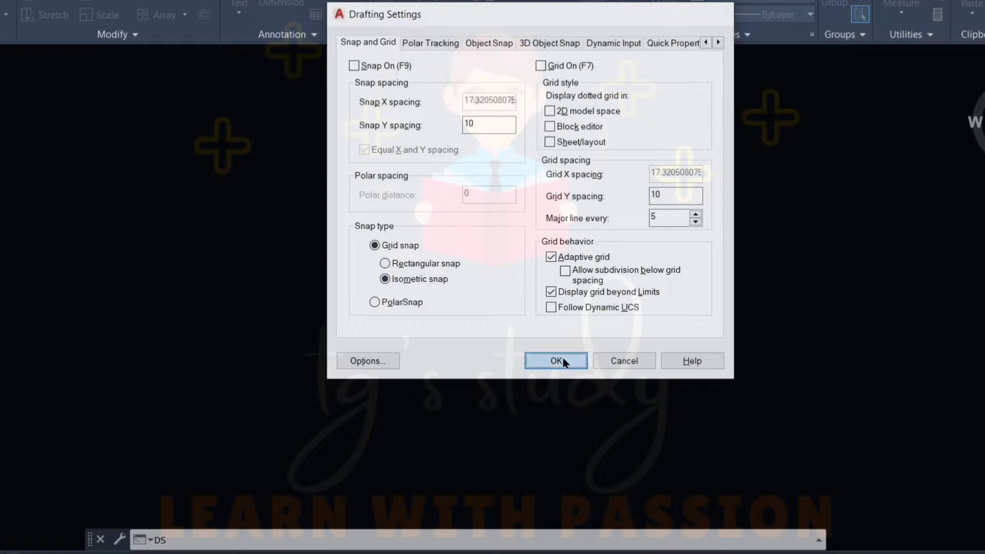
# Apply the isometric snap settings and draw an 80-unit line at 330° with ortho on.
pyautogui.click(563, 359)
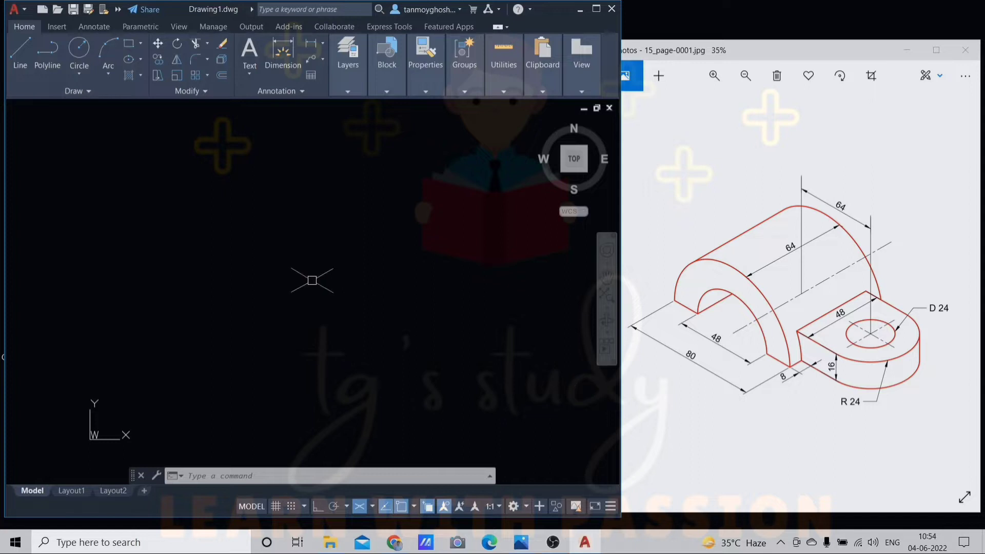
pyautogui.write('l')
pyautogui.press('Return')
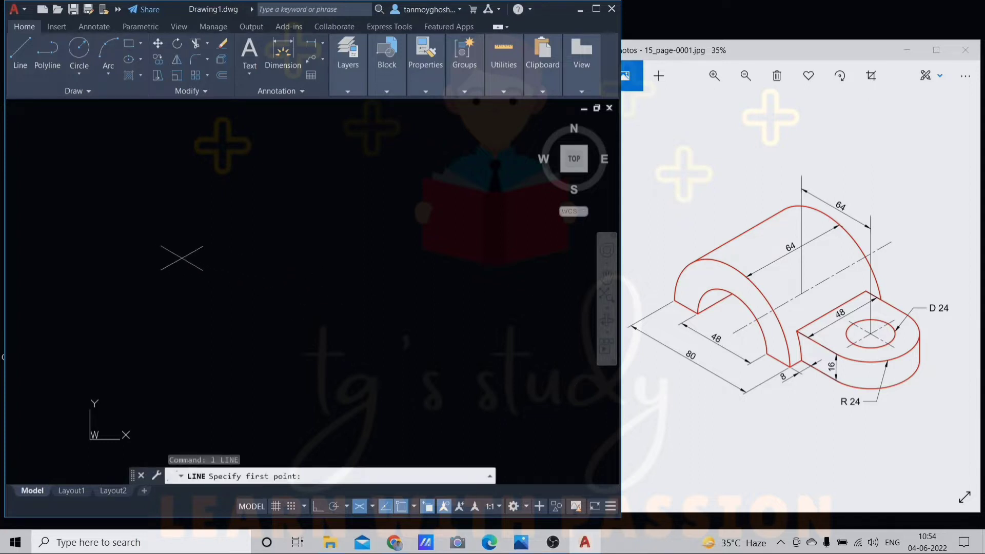
pyautogui.click(172, 255)
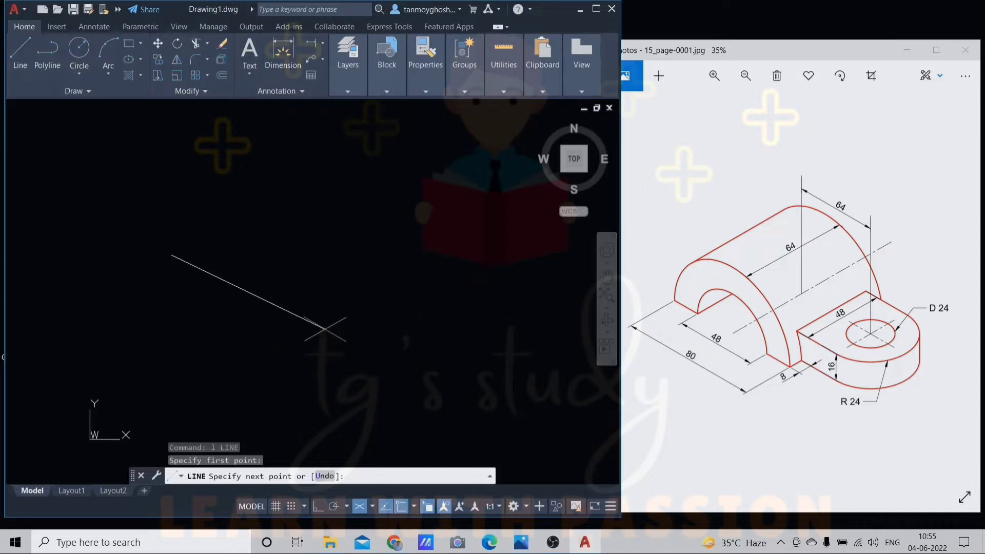
pyautogui.press('F8')
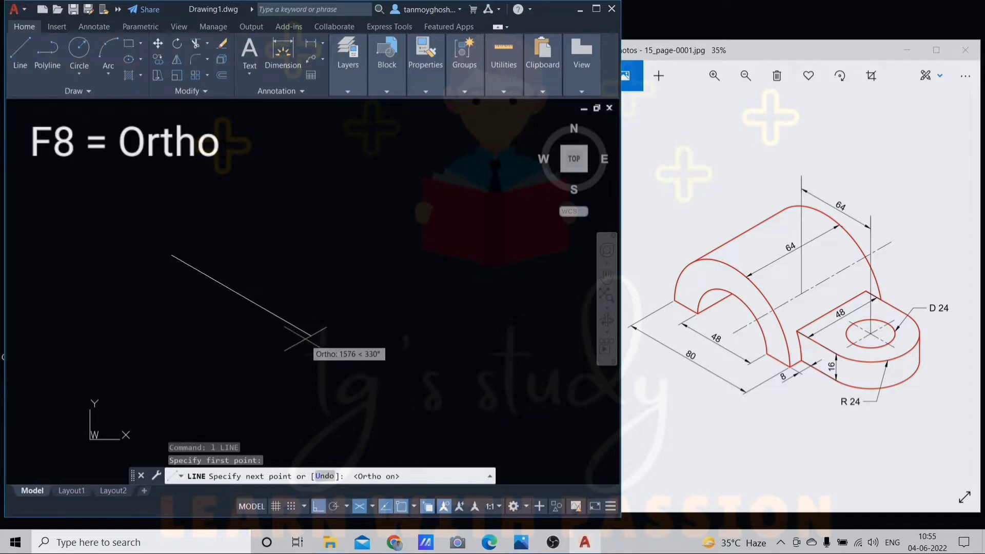
pyautogui.write('80')
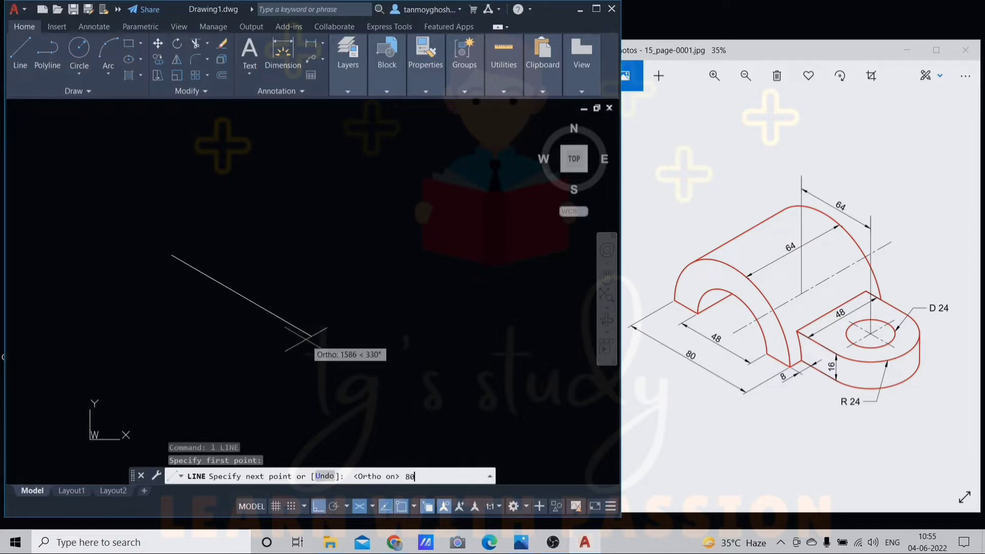
pyautogui.press('Return')
pyautogui.press('Return')
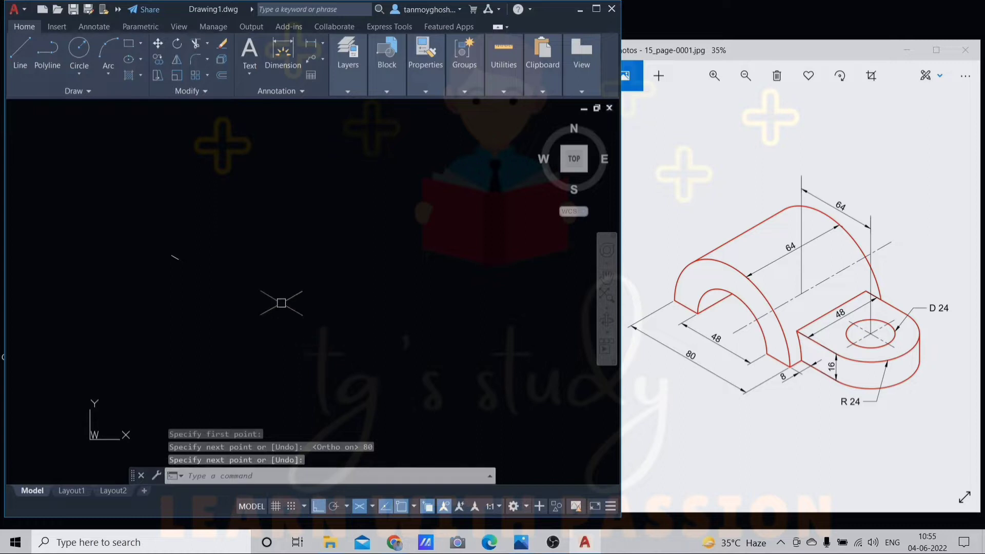
pyautogui.scroll(8, 175, 262)
pyautogui.scroll(4, 176, 265)
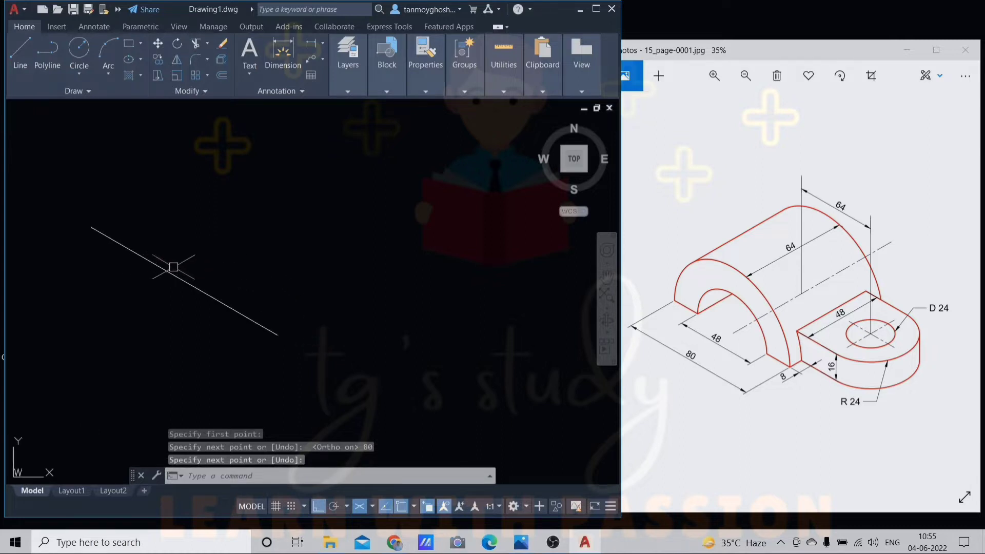
pyautogui.moveTo(171, 265); pyautogui.dragTo(314, 321, button='middle')
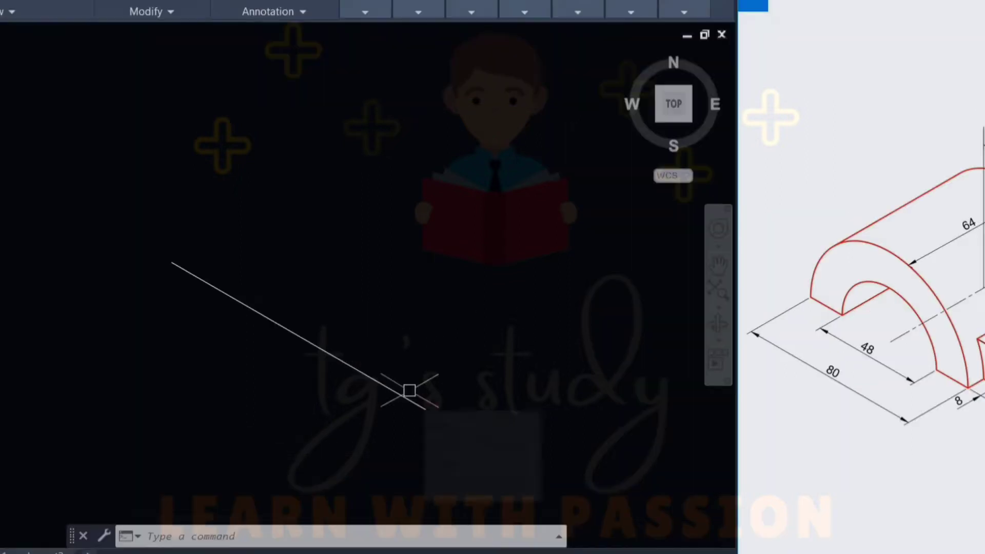
# Draw an isocircle of diameter 80 on the left isoplane, centred on the midpoint of the line.
pyautogui.write('EL')
pyautogui.press('Return')
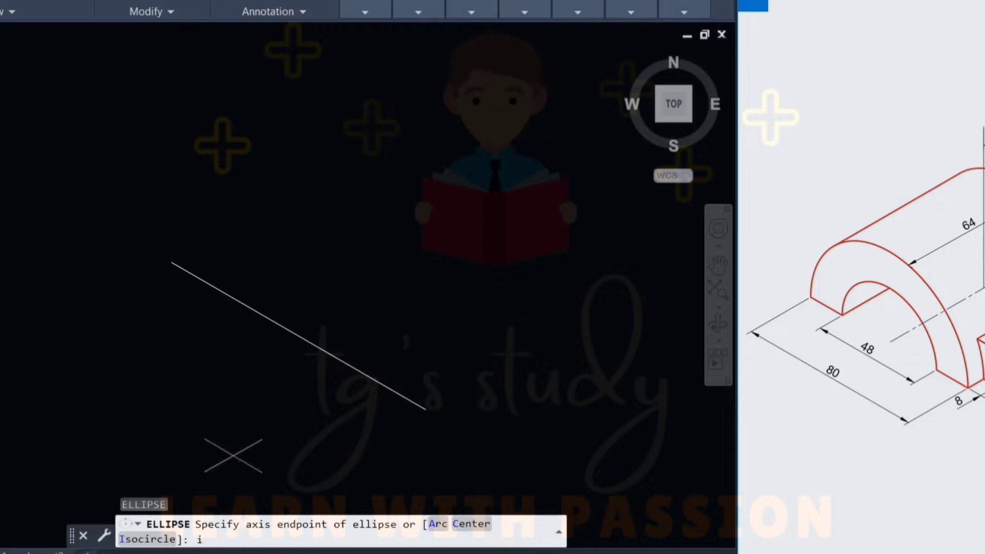
pyautogui.press('Return')
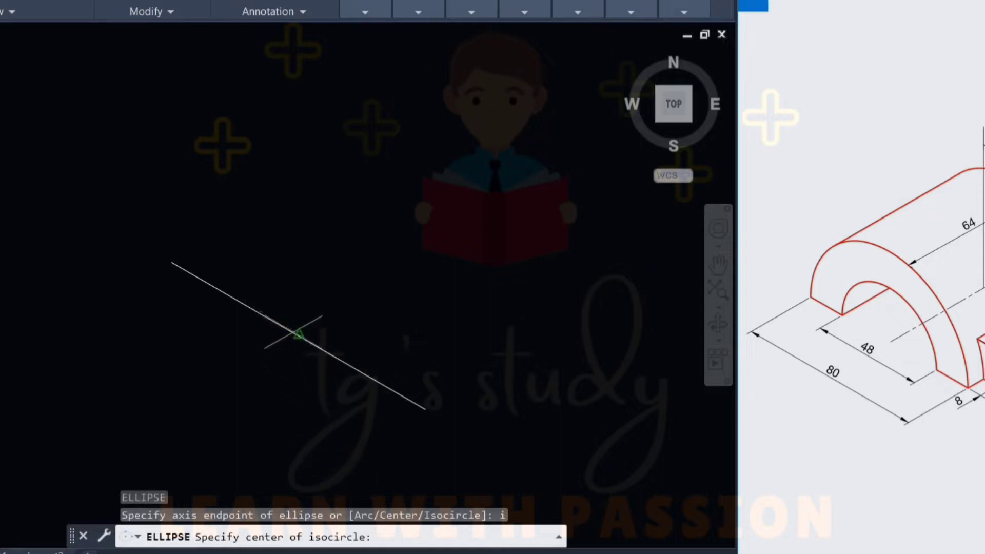
pyautogui.click(299, 334)
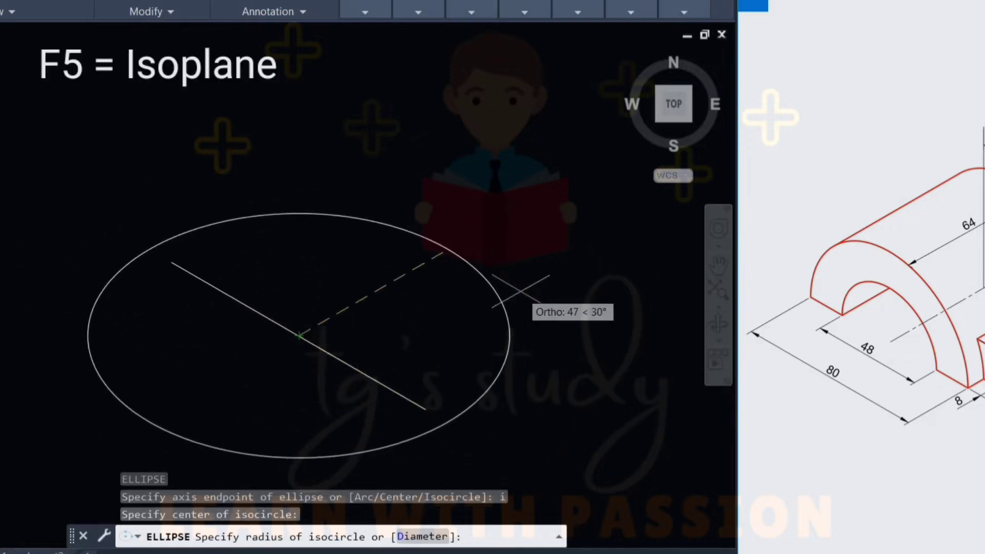
pyautogui.press('F5')
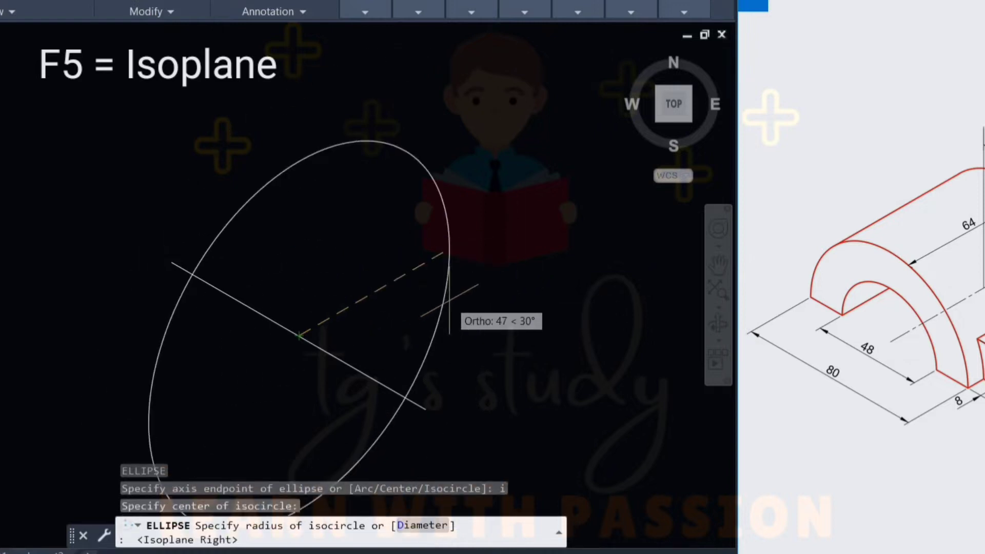
pyautogui.press('F5')
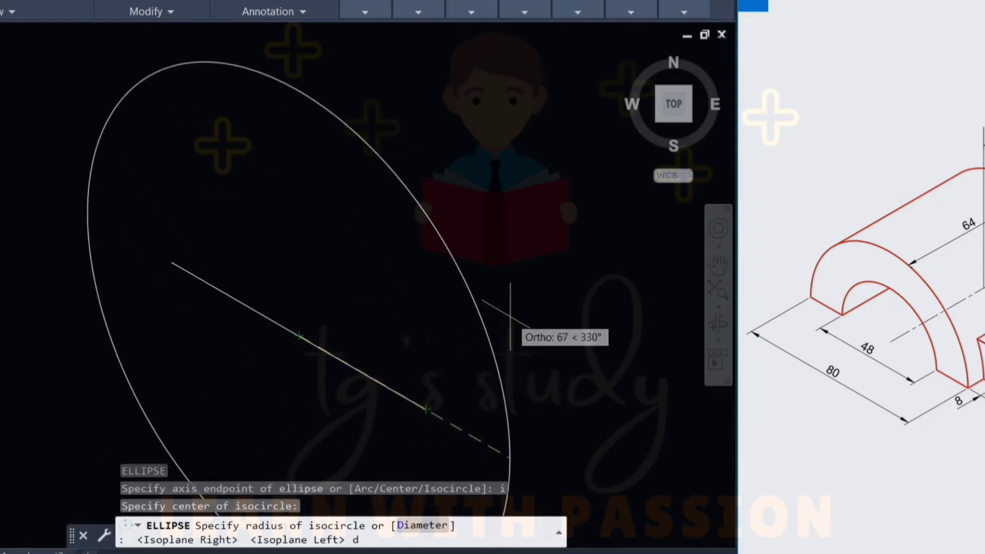
pyautogui.press('Return')
pyautogui.write('80')
pyautogui.press('Return')
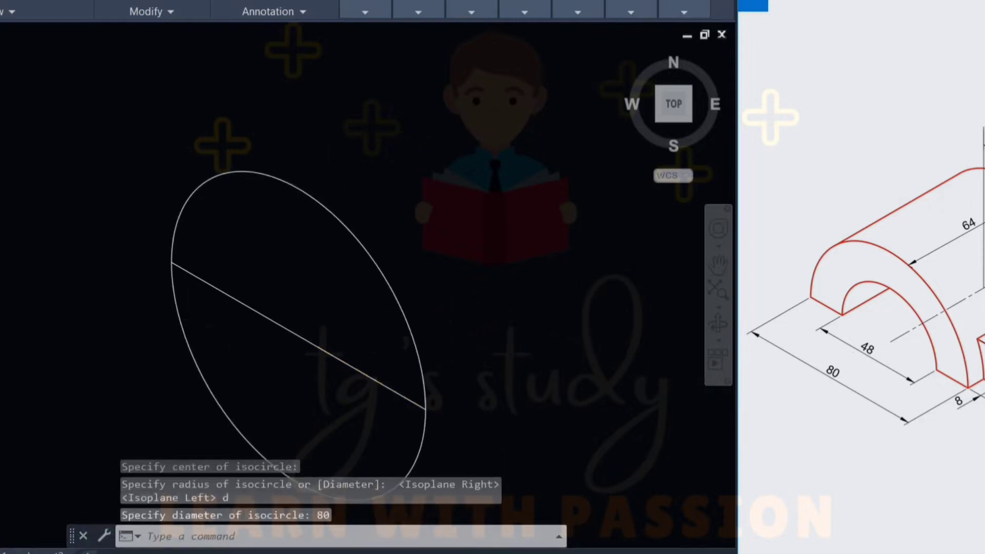
# Draw a concentric isocircle of diameter 48 on the left isoplane at the line's midpoint.
pyautogui.press('Return')
pyautogui.write('i')
pyautogui.press('Return')
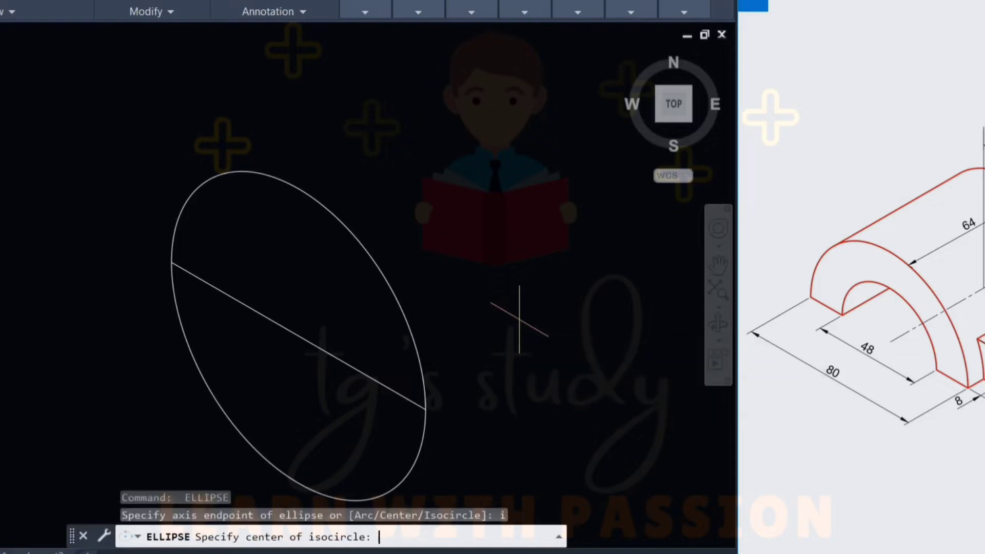
pyautogui.click(299, 334)
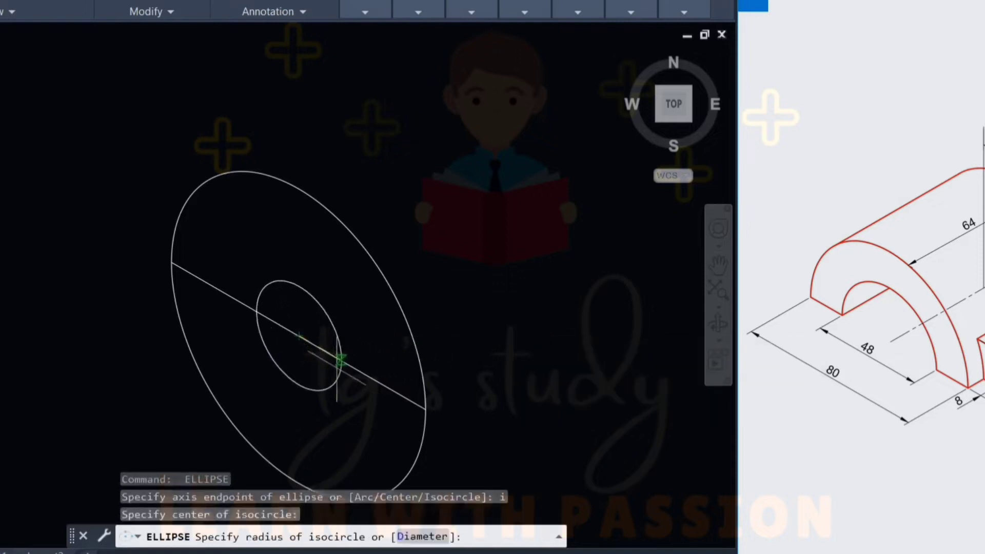
pyautogui.write('d')
pyautogui.press('Return')
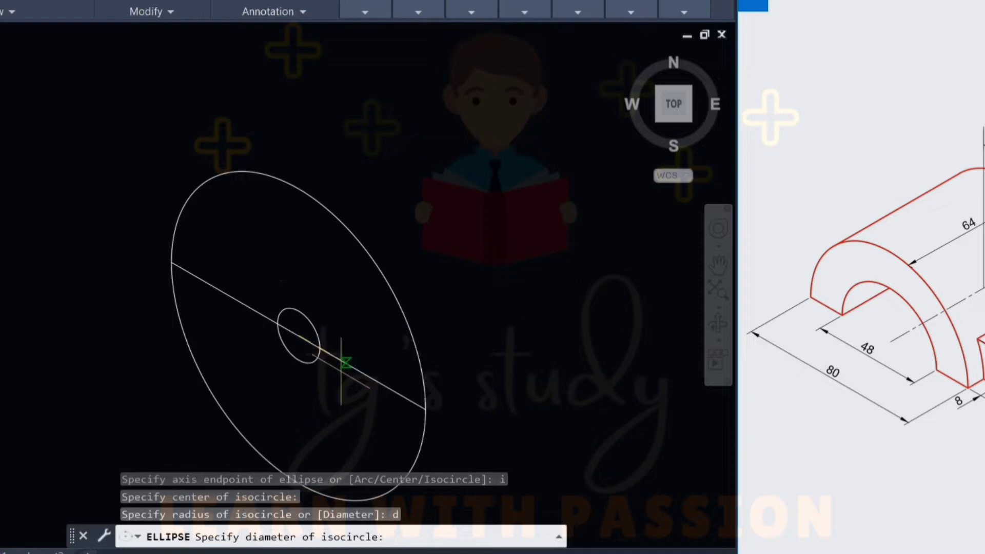
pyautogui.write('48')
pyautogui.press('Return')
pyautogui.press('Escape')
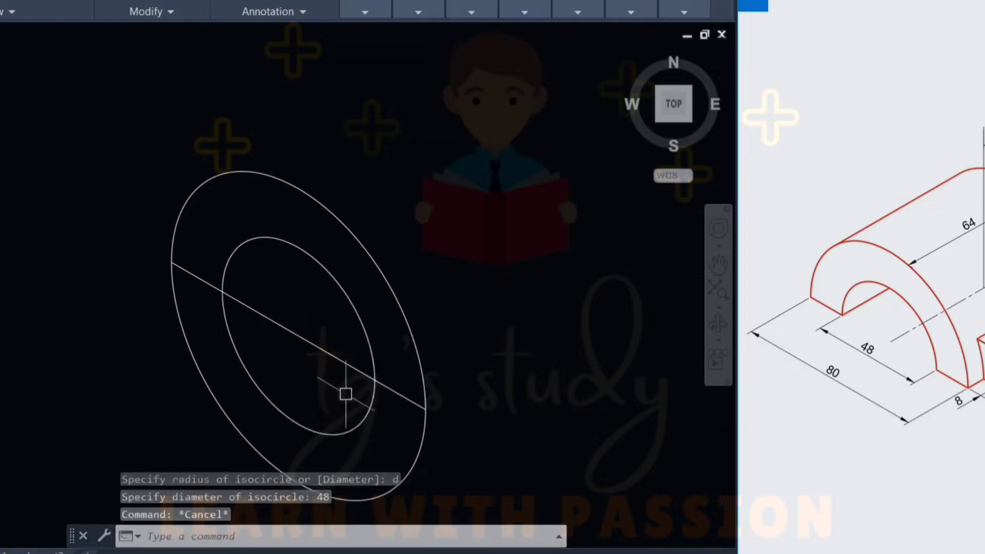
pyautogui.press('Escape')
pyautogui.press('Escape')
# Trim away the lower halves of both isocircles below the sloping base line.
pyautogui.write('tr')
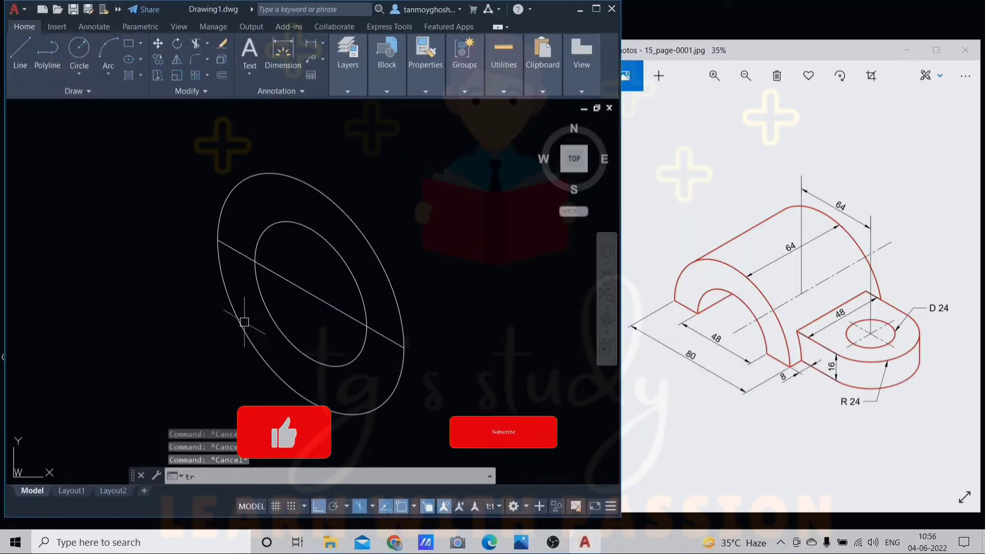
pyautogui.press('Return')
pyautogui.click(286, 306)
pyautogui.click(178, 313)
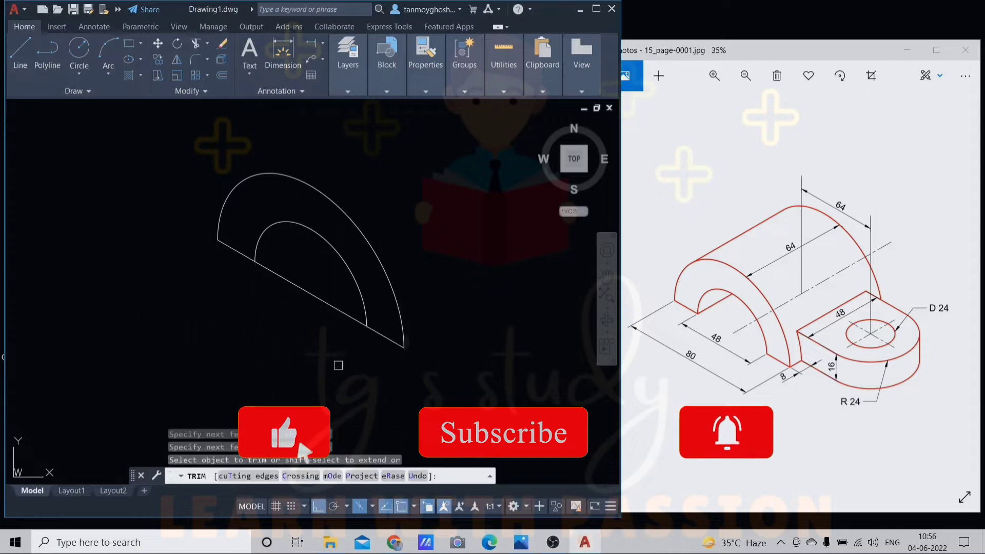
pyautogui.moveTo(322, 347); pyautogui.dragTo(317, 373, button='middle')
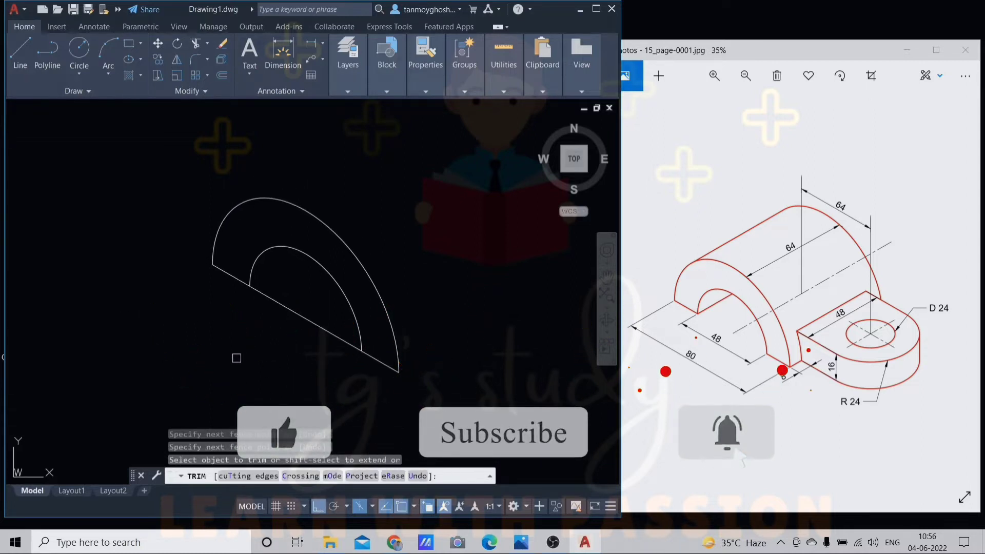
pyautogui.press('Escape')
pyautogui.moveTo(353, 285); pyautogui.dragTo(302, 309, button='middle')
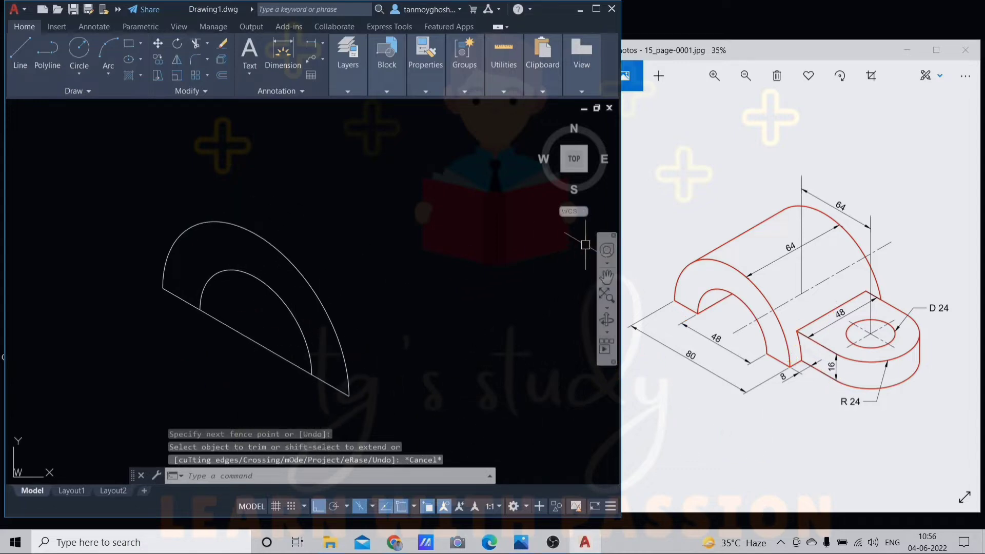
# Copy the outer arc 64 units along the 30° direction on the top isoplane, from its lower endpoint.
pyautogui.click(304, 281)
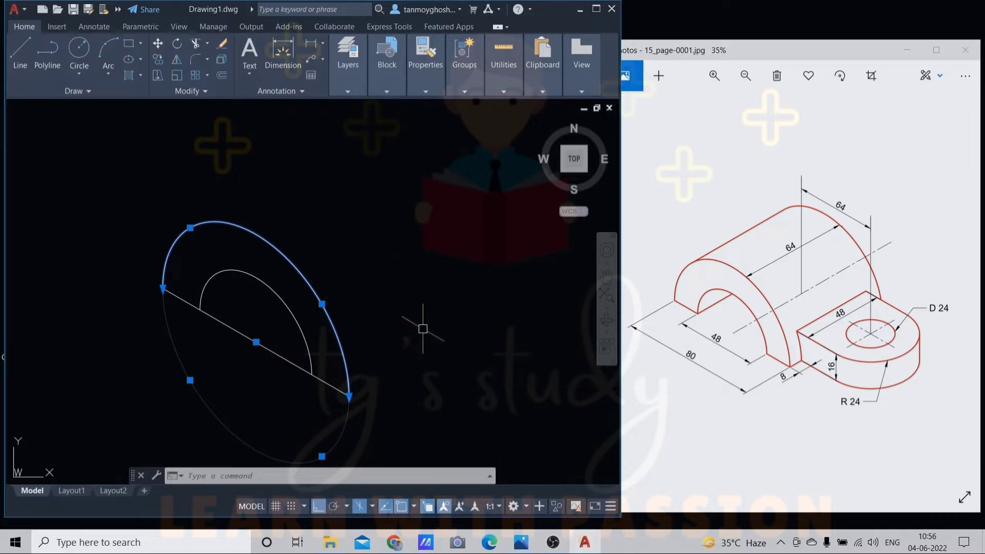
pyautogui.press('Escape')
pyautogui.write('co')
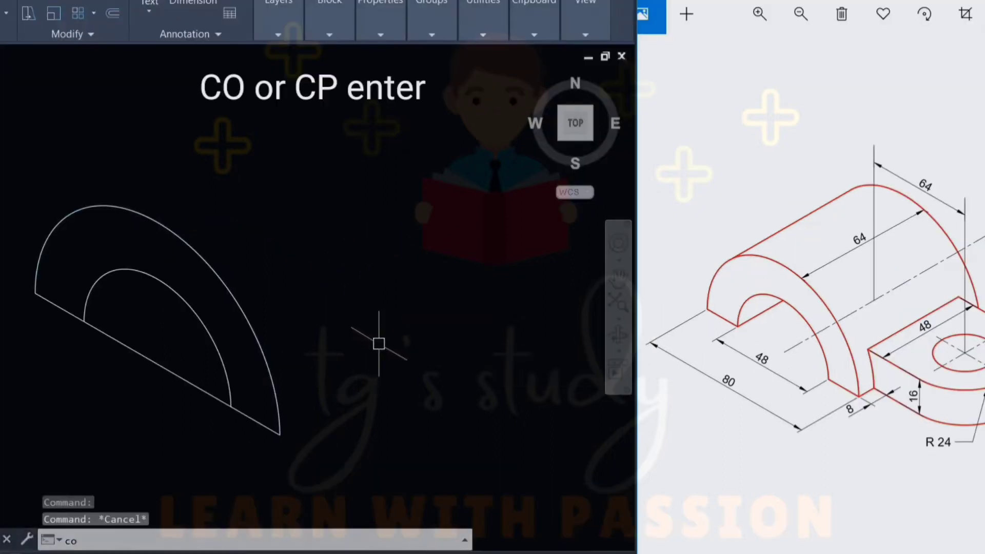
pyautogui.press('Return')
pyautogui.click(270, 372)
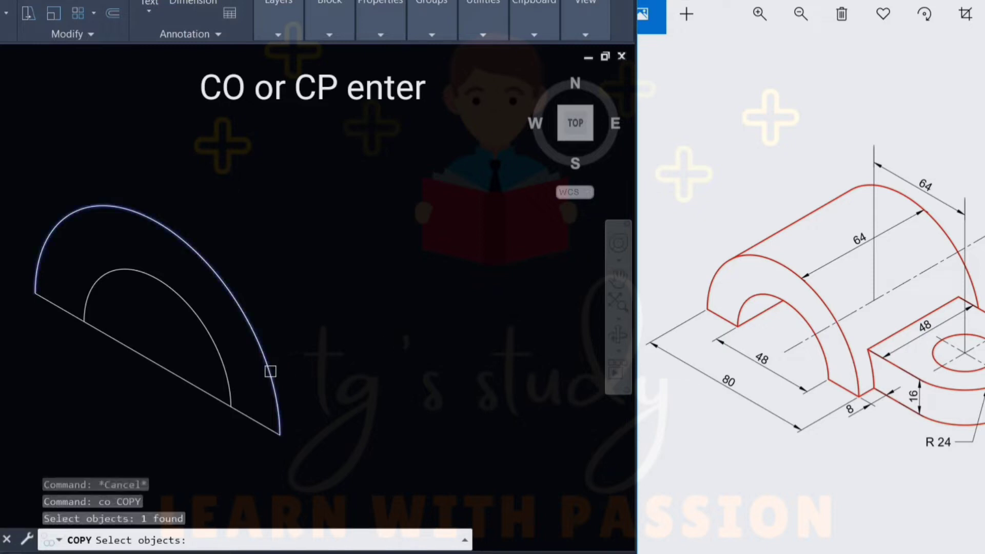
pyautogui.press('Return')
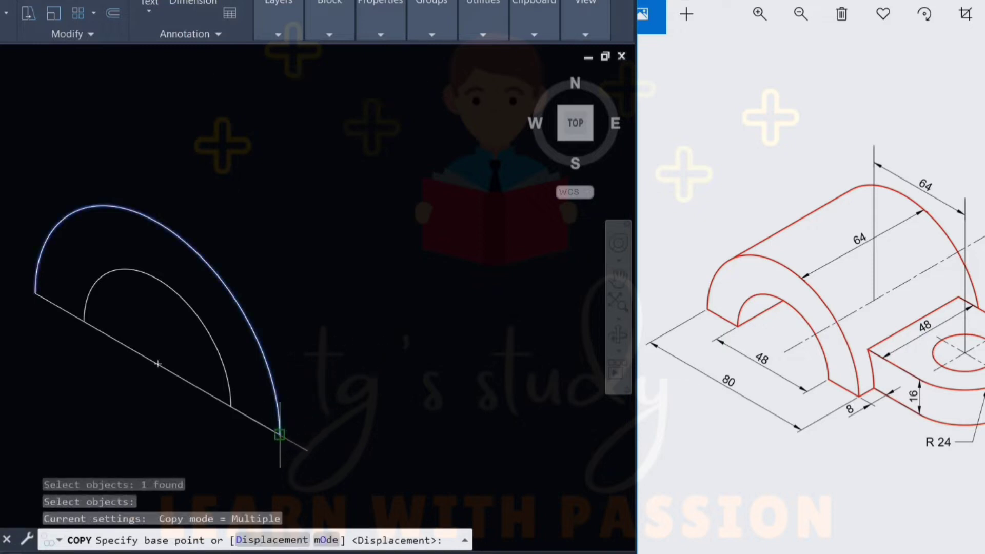
pyautogui.click(280, 434)
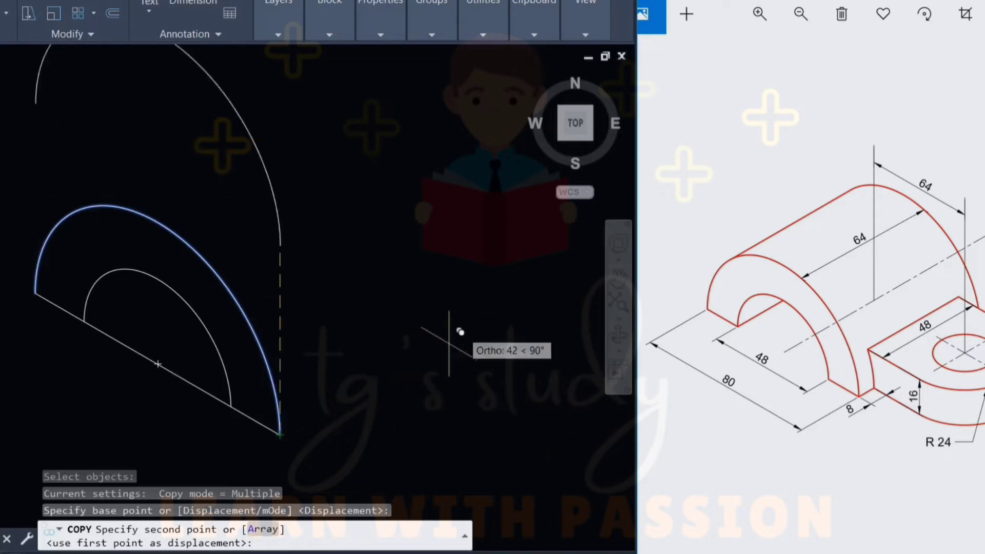
pyautogui.press('F5')
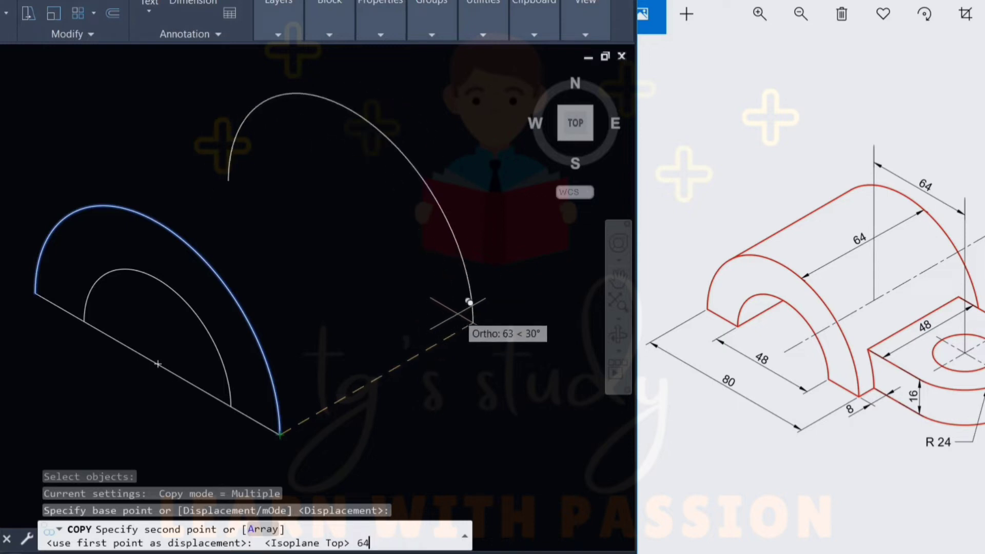
pyautogui.write('64')
pyautogui.press('Return')
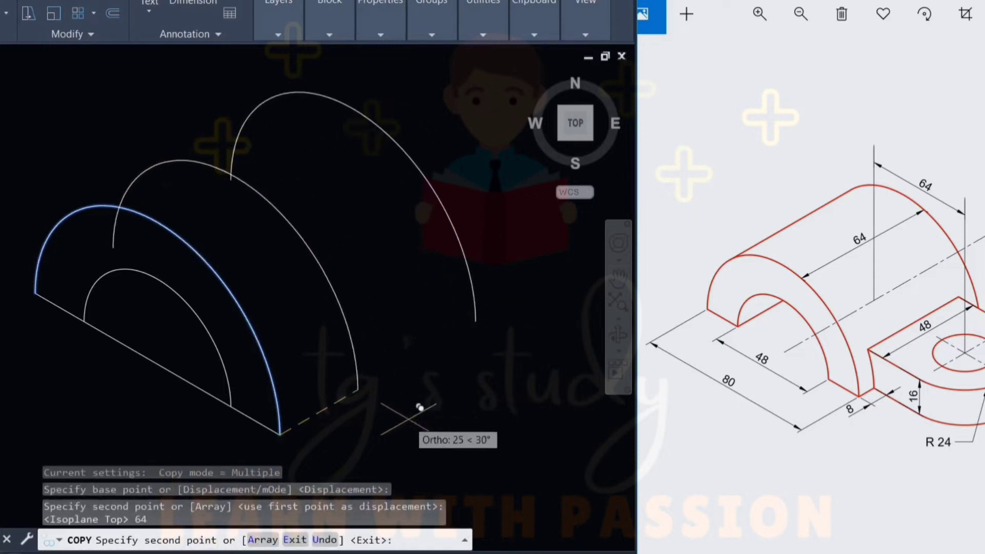
pyautogui.press('Escape')
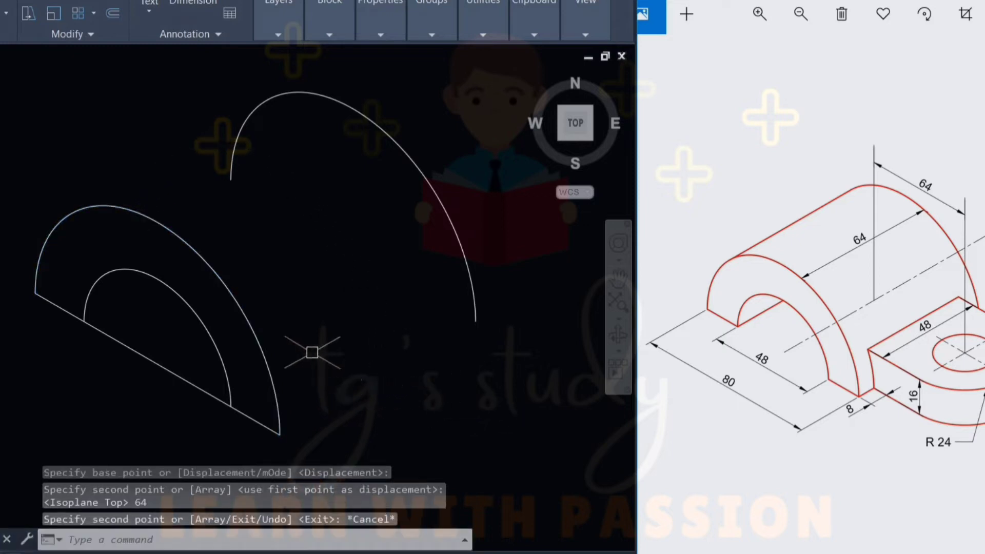
# Draw a line joining the upper quadrant points of the front outer arc and its rear copy.
pyautogui.write('l')
pyautogui.press('Return')
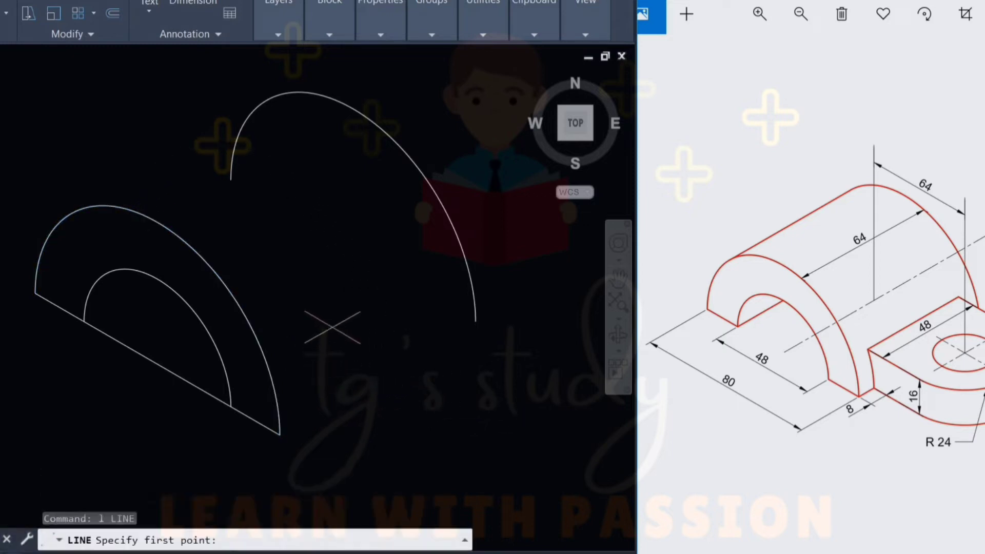
pyautogui.click(64, 213)
pyautogui.click(267, 99)
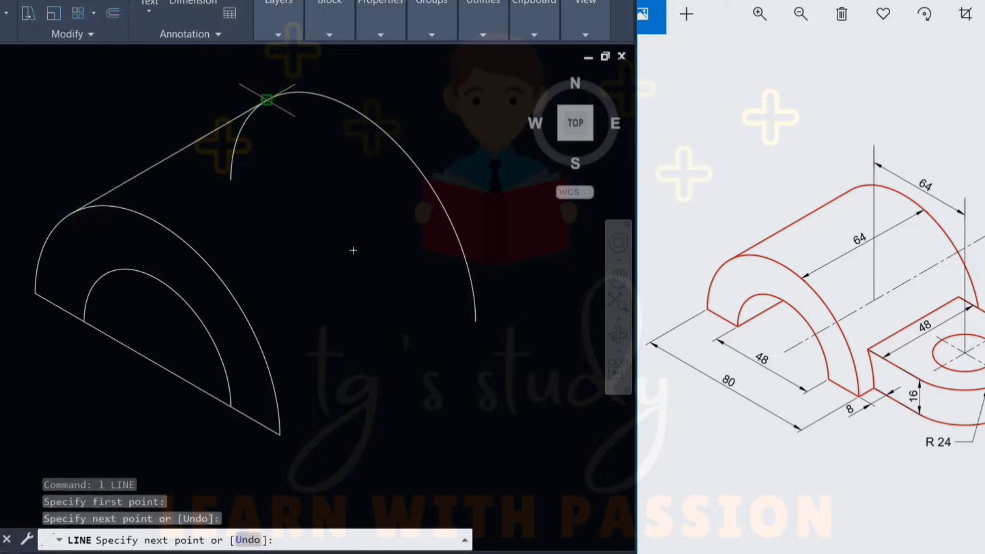
pyautogui.press('Escape')
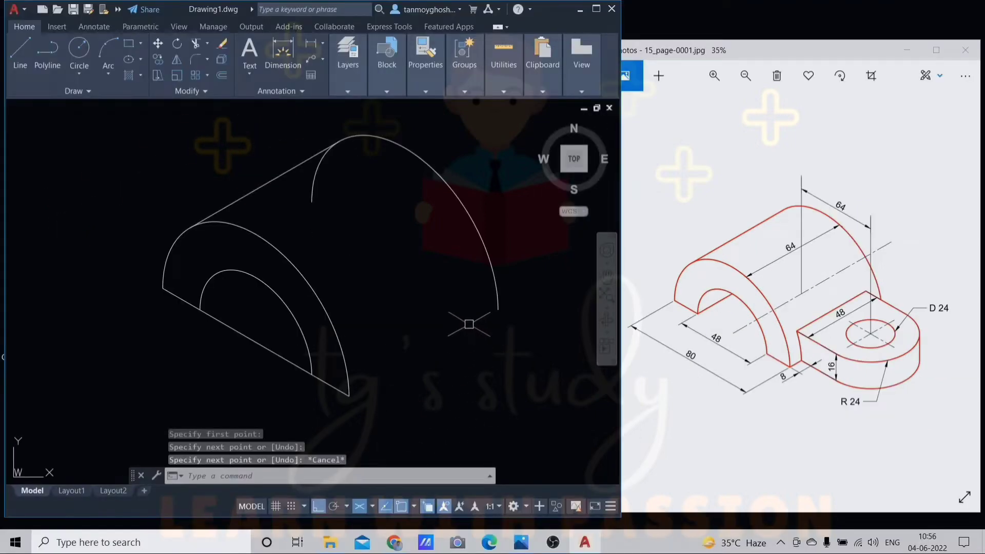
# Copy the sloping top edge line from its lower end to the lower right endpoint of the front outer arc.
pyautogui.click(252, 192)
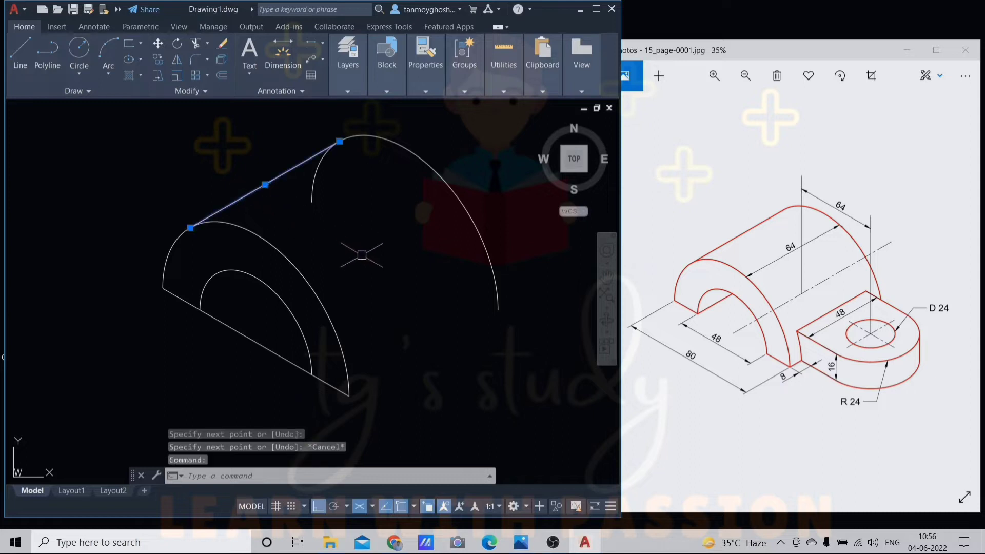
pyautogui.write('co')
pyautogui.press('Return')
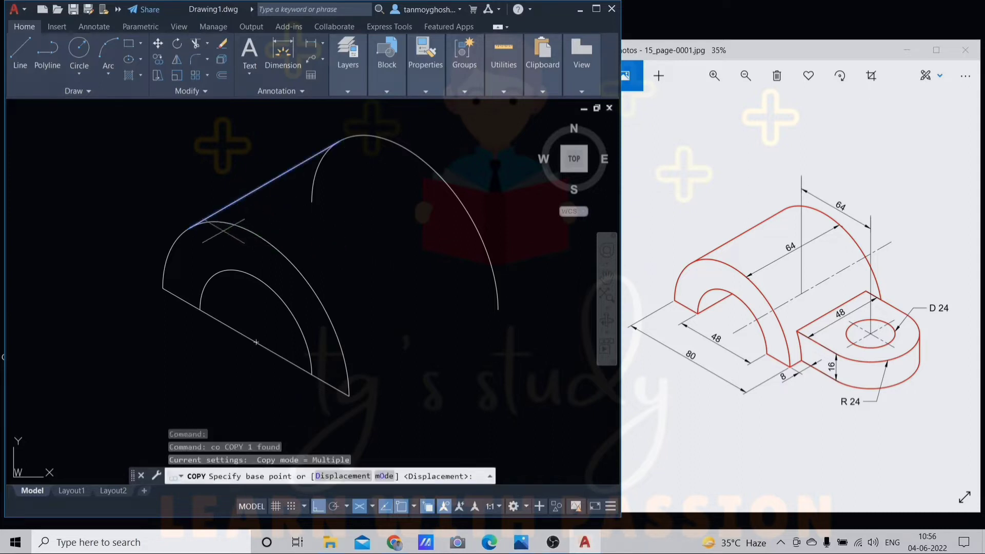
pyautogui.click(190, 227)
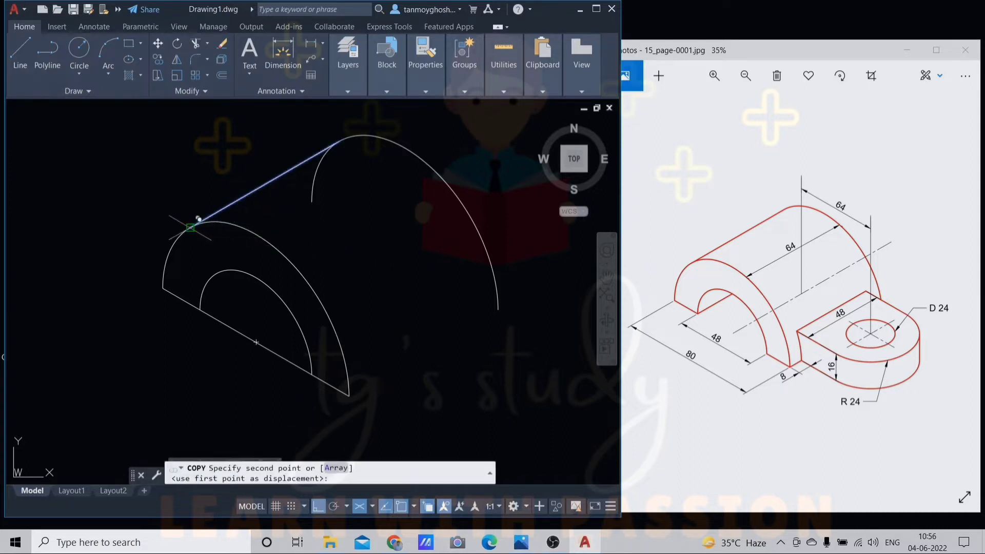
pyautogui.click(349, 395)
pyautogui.press('Escape')
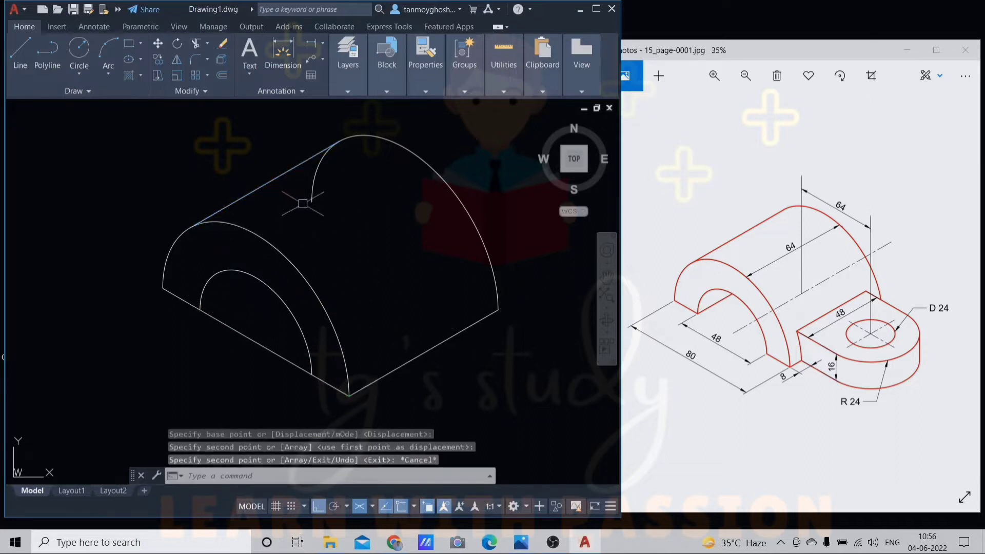
# Trim away the hidden part of the rear arc that lies behind the sloping top edge line.
pyautogui.write('tr')
pyautogui.press('Return')
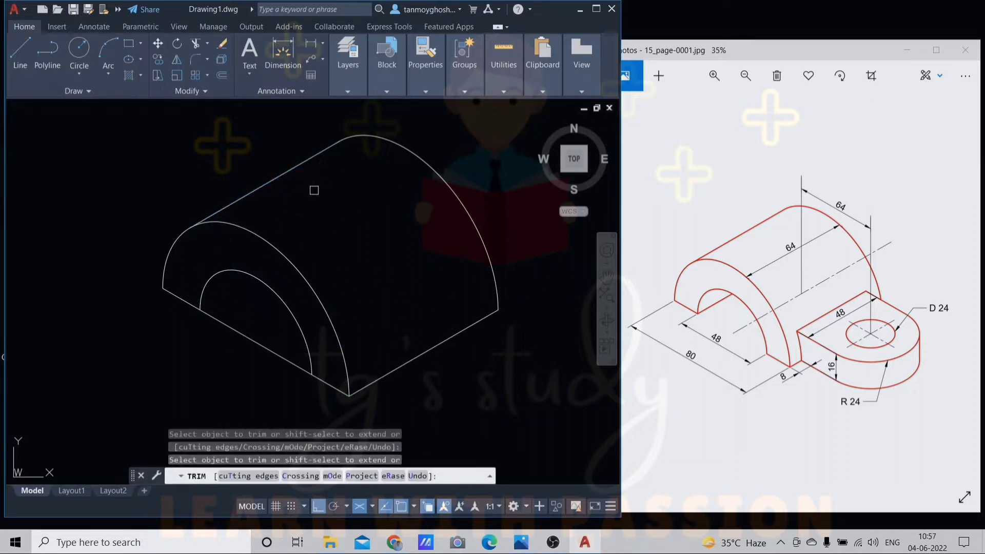
pyautogui.press('Escape')
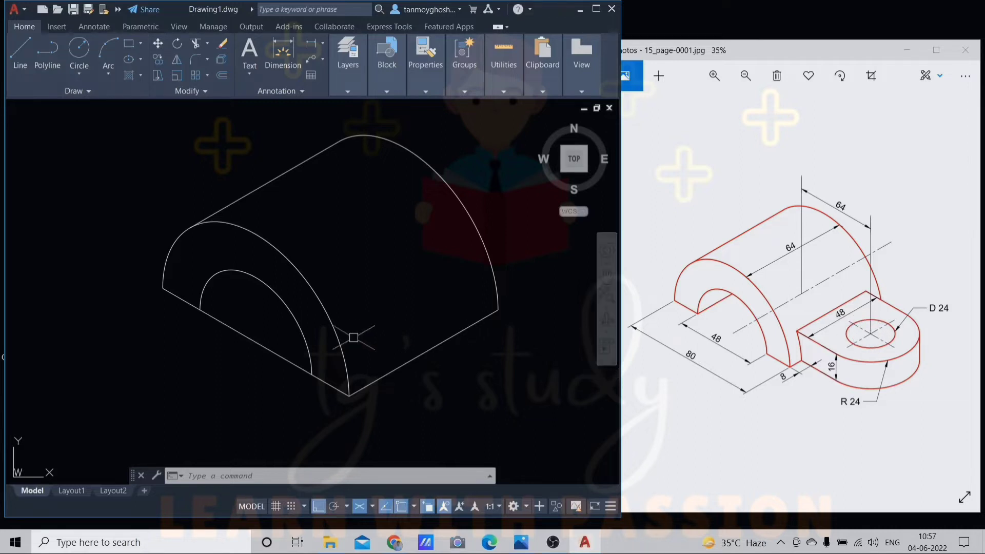
# Draw a line from the front base line's midpoint 64 units along 330°, continuing with a freehand segment along 30°.
pyautogui.moveTo(392, 326); pyautogui.dragTo(327, 304, button='middle')
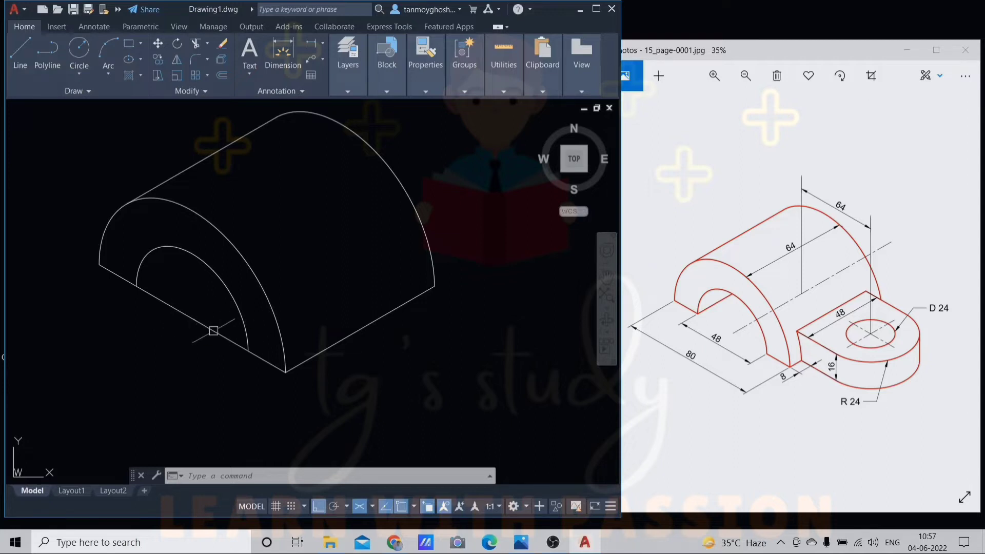
pyautogui.write('l')
pyautogui.press('Return')
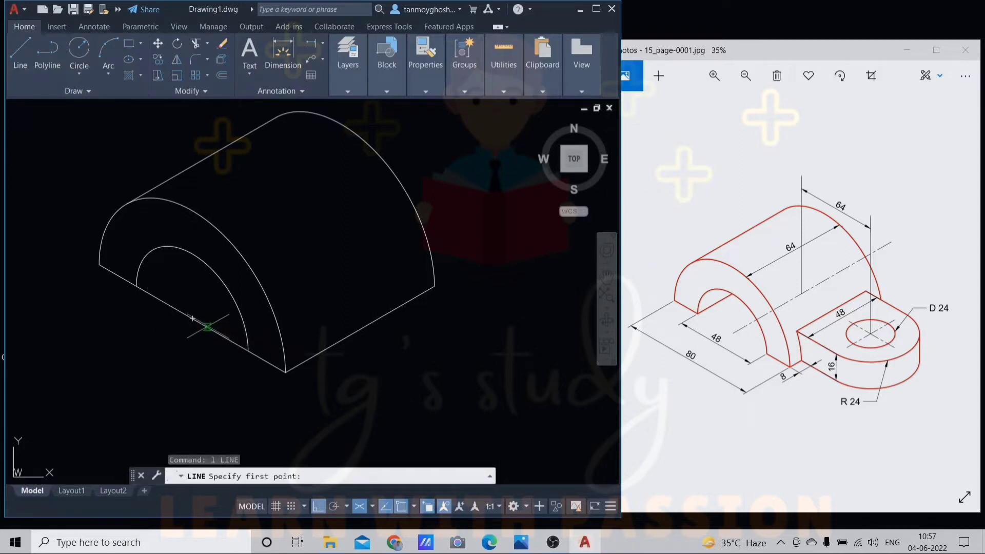
pyautogui.click(193, 318)
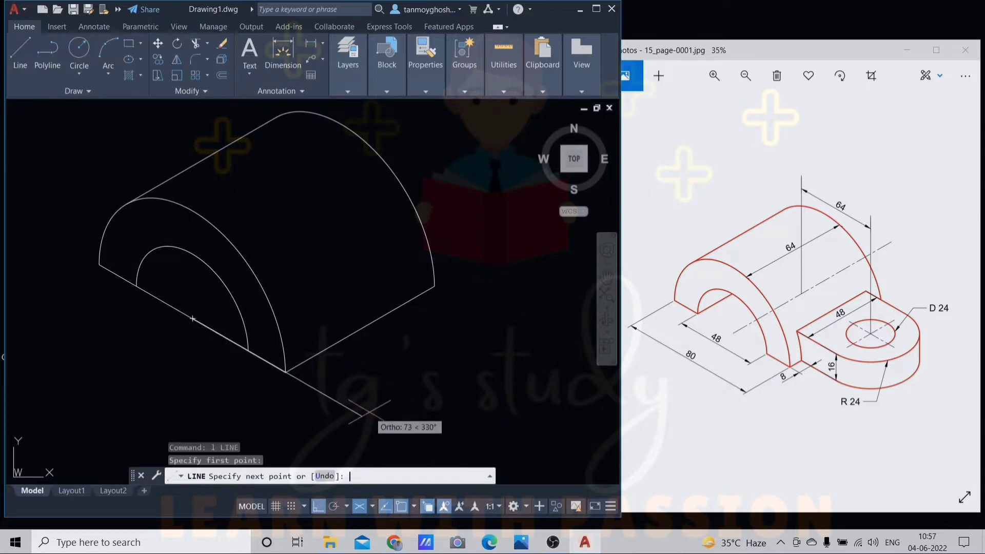
pyautogui.press('Return')
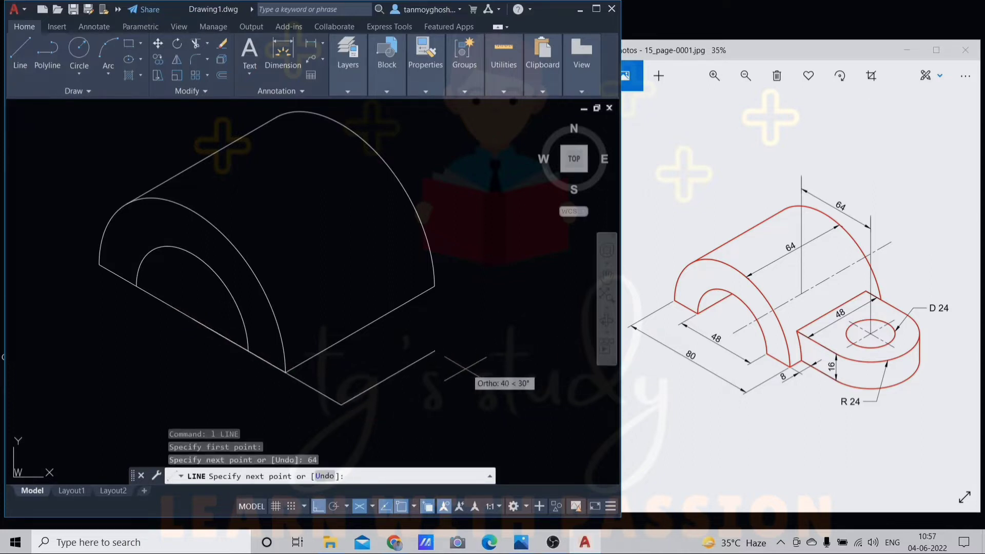
pyautogui.click(507, 310)
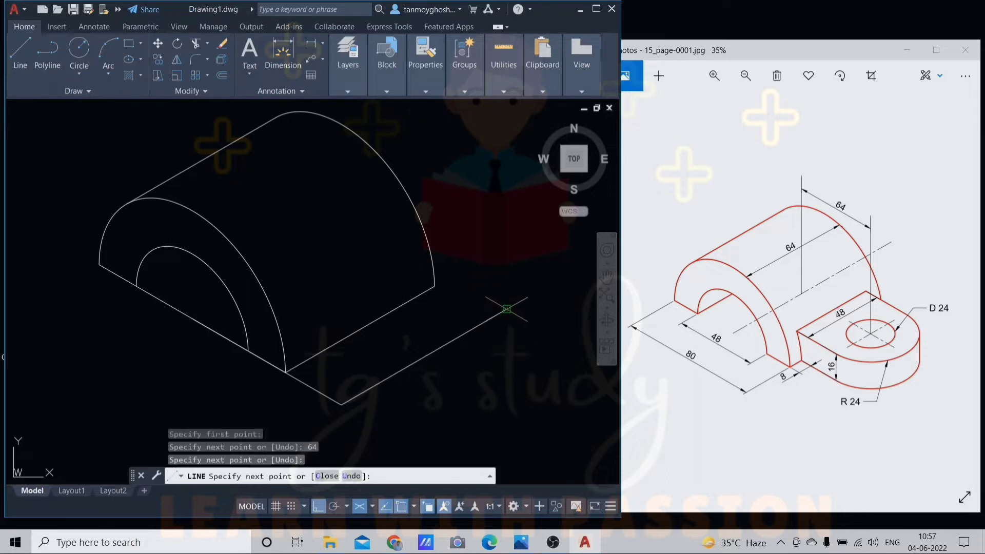
pyautogui.press('Escape')
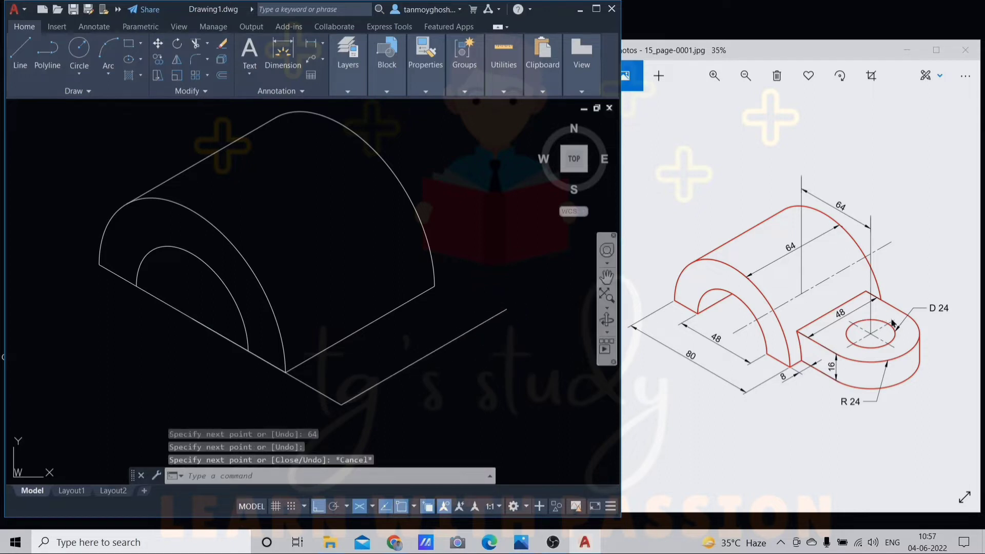
pyautogui.click(451, 341)
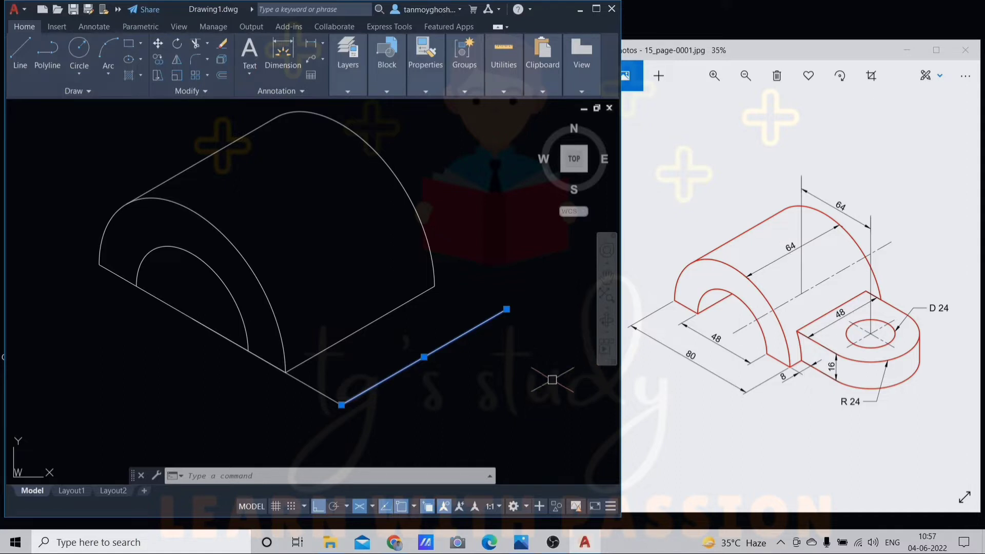
pyautogui.click(316, 392)
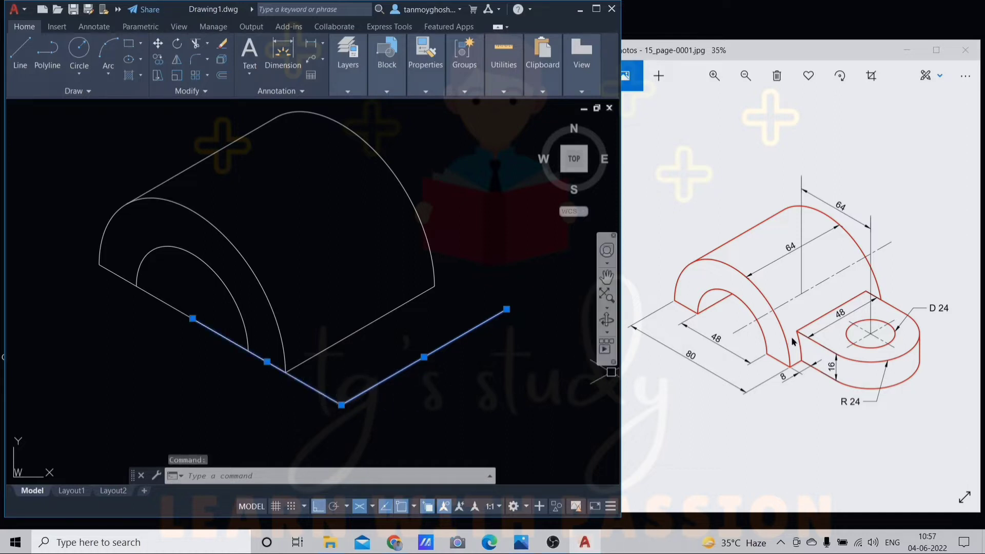
pyautogui.press('Escape')
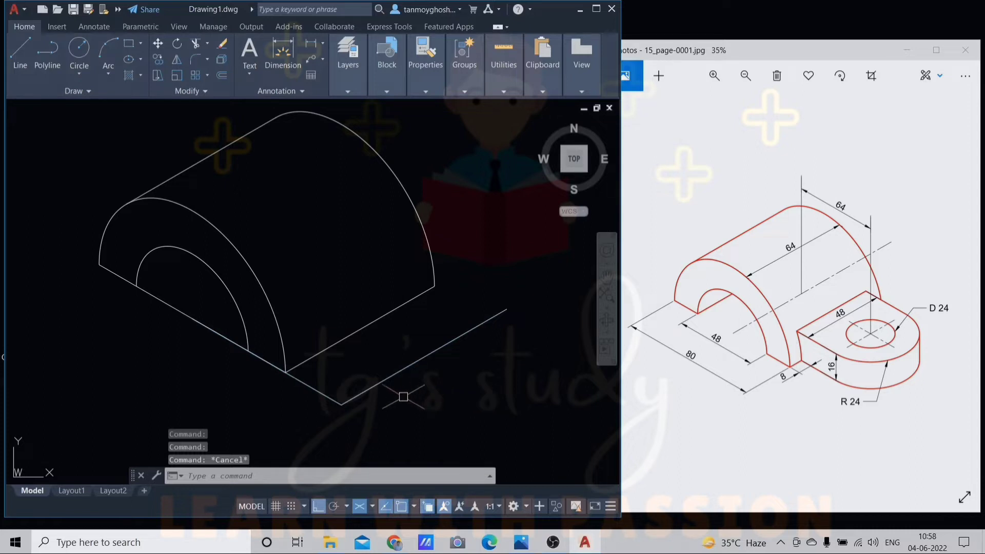
# Move the 64-unit line 8 units along the 30° direction, using the front outer arc's lower endpoint as base point.
pyautogui.write('m')
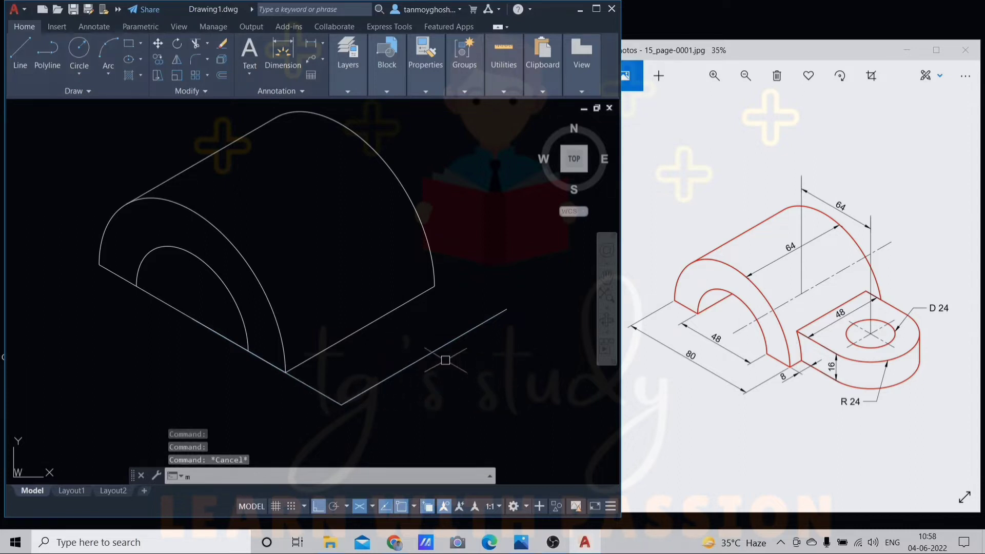
pyautogui.press('Return')
pyautogui.click(312, 386)
pyautogui.press('Return')
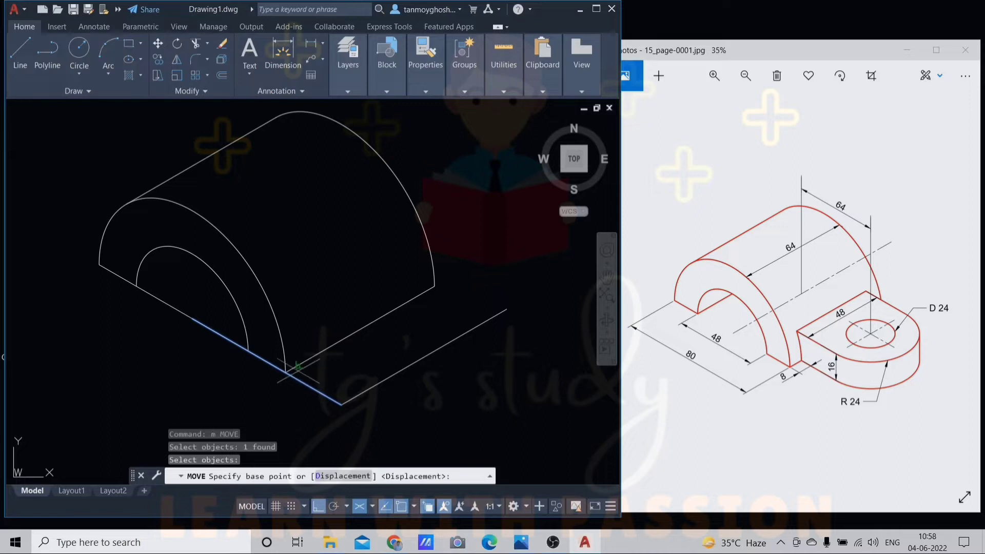
pyautogui.click(284, 371)
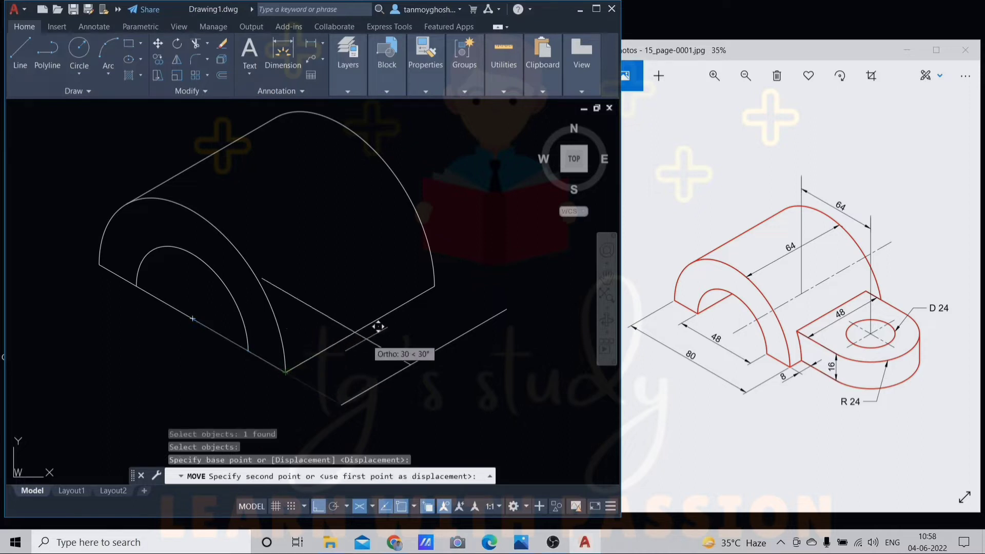
pyautogui.write('8')
pyautogui.press('Return')
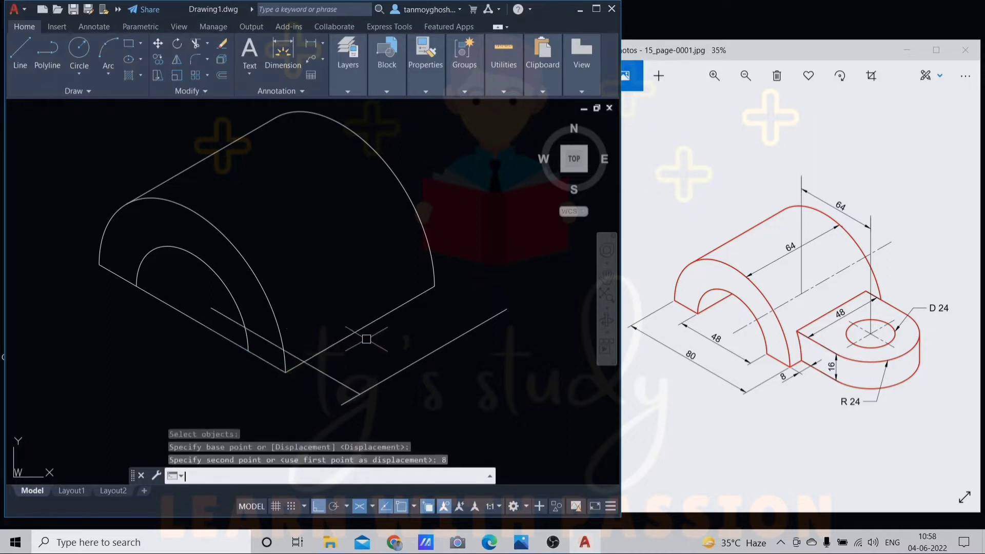
# Copy the moved line 48 units along the 30° direction, from its intersection with the body's lower edge.
pyautogui.click(329, 376)
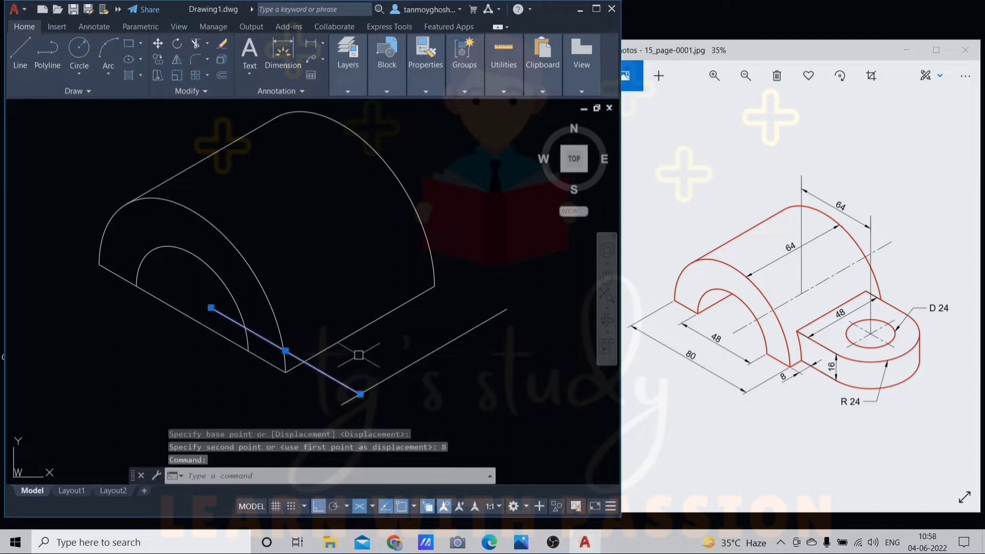
pyautogui.press('Escape')
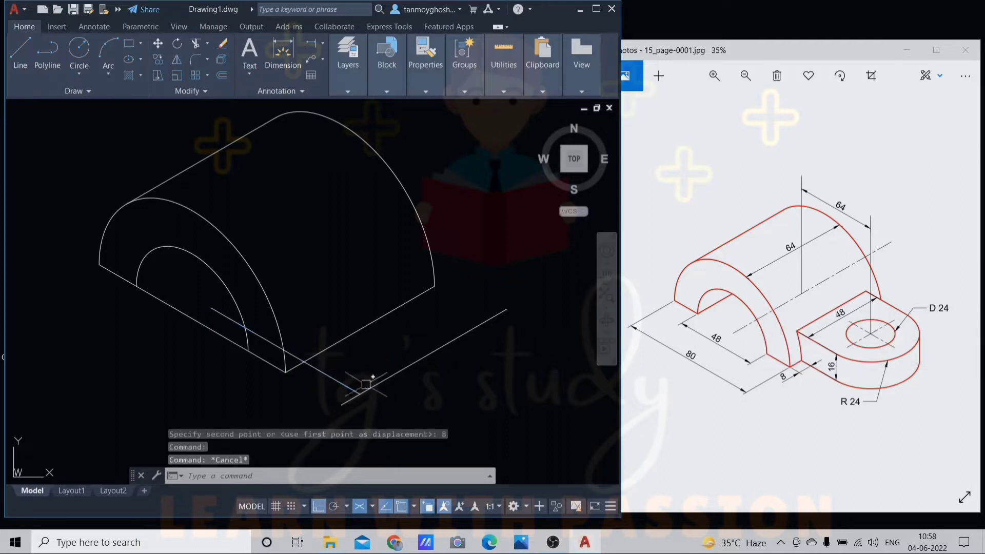
pyautogui.click(332, 377)
pyautogui.write('co')
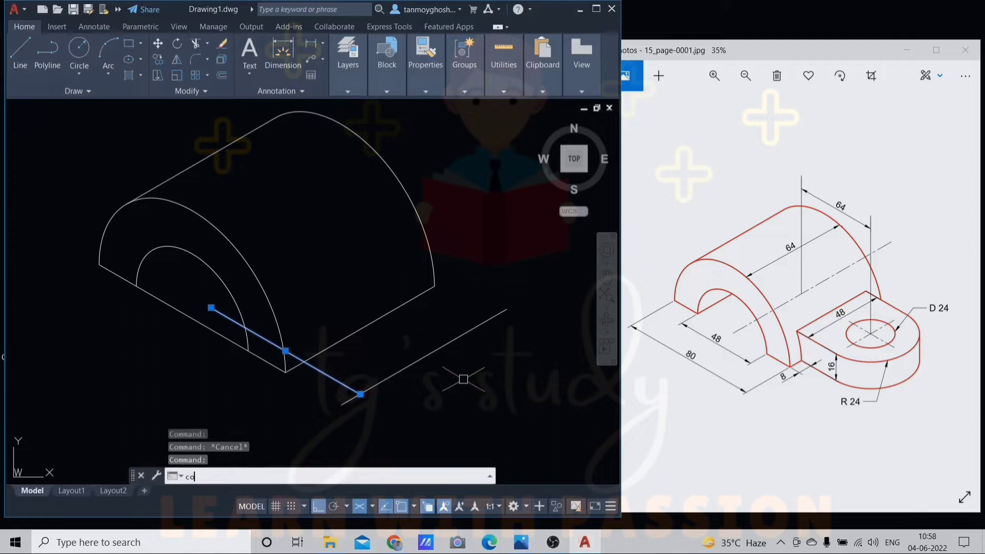
pyautogui.press('Return')
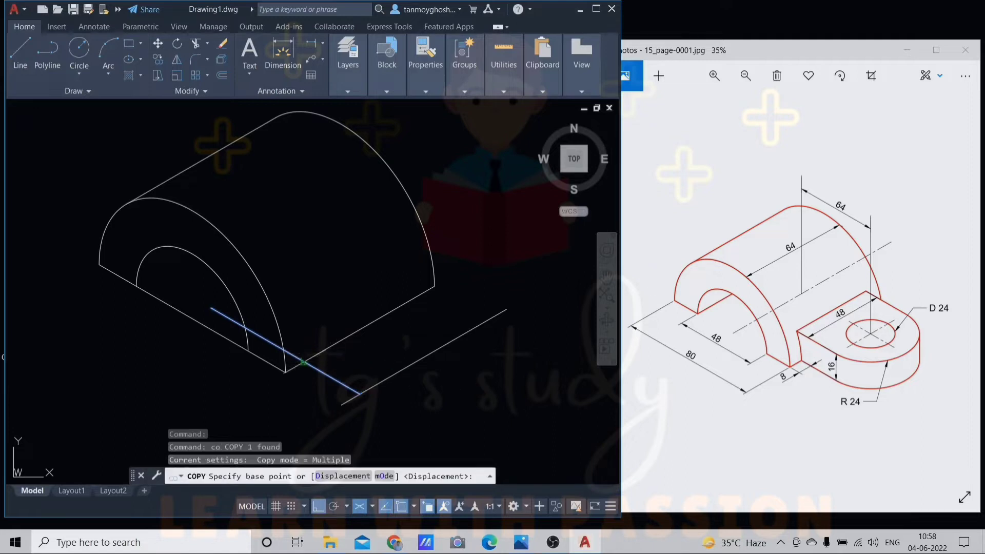
pyautogui.click(303, 363)
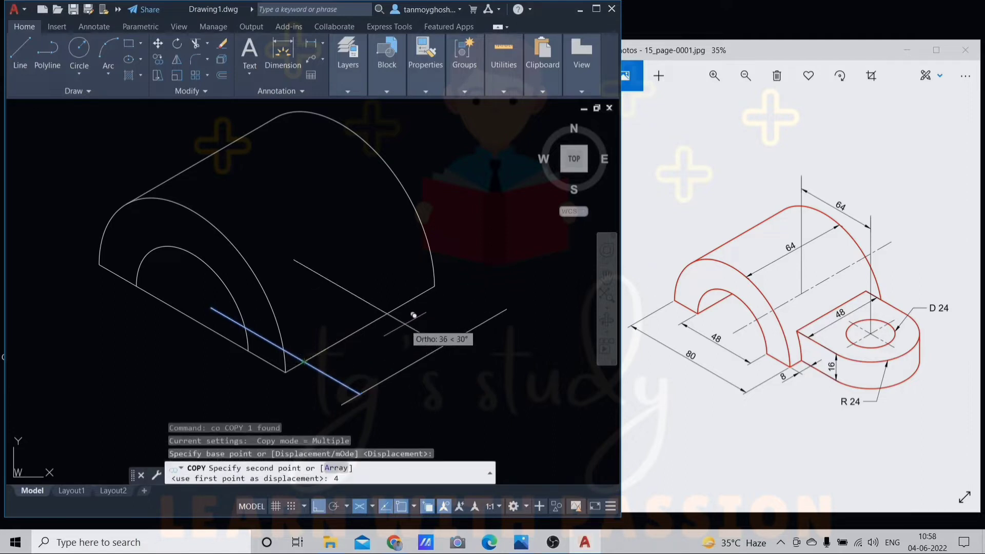
pyautogui.write('48')
pyautogui.press('Return')
pyautogui.press('Escape')
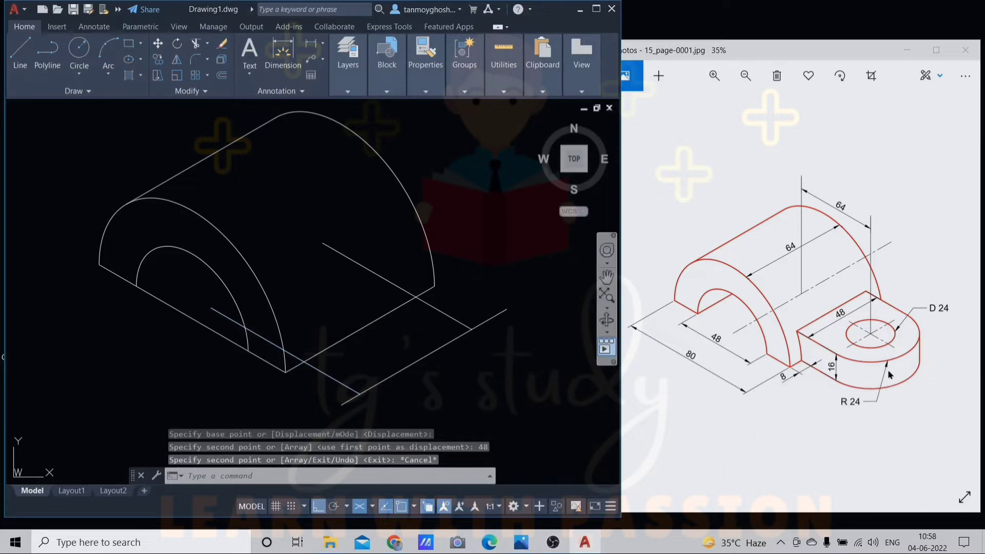
# Trim both overhanging ends of the lug's outer line beyond the two parallel side lines.
pyautogui.moveTo(407, 358)
pyautogui.mouseDown(button='middle')
pyautogui.moveTo(364, 306)
pyautogui.moveTo(364, 316)
pyautogui.mouseUp(button='middle')
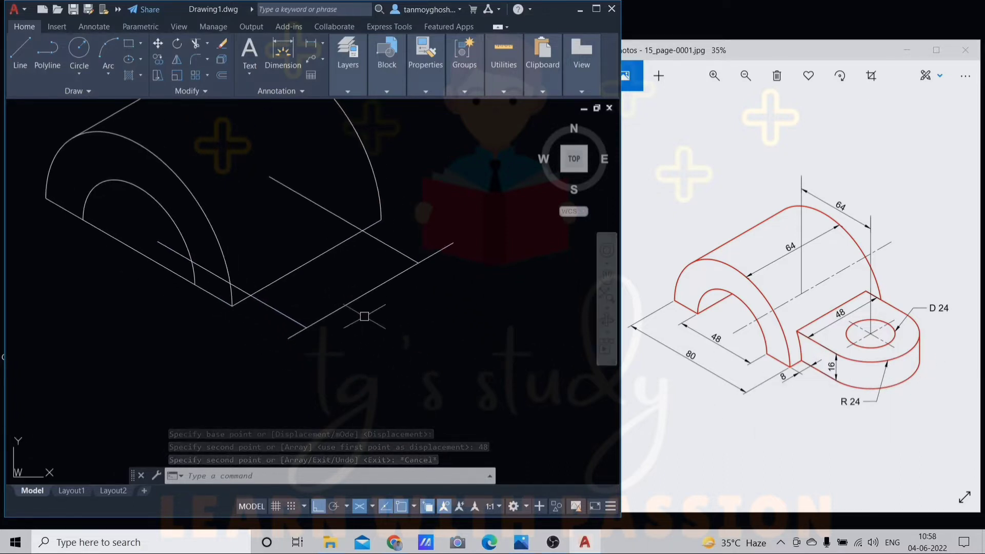
pyautogui.write('tr')
pyautogui.press('Return')
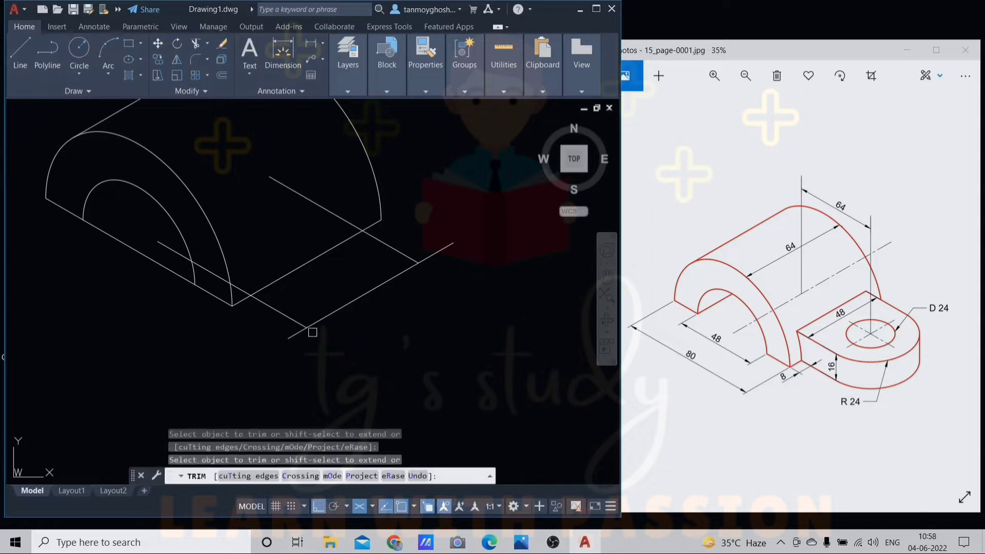
pyautogui.click(289, 337)
pyautogui.press('Escape')
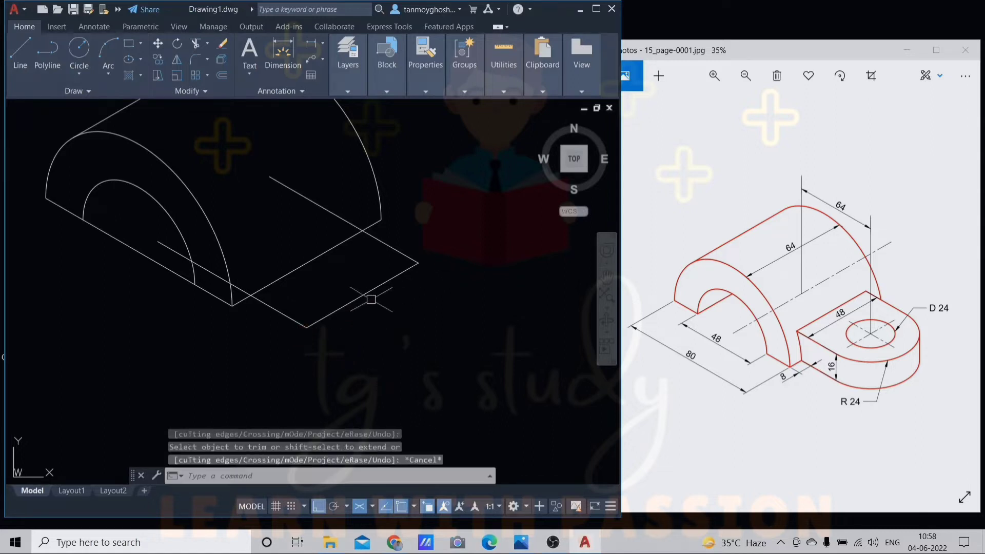
pyautogui.write('l')
pyautogui.press('Return')
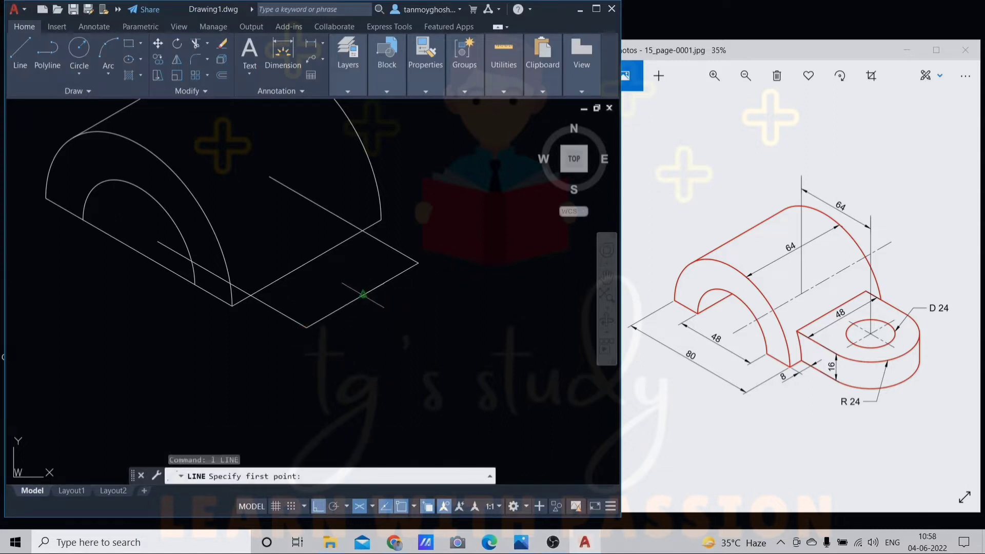
pyautogui.press('Escape')
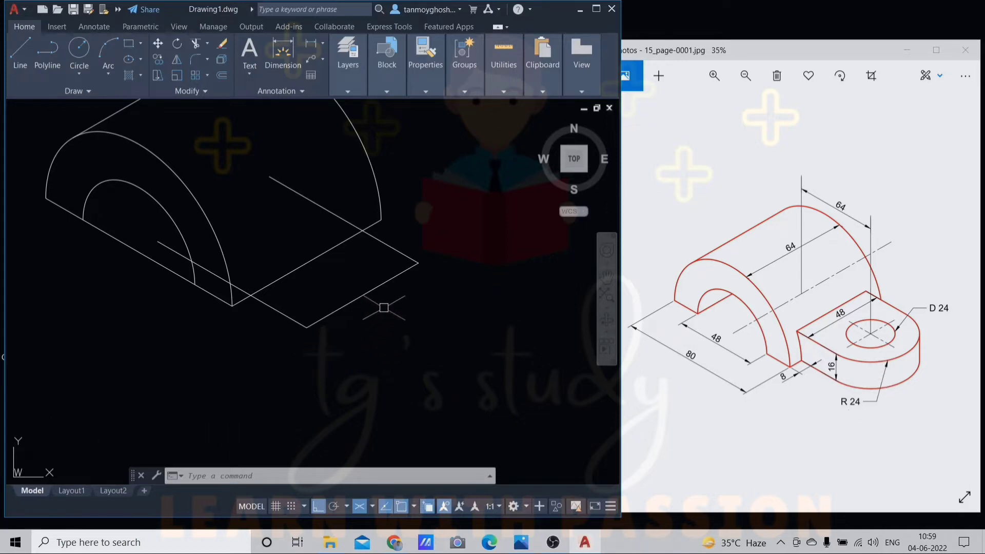
# Draw an isocircle of radius 24 on the top isoplane, centred at the midpoint of the lug's outer line.
pyautogui.write('e')
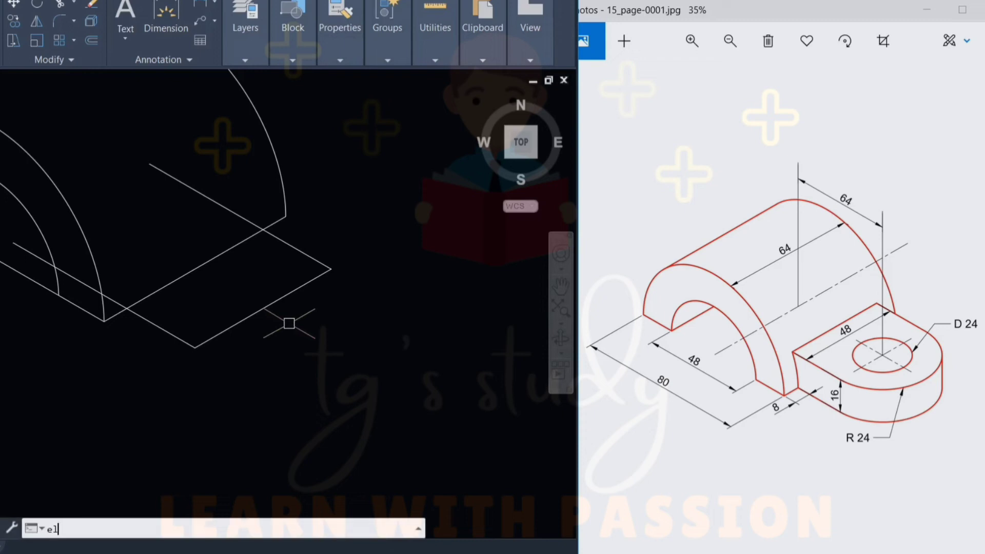
pyautogui.write('l')
pyautogui.press('Return')
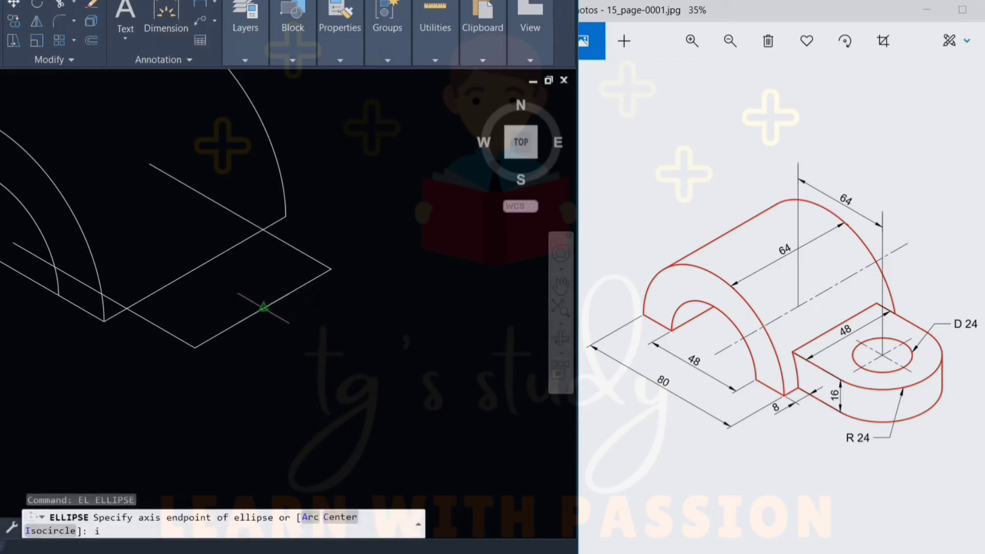
pyautogui.write('i')
pyautogui.press('Return')
pyautogui.click(264, 306)
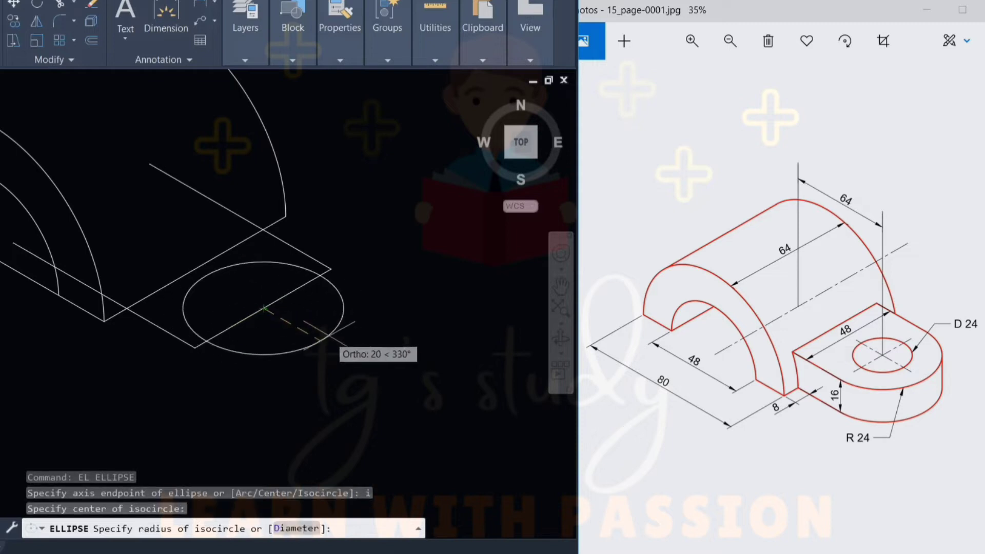
pyautogui.write('r')
pyautogui.press('Return')
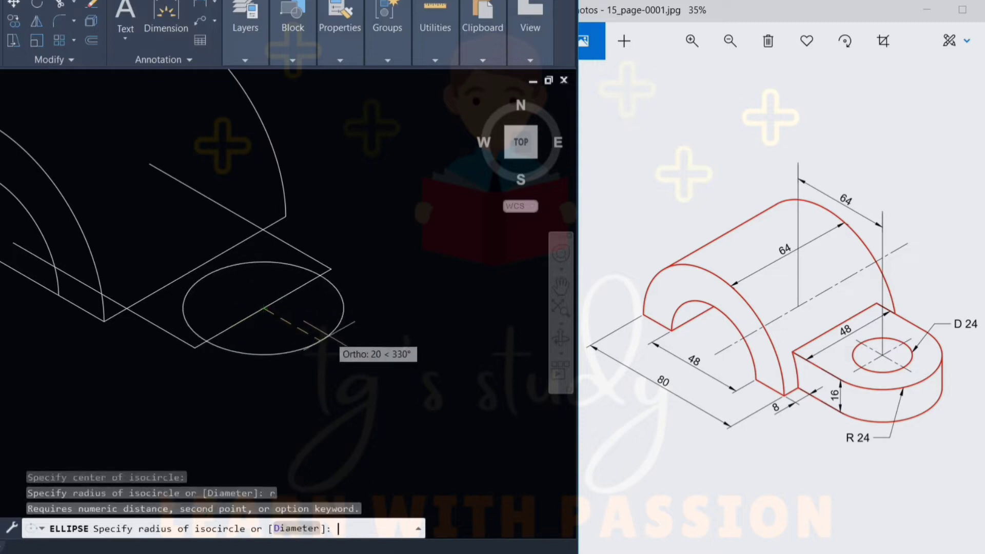
pyautogui.write('24')
pyautogui.press('Return')
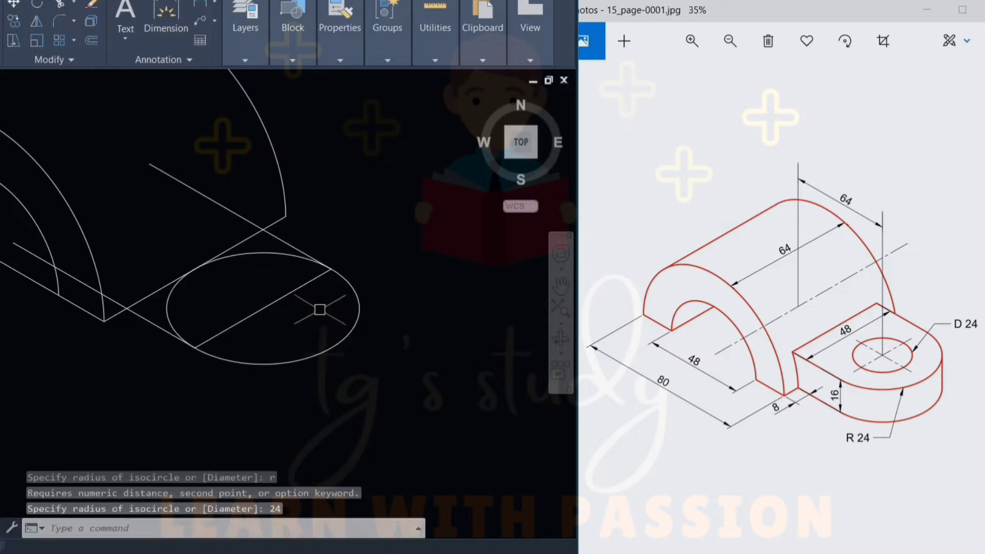
# Draw a 24-diameter isocircle on the top isoplane, concentric with the radius-24 isocircle of the lug.
pyautogui.press('Return')
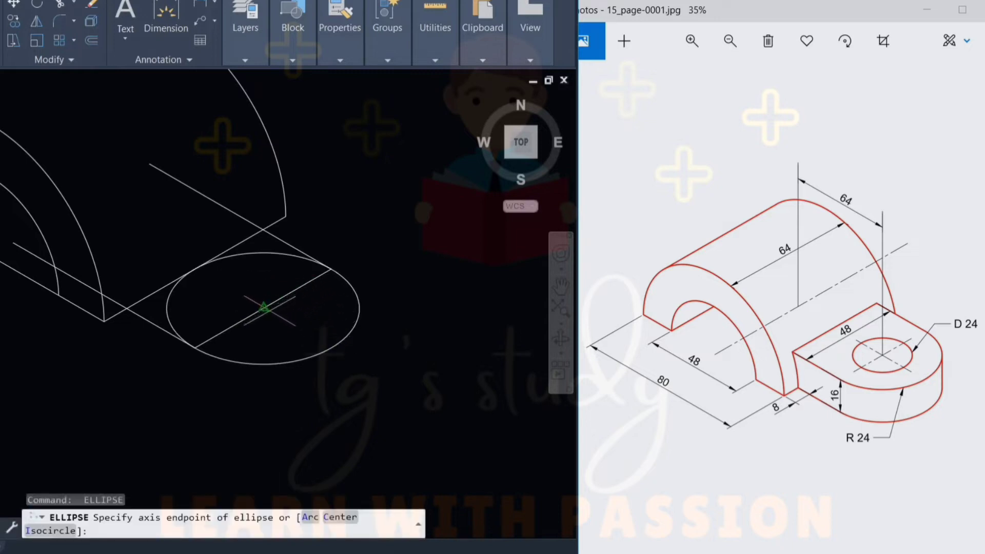
pyautogui.write('i')
pyautogui.press('Return')
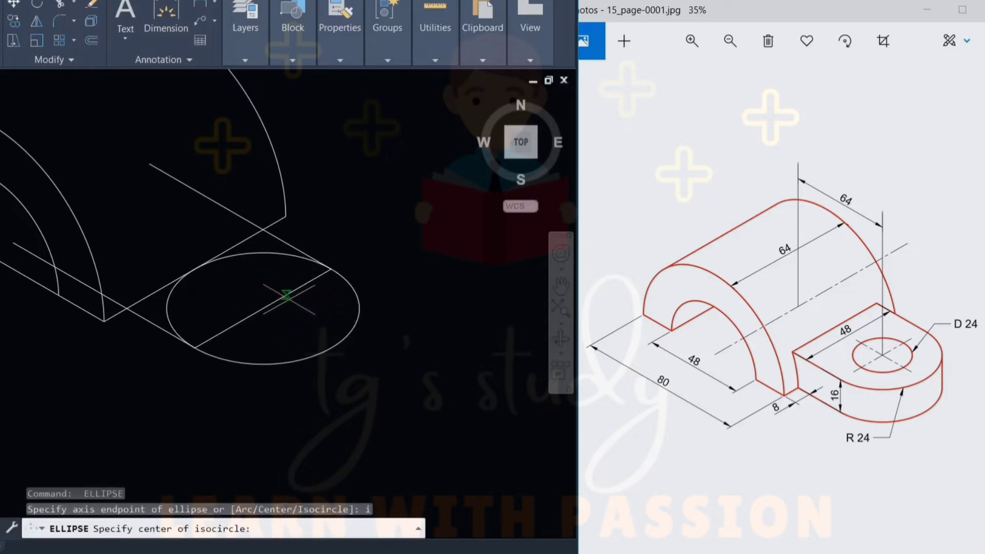
pyautogui.click(263, 307)
pyautogui.write('d')
pyautogui.press('Return')
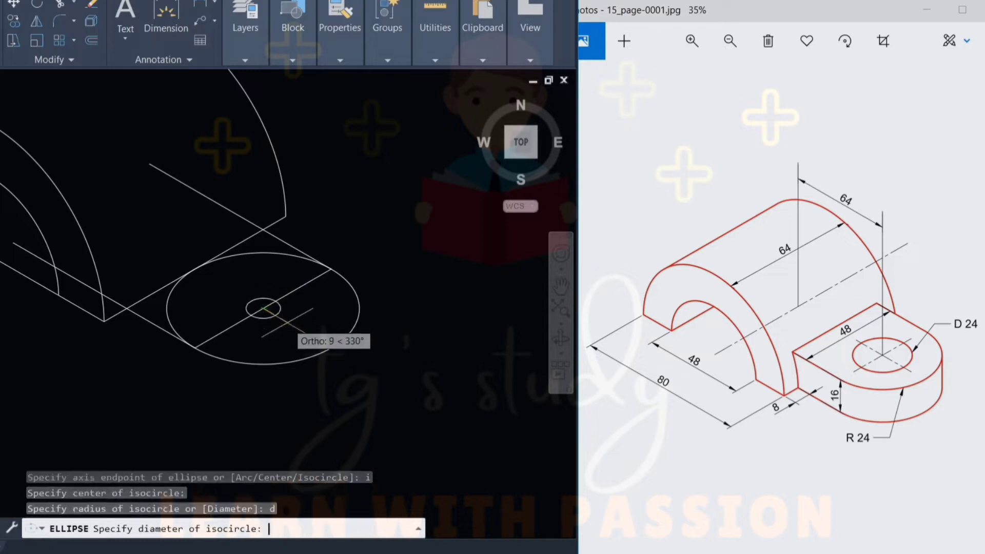
pyautogui.write('24')
pyautogui.press('Return')
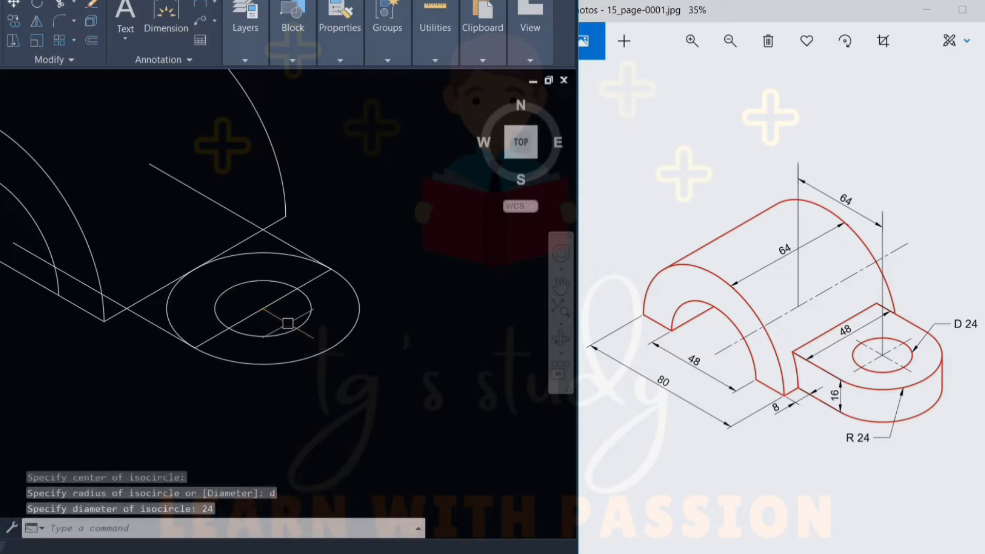
pyautogui.press('Escape')
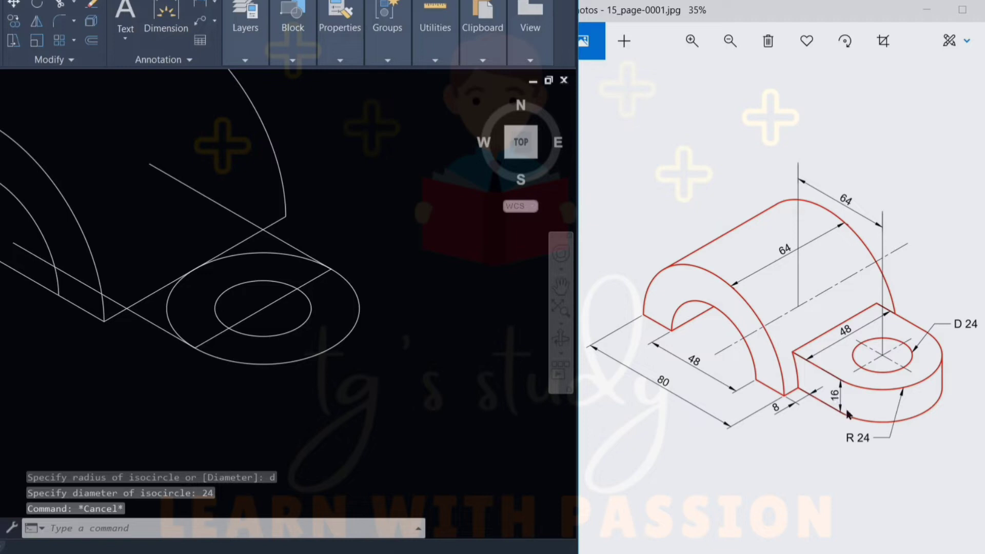
# Copy the radius-24 isocircle 16 units vertically upward on the right isoplane, using its centre as base point.
pyautogui.click(322, 350)
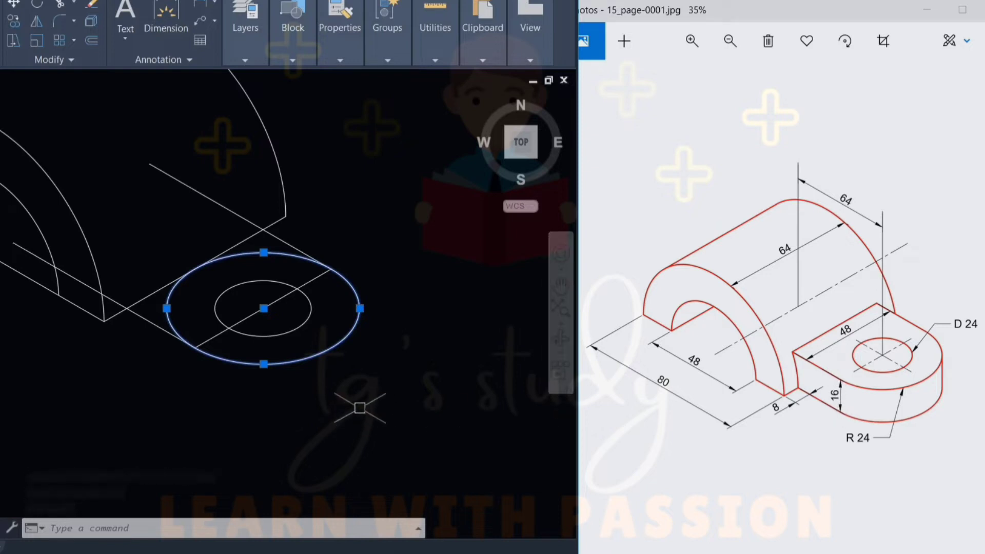
pyautogui.write('o')
pyautogui.press('Return')
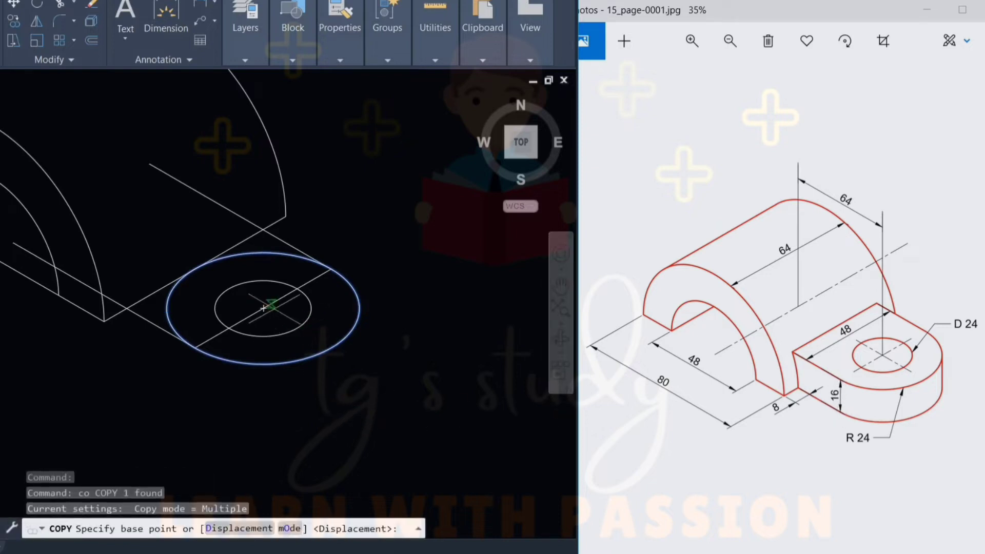
pyautogui.click(264, 308)
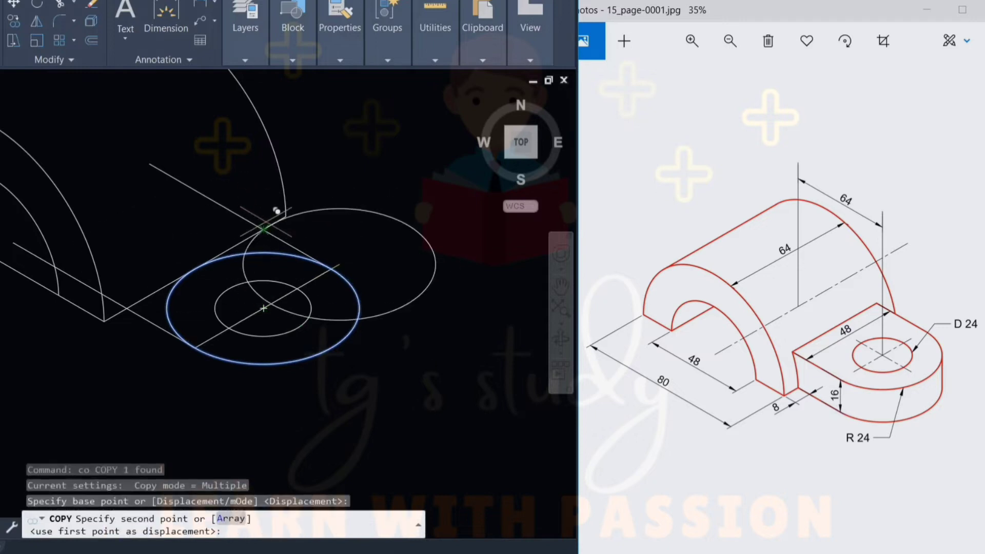
pyautogui.press('F5')
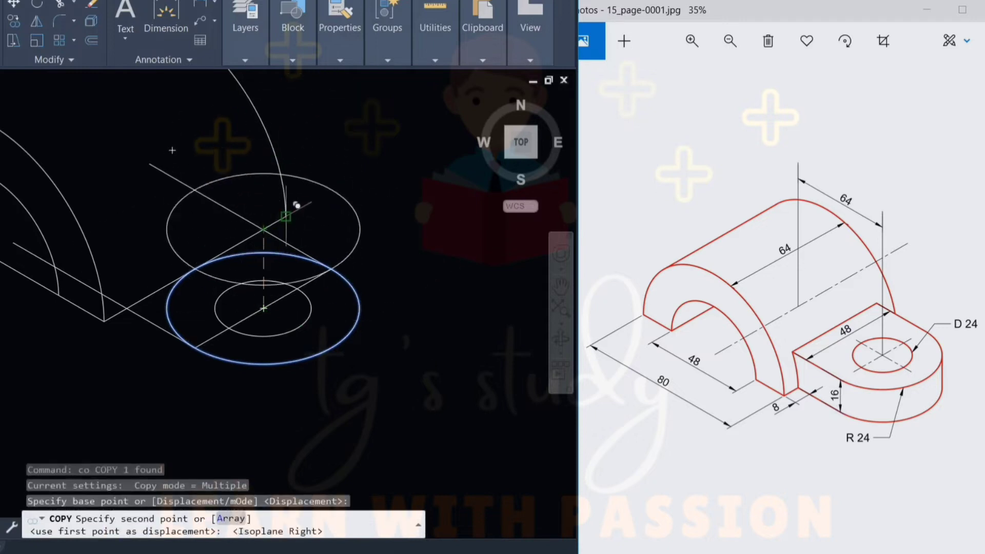
pyautogui.write('16')
pyautogui.press('Return')
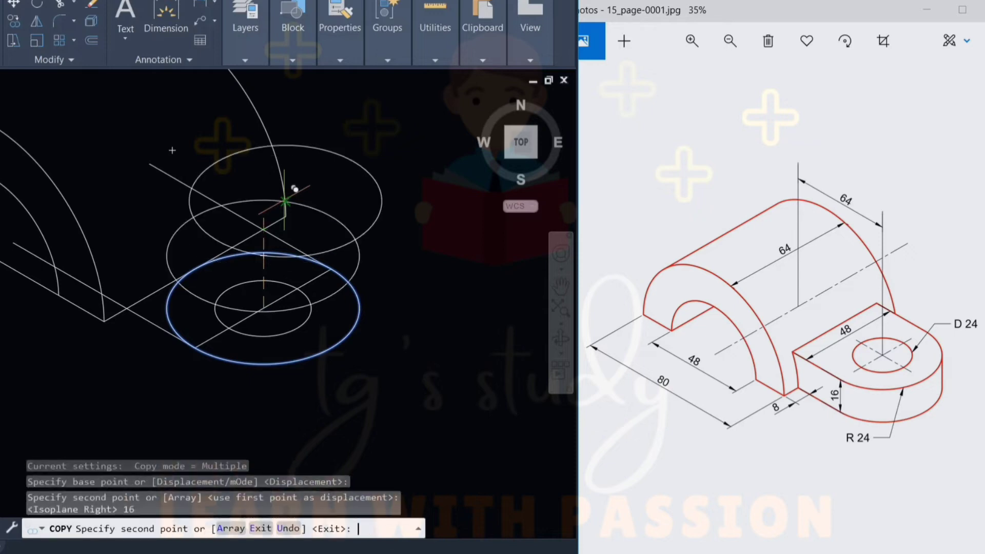
pyautogui.press('Escape')
# Move the 24-diameter isocircle 16 units vertically upward, using its centre as base point.
pyautogui.click(278, 335)
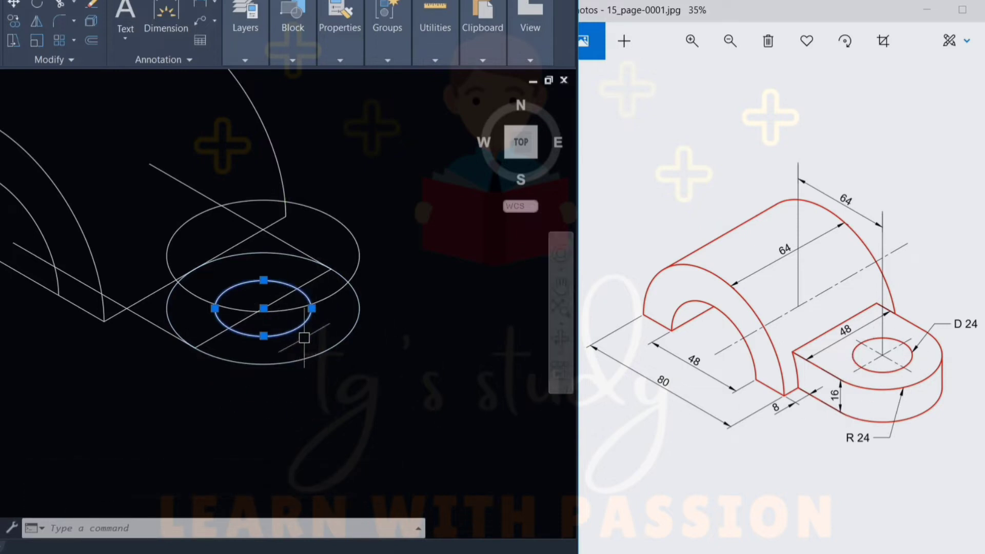
pyautogui.write('m')
pyautogui.press('Return')
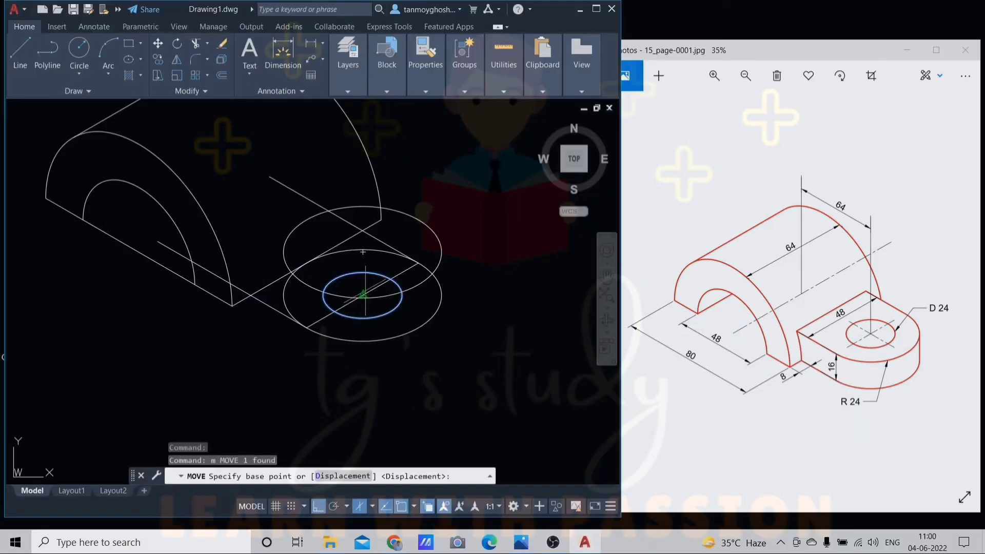
pyautogui.scroll(5, 366, 292)
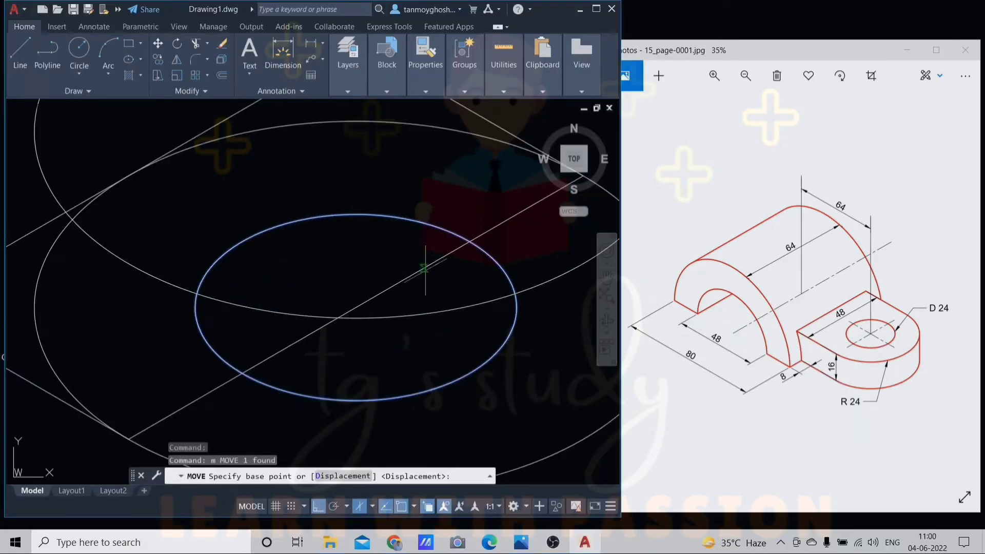
pyautogui.click(356, 306)
pyautogui.scroll(-3, 356, 306)
pyautogui.scroll(-3, 366, 293)
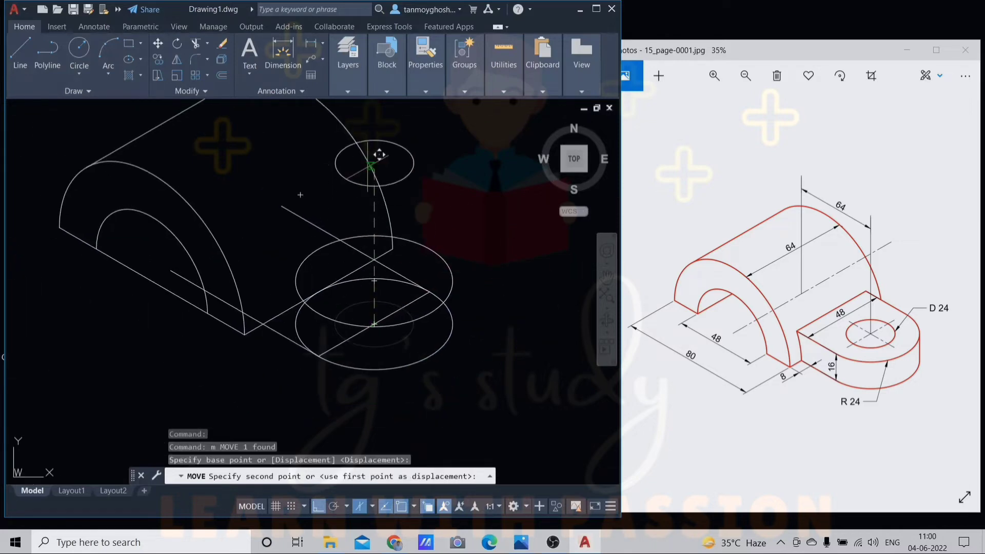
pyautogui.write('16')
pyautogui.press('Return')
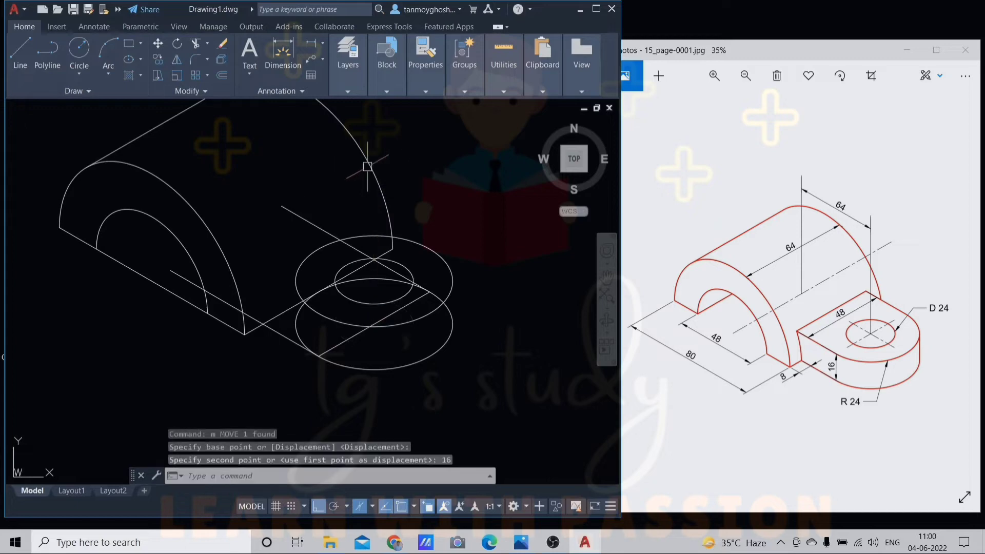
pyautogui.press('Escape')
# Draw a vertical line joining the right quadrants of the upper and lower radius-24 isocircles.
pyautogui.moveTo(378, 308); pyautogui.dragTo(385, 337, button='middle')
pyautogui.moveTo(455, 325); pyautogui.dragTo(452, 303, button='middle')
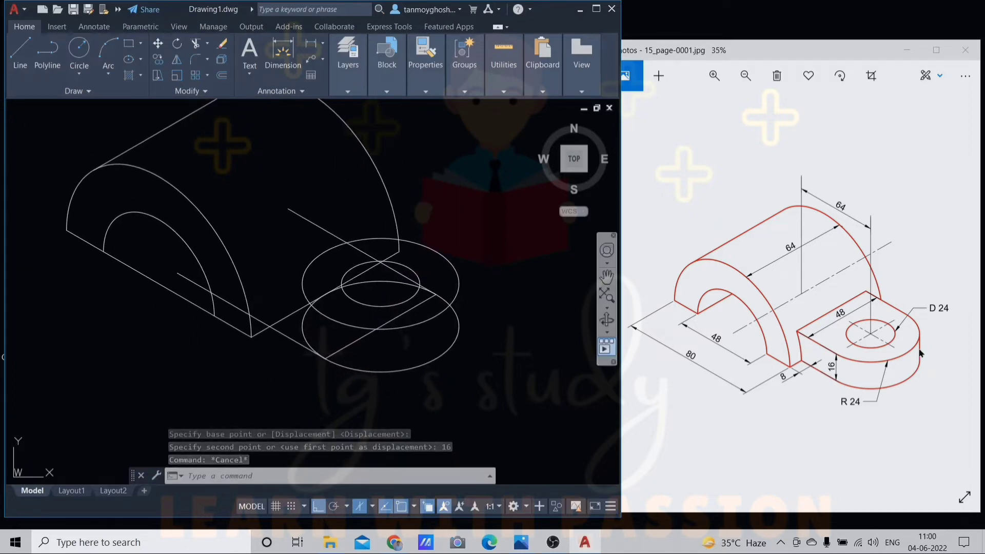
pyautogui.write('l')
pyautogui.press('Return')
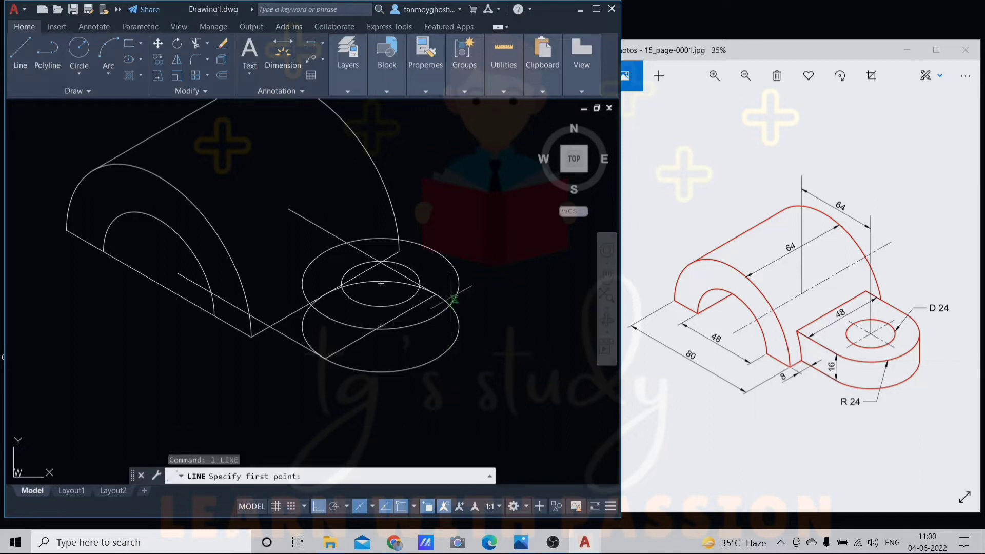
pyautogui.click(459, 284)
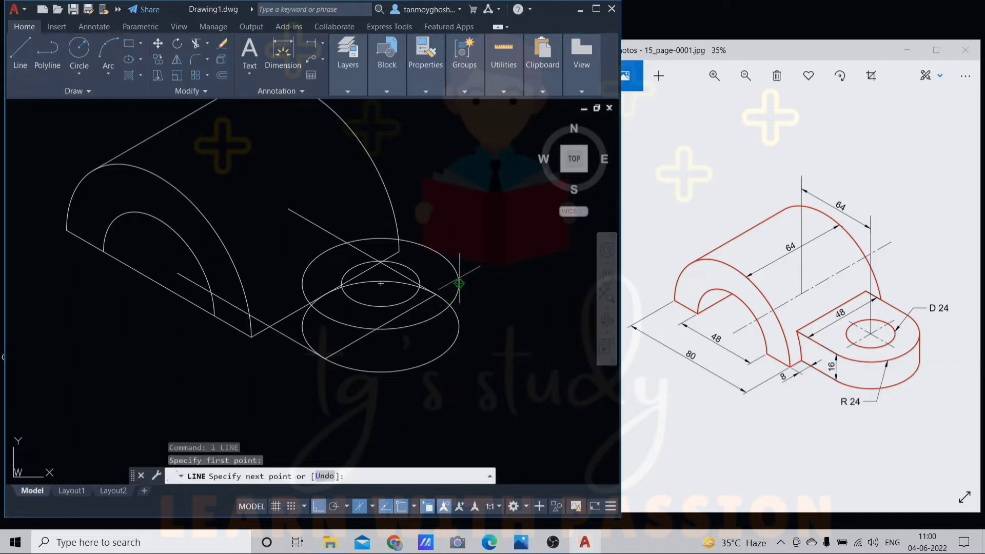
pyautogui.click(459, 326)
pyautogui.press('Escape')
pyautogui.scroll(2, 443, 331)
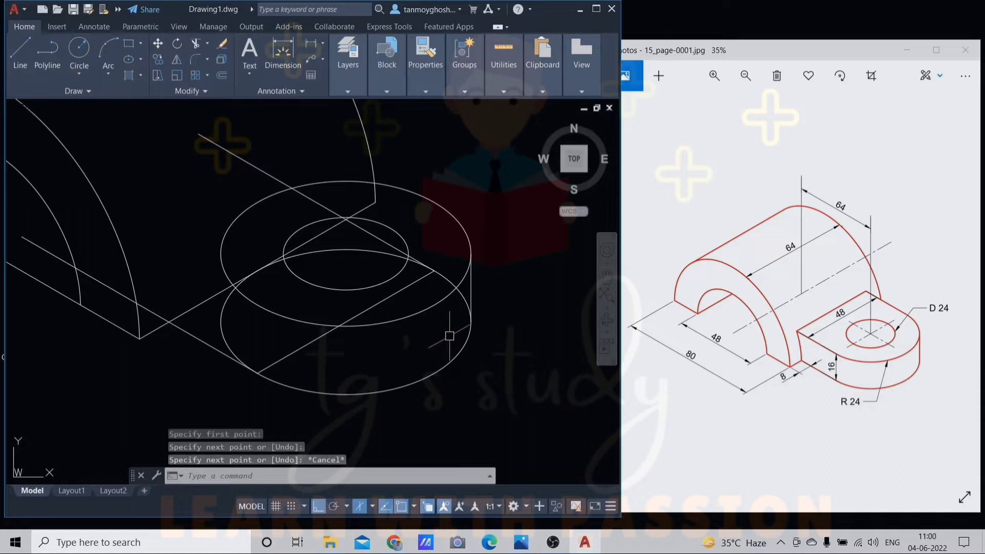
# Trim the left part of the lower radius-24 isocircle and erase the straight line across its centre.
pyautogui.write('tr')
pyautogui.press('Return')
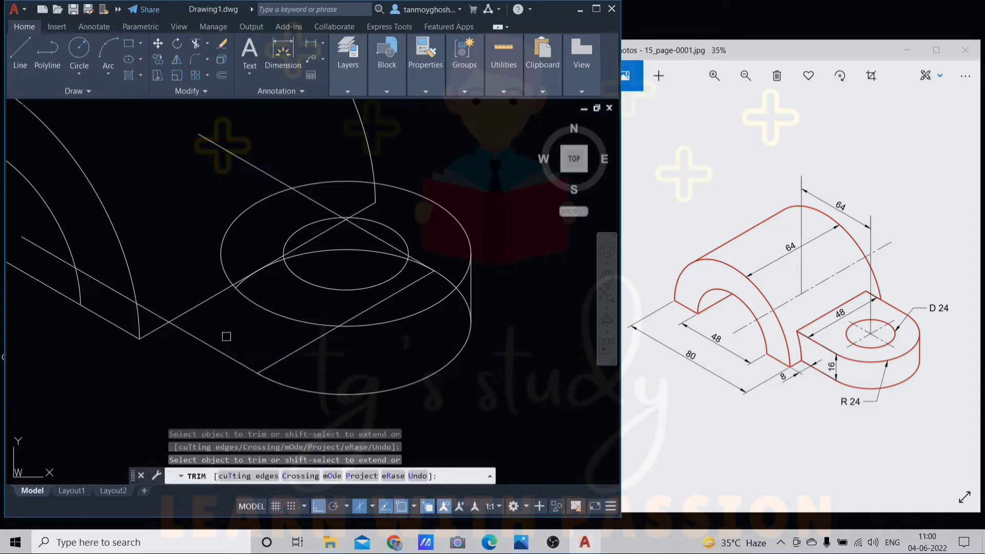
pyautogui.press('Escape')
pyautogui.press('Escape')
pyautogui.click(293, 353)
pyautogui.press('Delete')
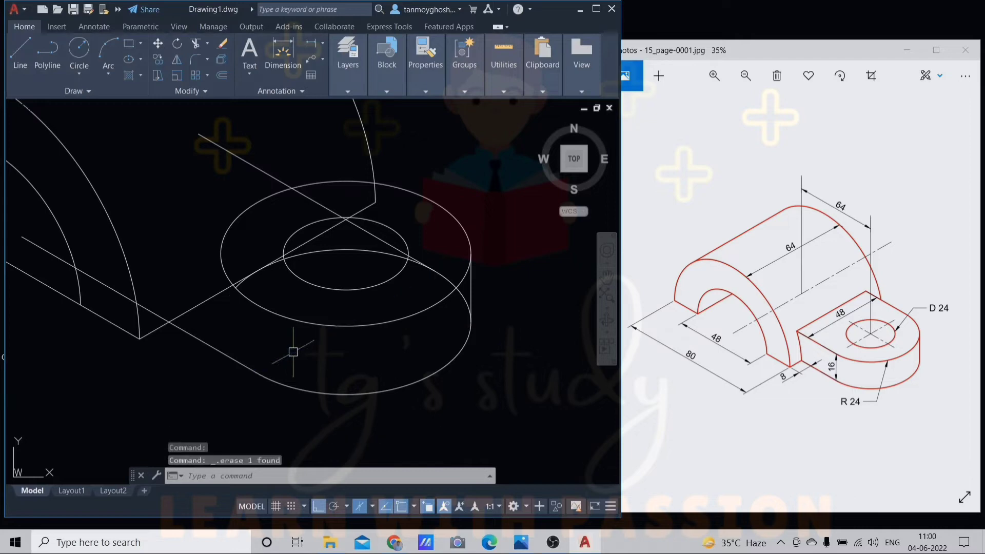
# Trim the lower isocircle between the upper isocircle and the vertical line, and erase its remaining rear arc.
pyautogui.write('tr')
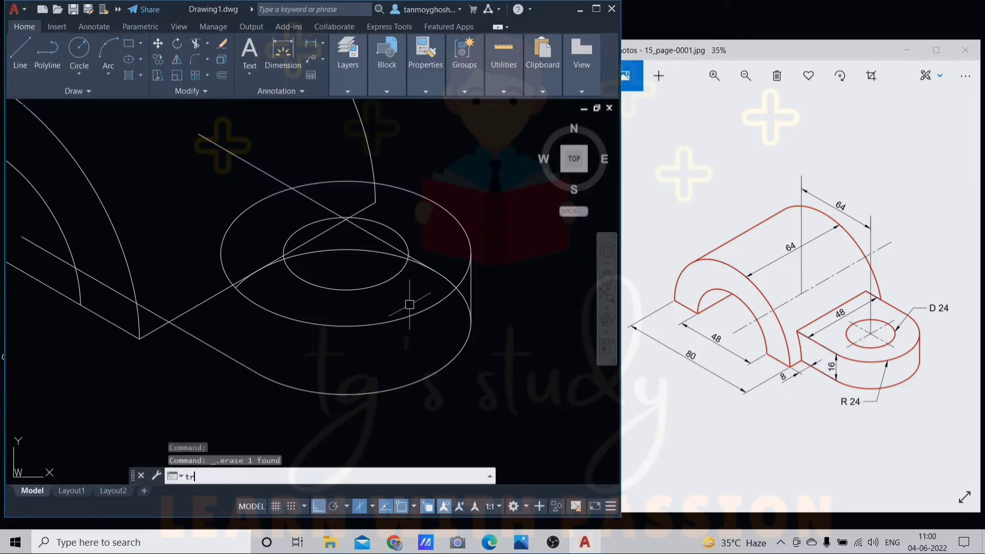
pyautogui.press('Return')
pyautogui.scroll(2, 418, 287)
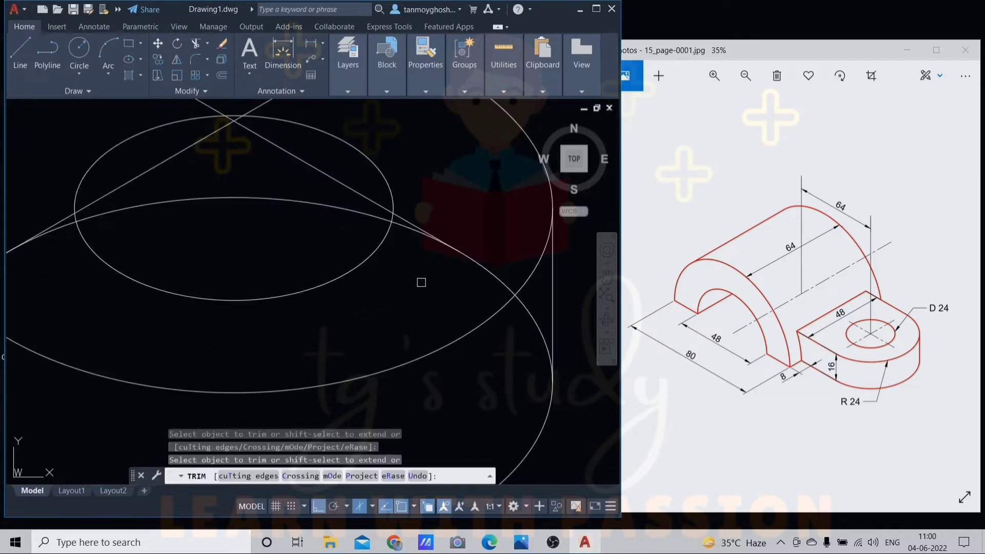
pyautogui.click(526, 307)
pyautogui.scroll(-2, 521, 308)
pyautogui.press('Escape')
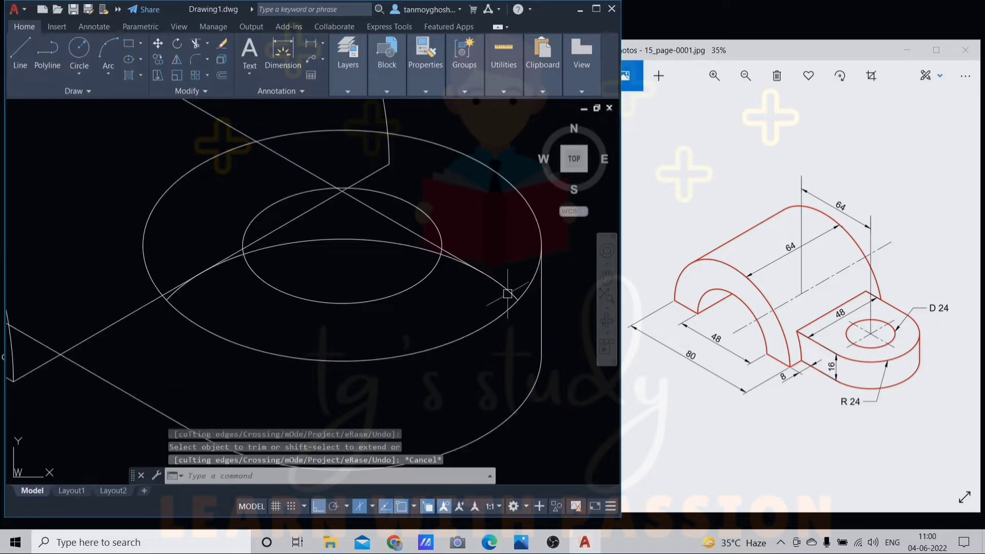
pyautogui.click(315, 239)
pyautogui.scroll(-2, 323, 282)
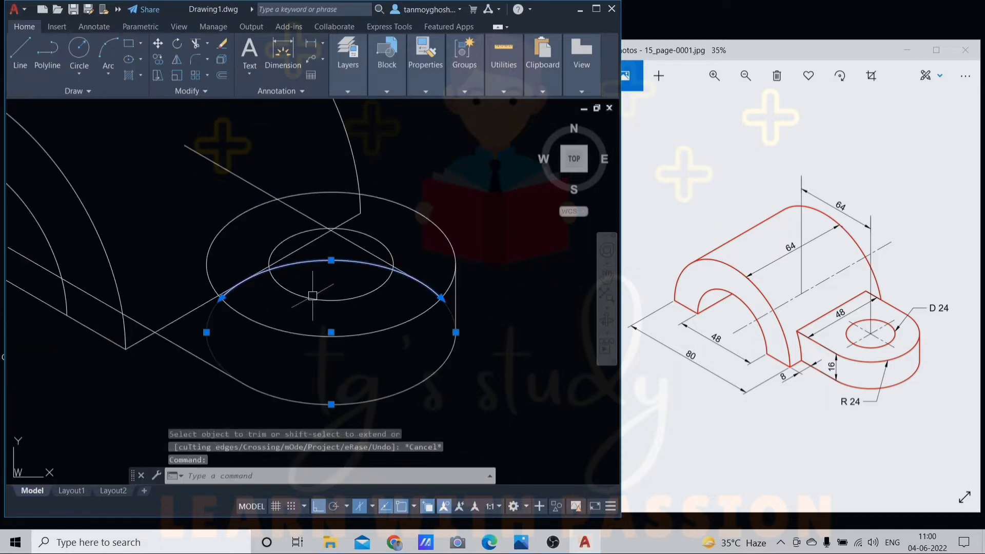
pyautogui.press('Delete')
# Erase the lug's rear side line running from the half-cylinder body across the hole.
pyautogui.moveTo(374, 297); pyautogui.dragTo(378, 352, button='middle')
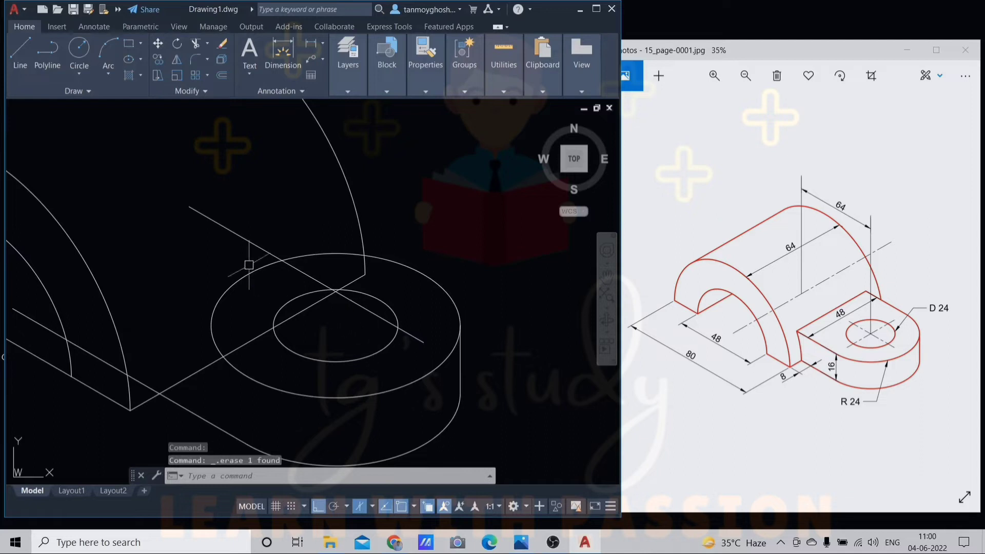
pyautogui.click(234, 231)
pyautogui.press('Delete')
pyautogui.scroll(-2, 275, 269)
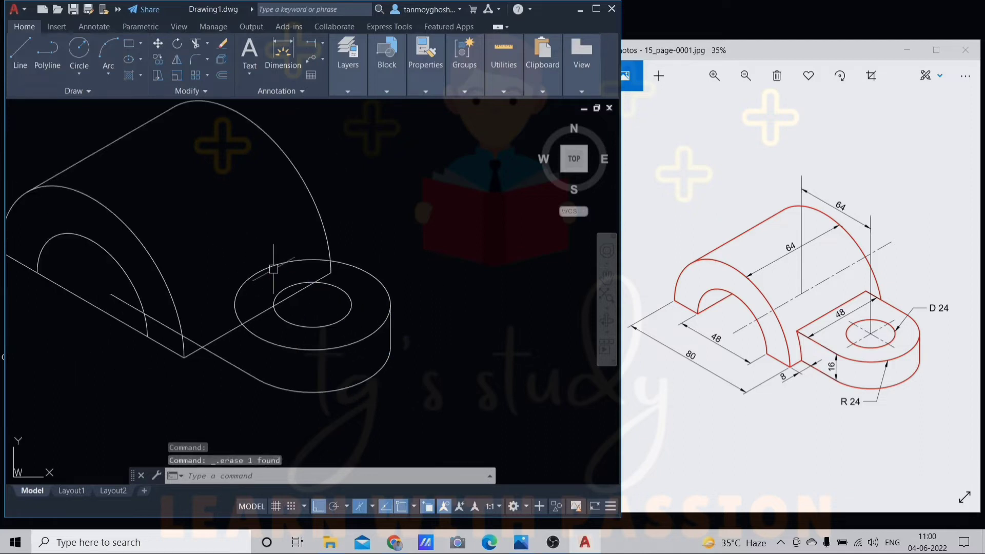
# Copy the lug's lower front side line 16 units vertically upward, using its outer endpoint as base point.
pyautogui.scroll(1, 296, 272)
pyautogui.scroll(1, 270, 356)
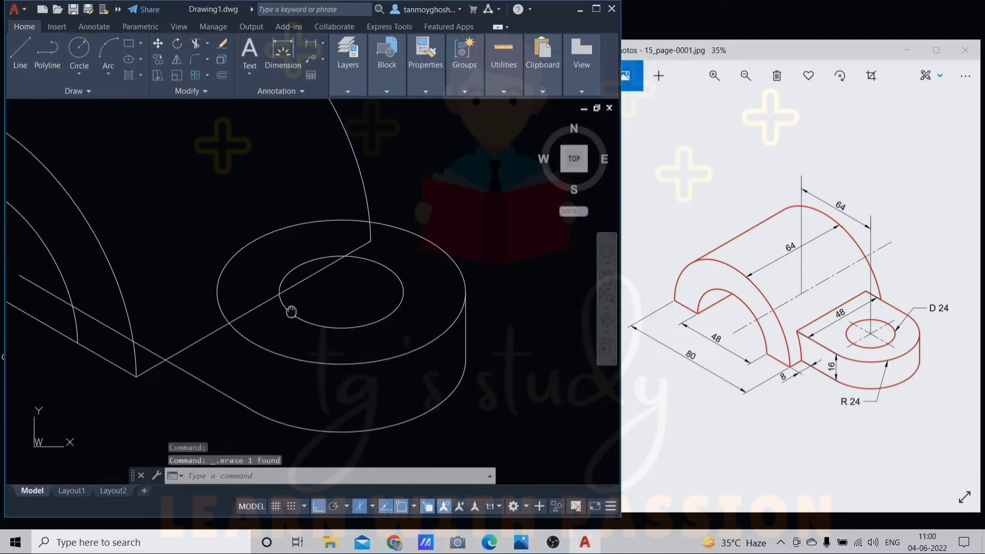
pyautogui.scroll(1, 288, 307)
pyautogui.click(227, 351)
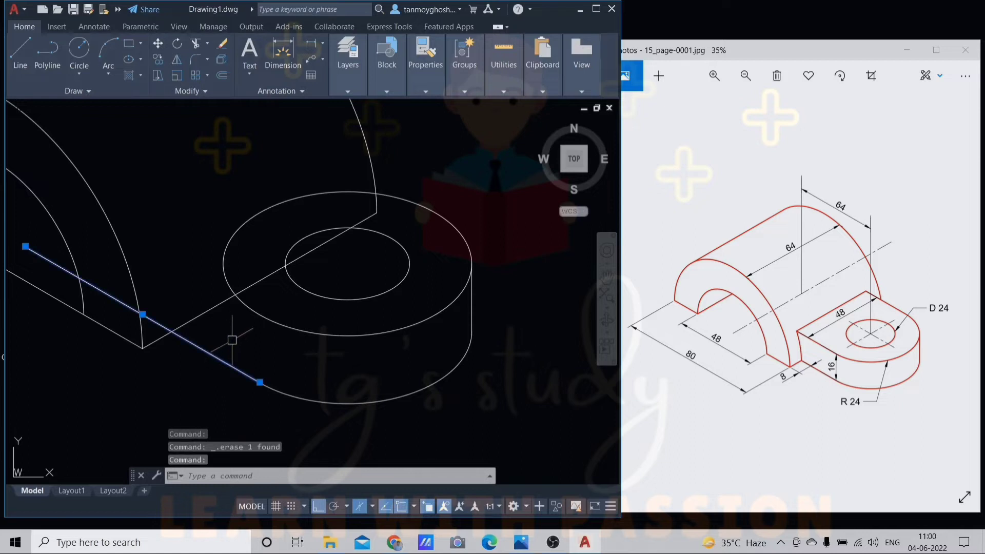
pyautogui.scroll(-1, 231, 338)
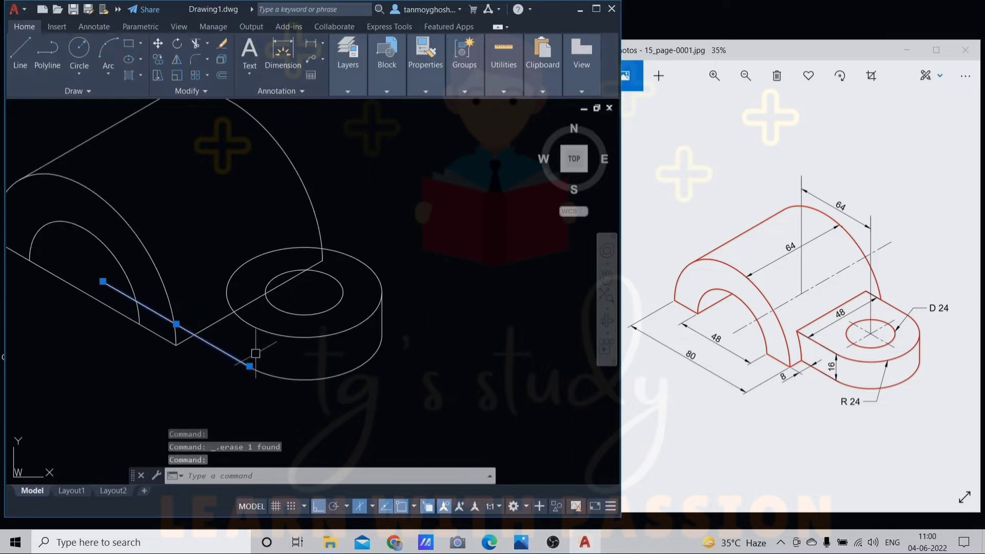
pyautogui.write('co')
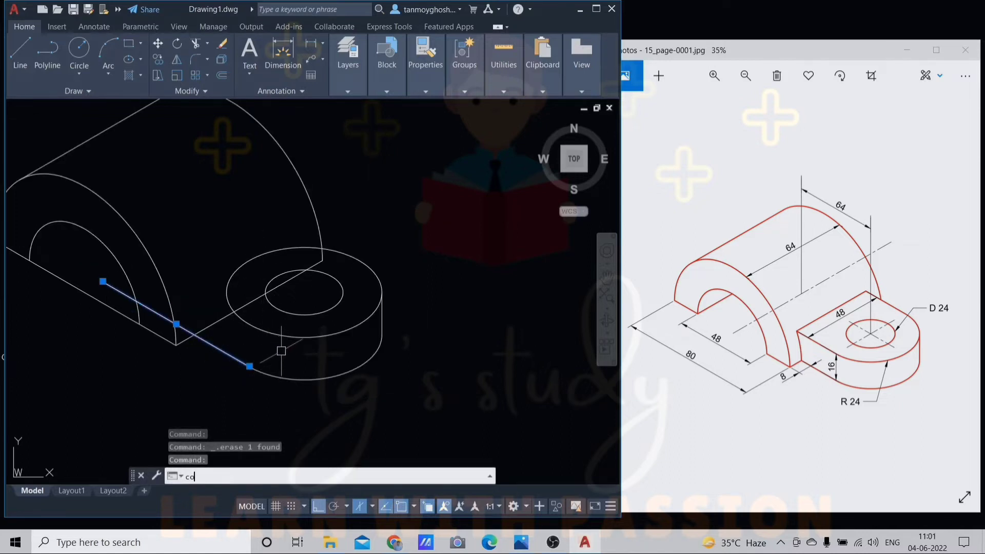
pyautogui.press('Return')
pyautogui.click(249, 366)
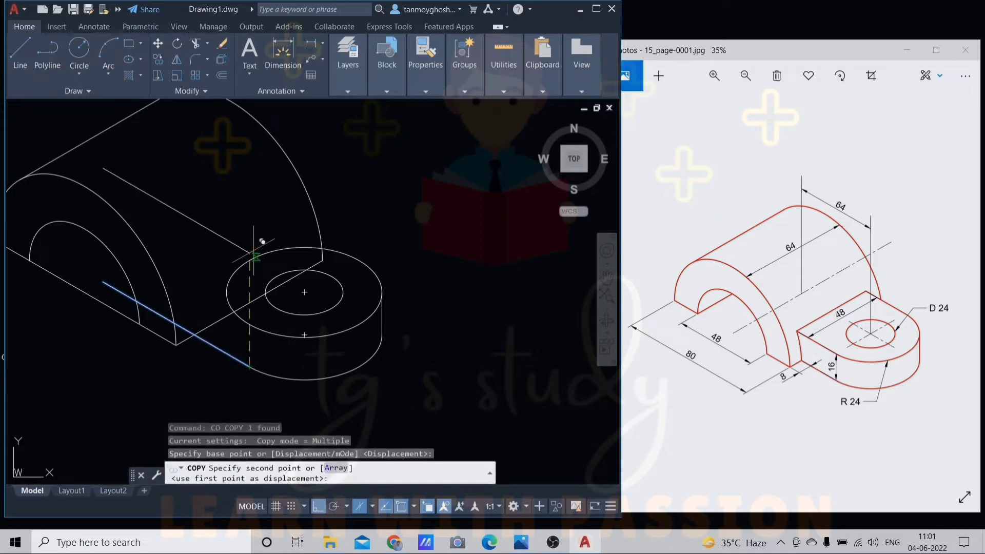
pyautogui.write('16')
pyautogui.press('Return')
pyautogui.press('Escape')
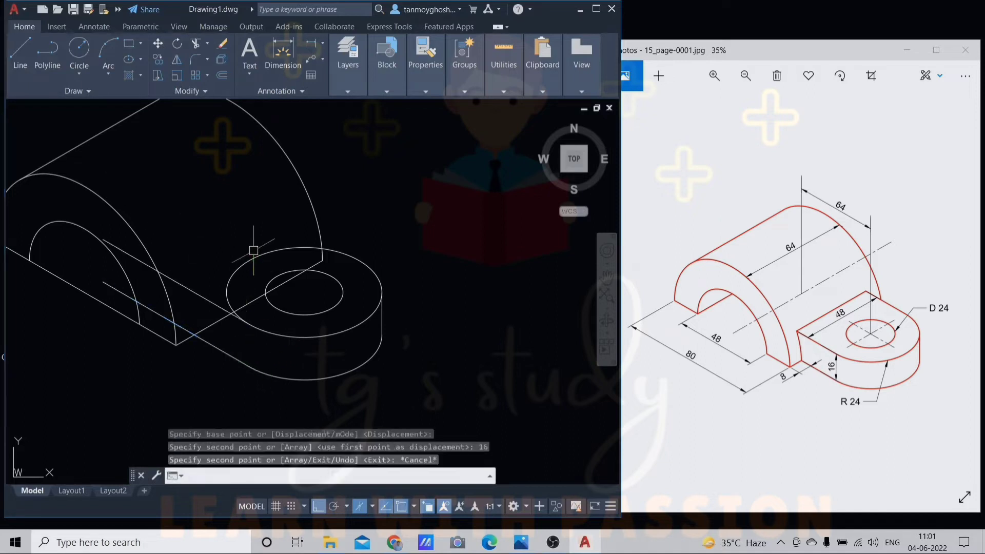
# Trim the lug's upper and lower front side lines back to the half-cylinder's outer front arc.
pyautogui.write('tr')
pyautogui.press('Return')
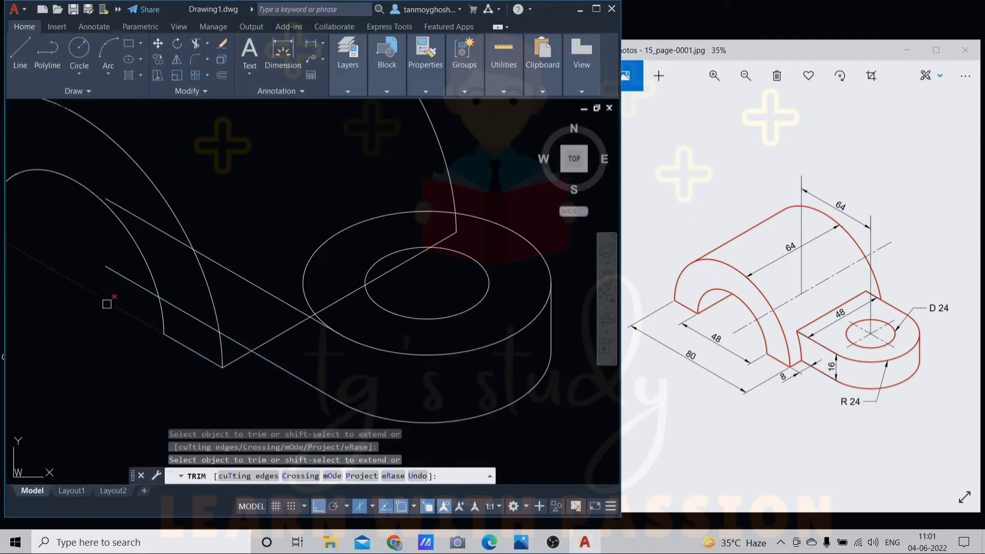
pyautogui.scroll(2, 103, 303)
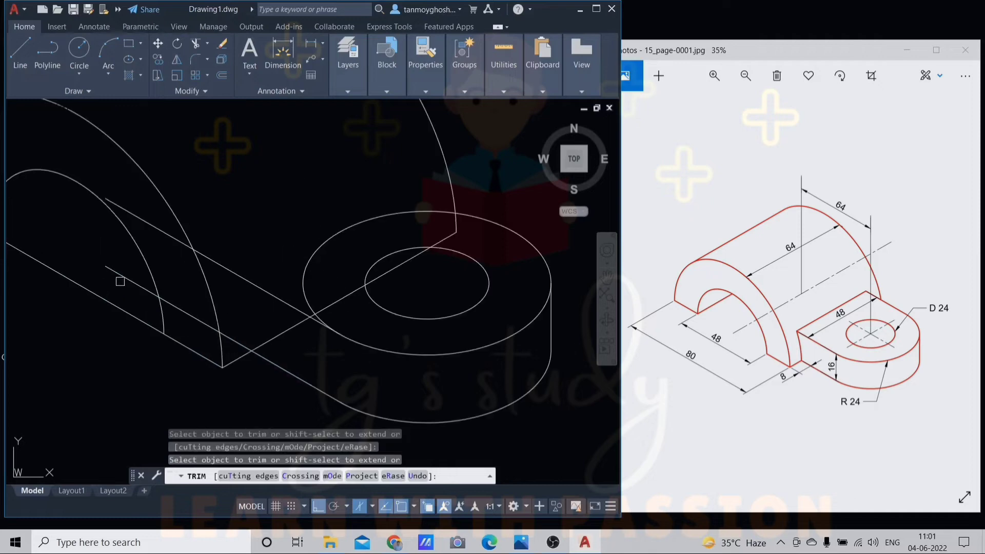
pyautogui.click(163, 235)
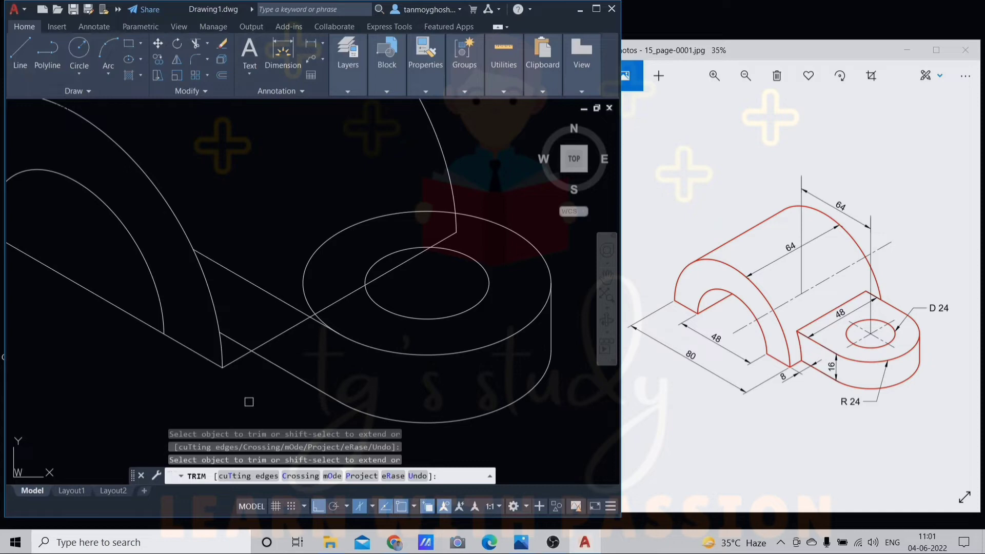
# Trim the body's base line where it crosses the lug's upper isocircle and the hole.
pyautogui.moveTo(237, 377); pyautogui.dragTo(194, 380, button='middle')
pyautogui.moveTo(376, 286)
pyautogui.mouseDown(button='middle')
pyautogui.moveTo(384, 347)
pyautogui.moveTo(382, 339)
pyautogui.mouseUp(button='middle')
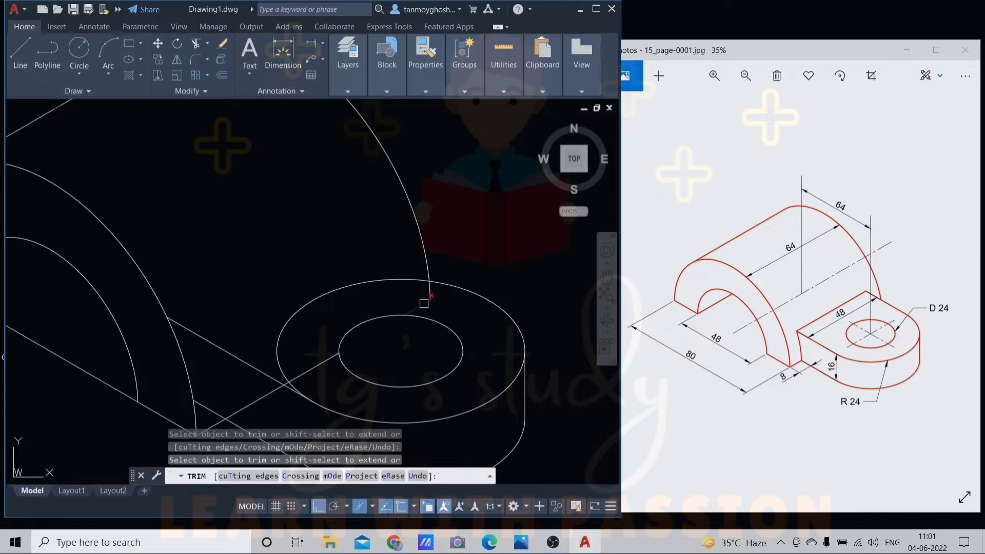
pyautogui.click(429, 297)
pyautogui.click(429, 294)
pyautogui.click(430, 295)
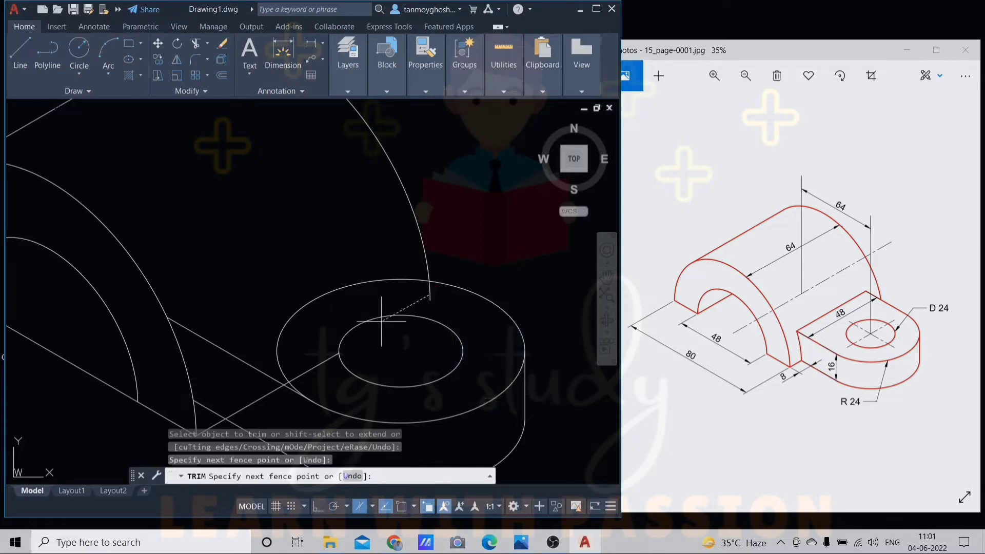
pyautogui.click(381, 320)
pyautogui.press('Return')
pyautogui.scroll(-4, 325, 359)
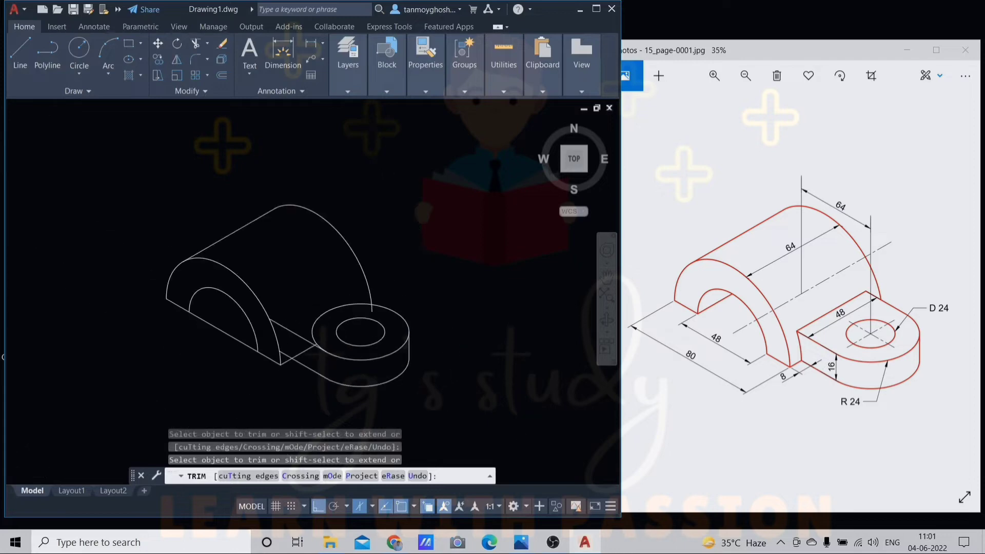
pyautogui.press('Escape')
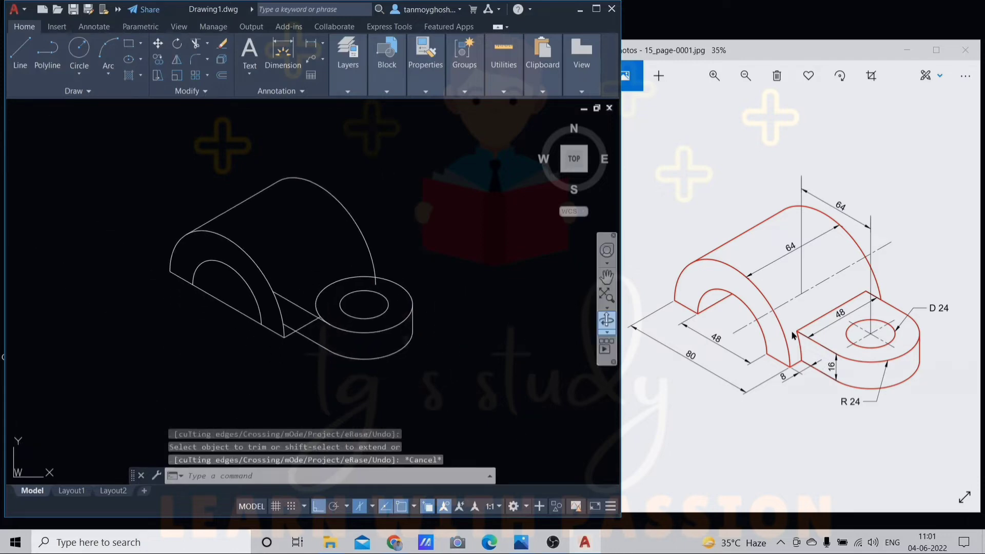
# Copy the outer front arc from its lower endpoint to where the body's base line crosses the lug's lower side line.
pyautogui.scroll(4, 294, 350)
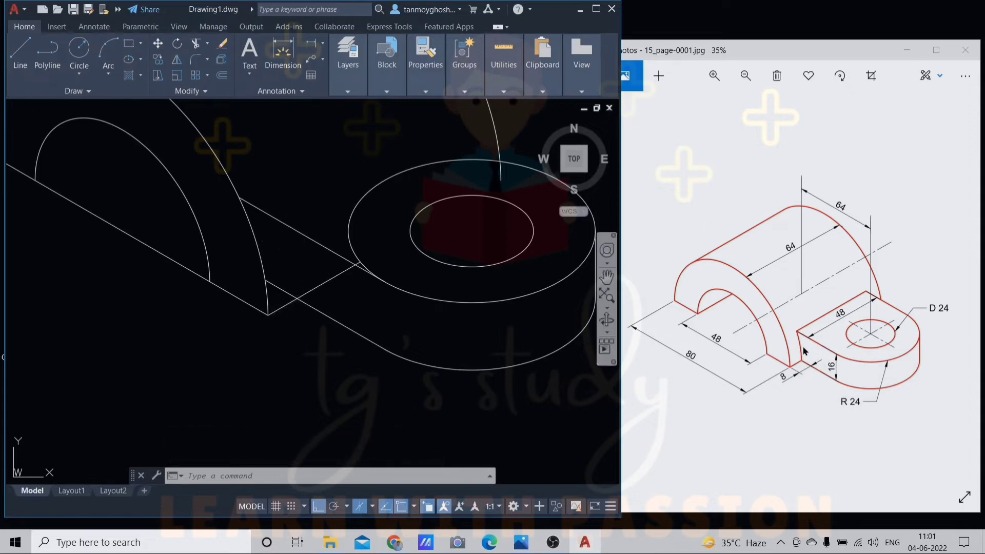
pyautogui.scroll(-2, 287, 339)
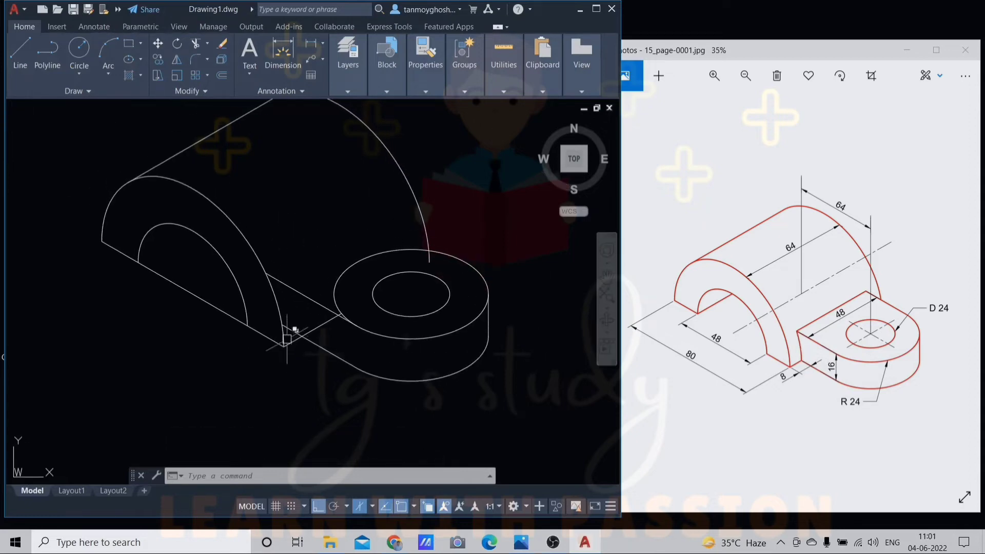
pyautogui.click(276, 301)
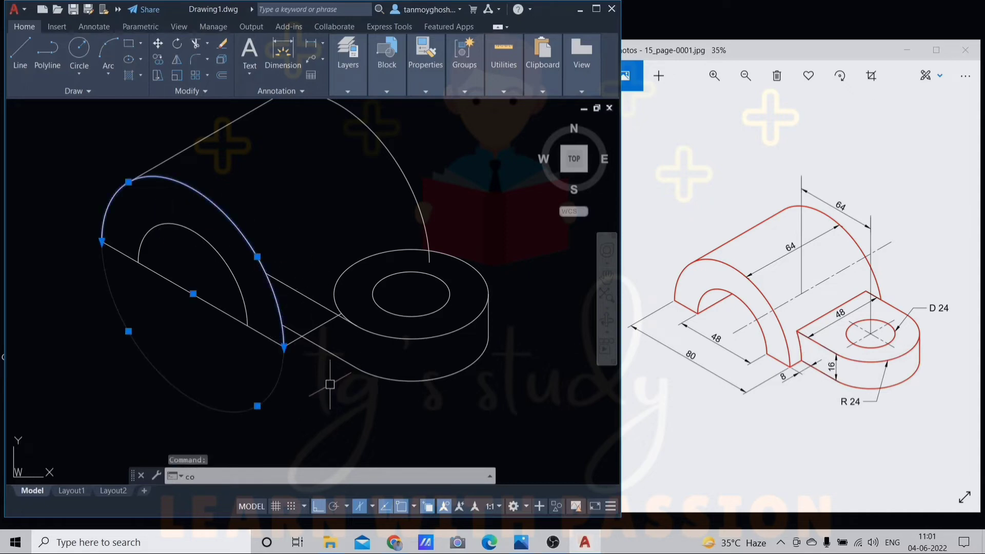
pyautogui.press('Return')
pyautogui.click(284, 347)
pyautogui.scroll(2, 283, 346)
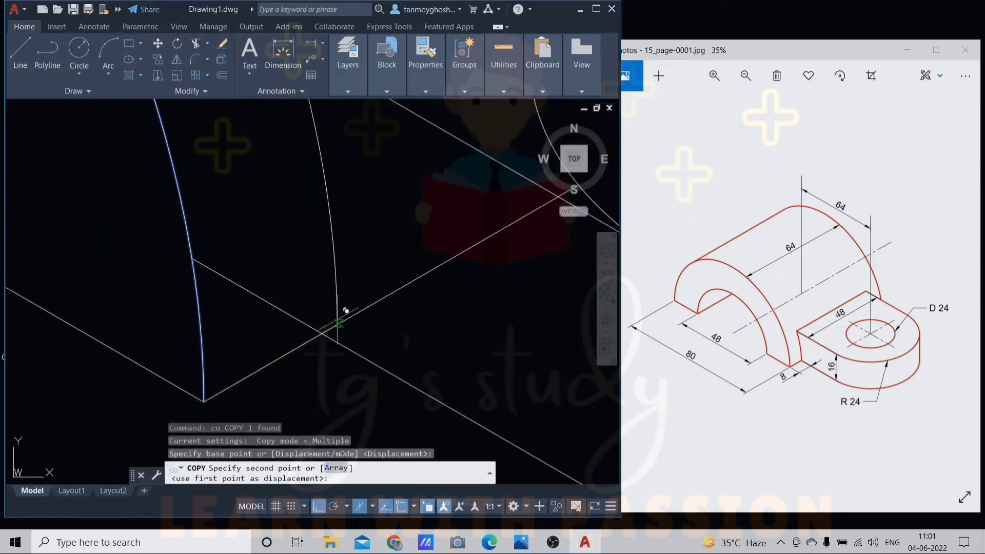
pyautogui.click(331, 325)
pyautogui.press('Escape')
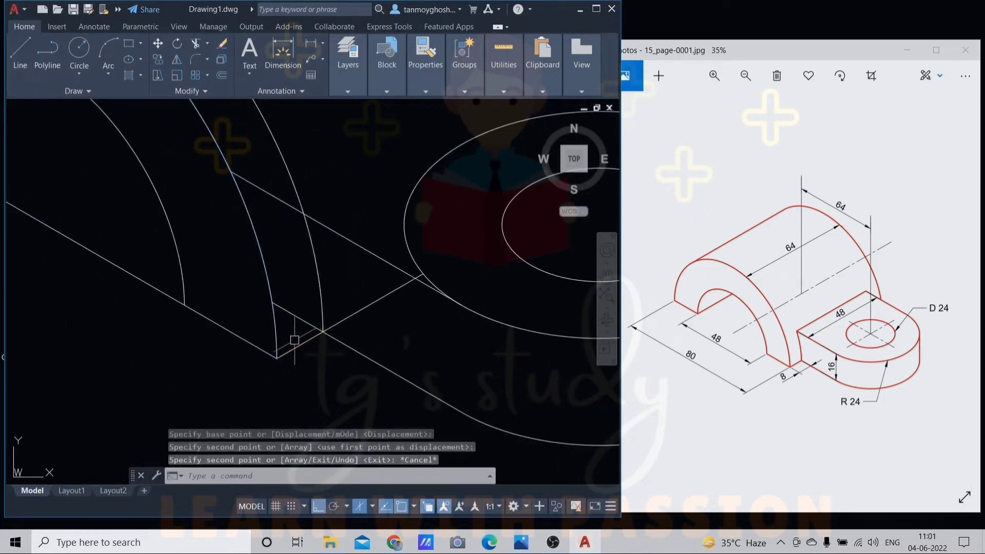
# Trim the copied arc, lug side lines and base line to their junctions, and erase the leftover arc at the body's far end.
pyautogui.write('tr')
pyautogui.press('Return')
pyautogui.scroll(-2, 319, 390)
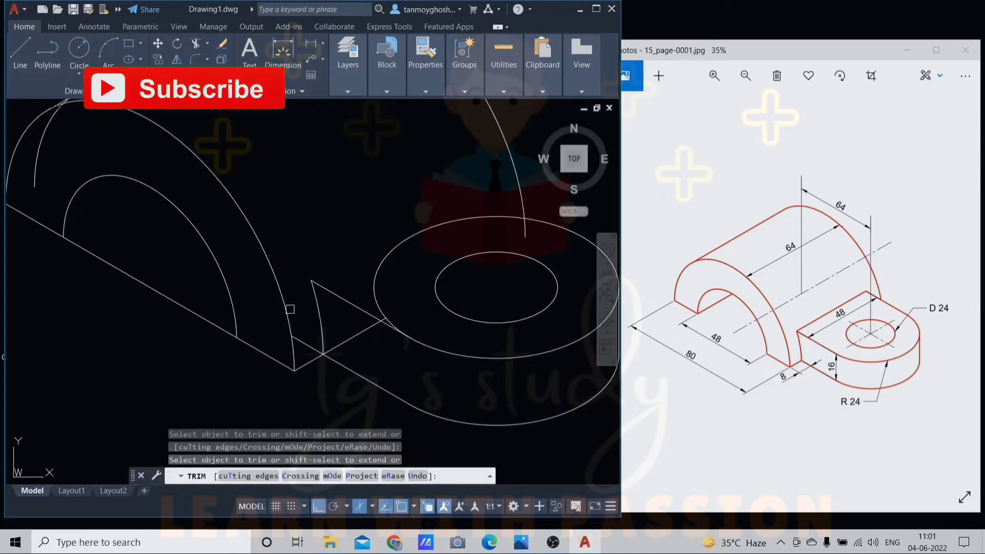
pyautogui.scroll(5, 386, 312)
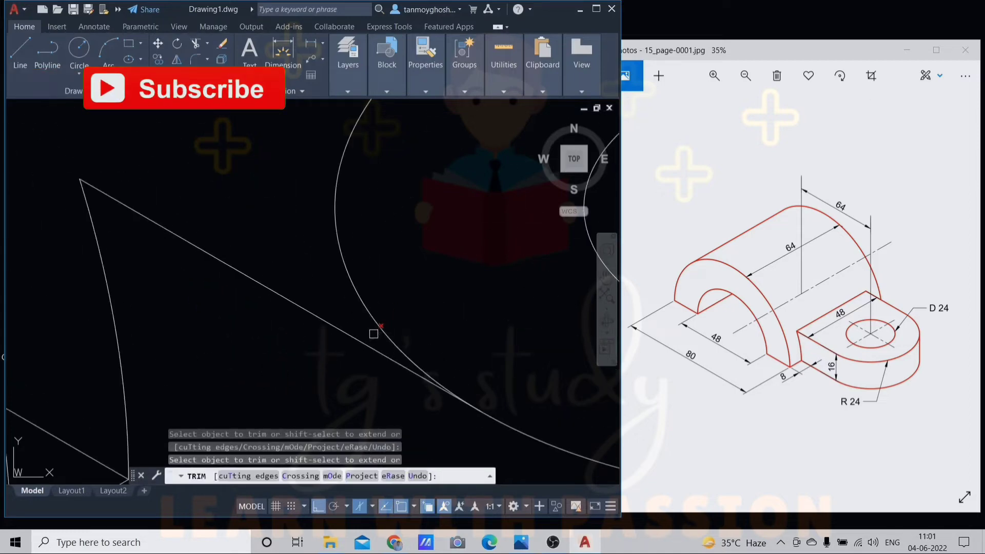
pyautogui.scroll(-5, 374, 332)
pyautogui.scroll(5, 315, 352)
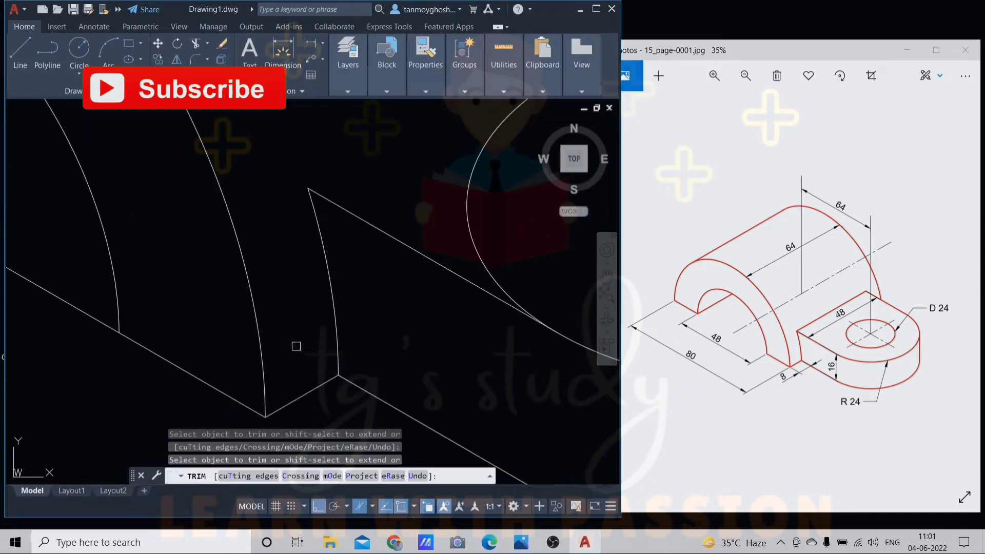
pyautogui.scroll(-4, 296, 346)
pyautogui.press('Escape')
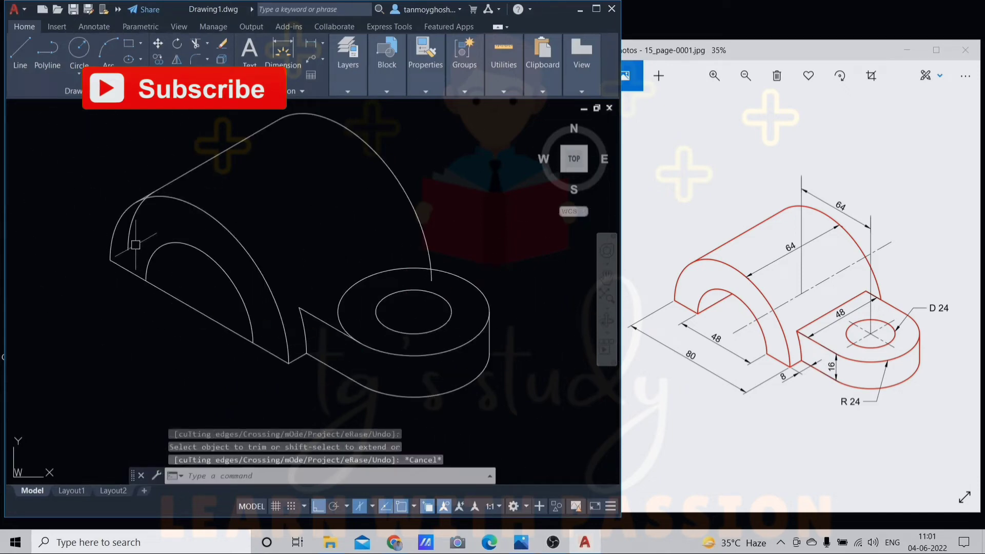
pyautogui.click(132, 237)
pyautogui.press('Delete')
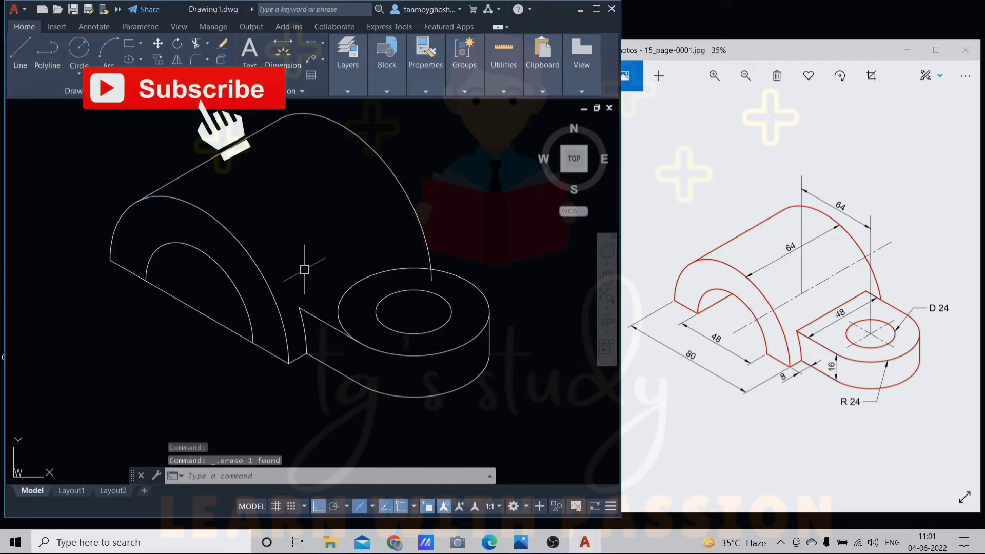
# Draw a 48-unit line from the lug's upper inner corner along the body, continuing to the rounded end's rear tangent point.
pyautogui.scroll(3, 329, 291)
pyautogui.moveTo(329, 291); pyautogui.dragTo(297, 319, button='middle')
pyautogui.write('l')
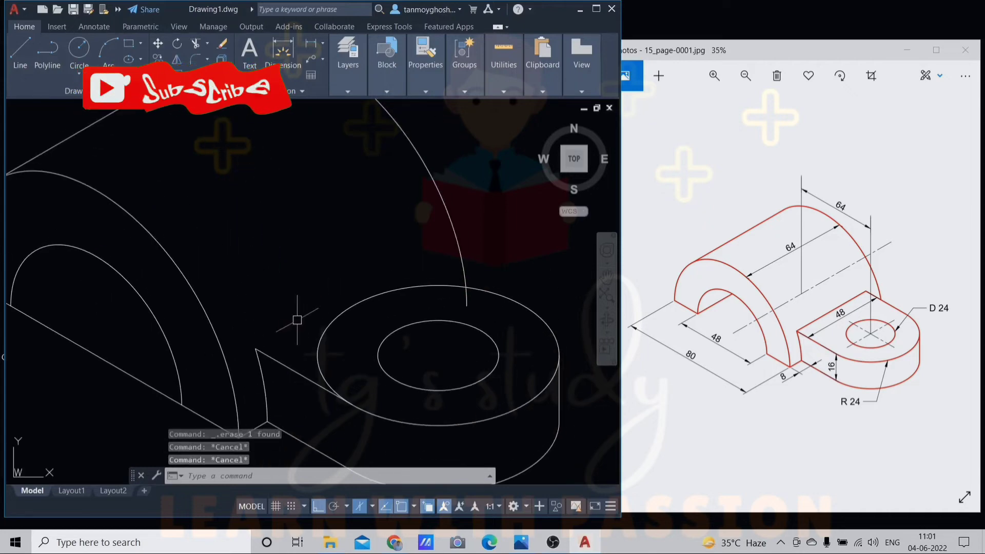
pyautogui.press('Return')
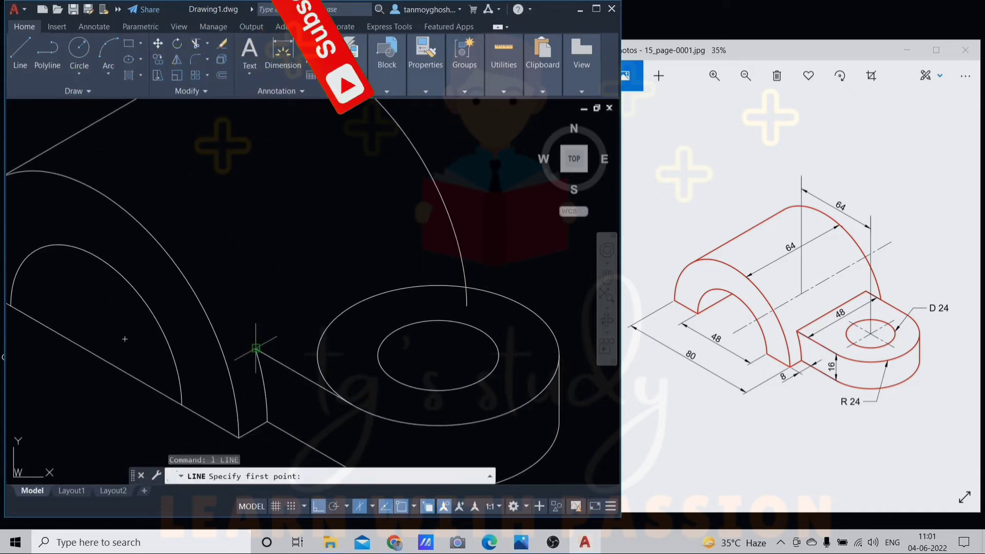
pyautogui.click(256, 349)
pyautogui.write('48')
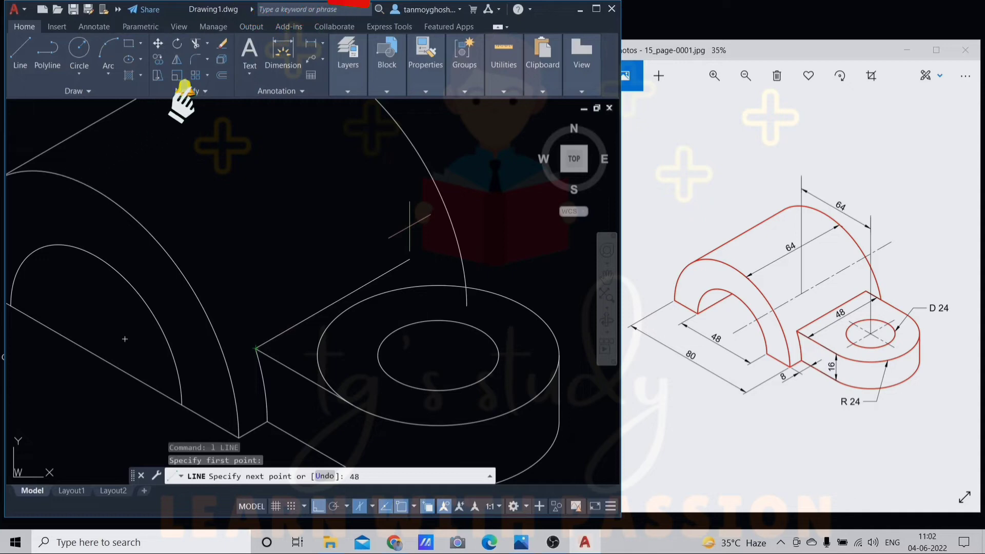
pyautogui.press('Return')
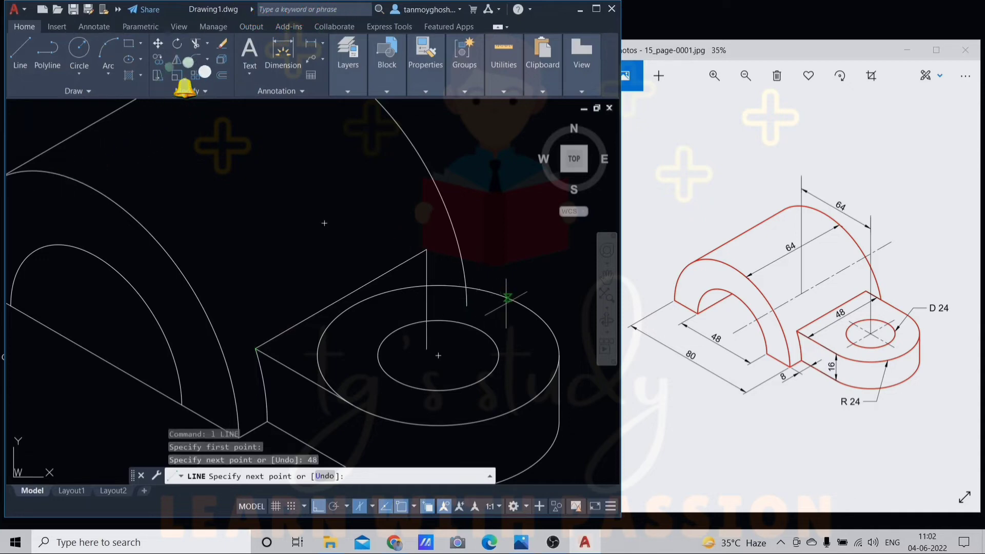
pyautogui.press('F5')
pyautogui.click(524, 304)
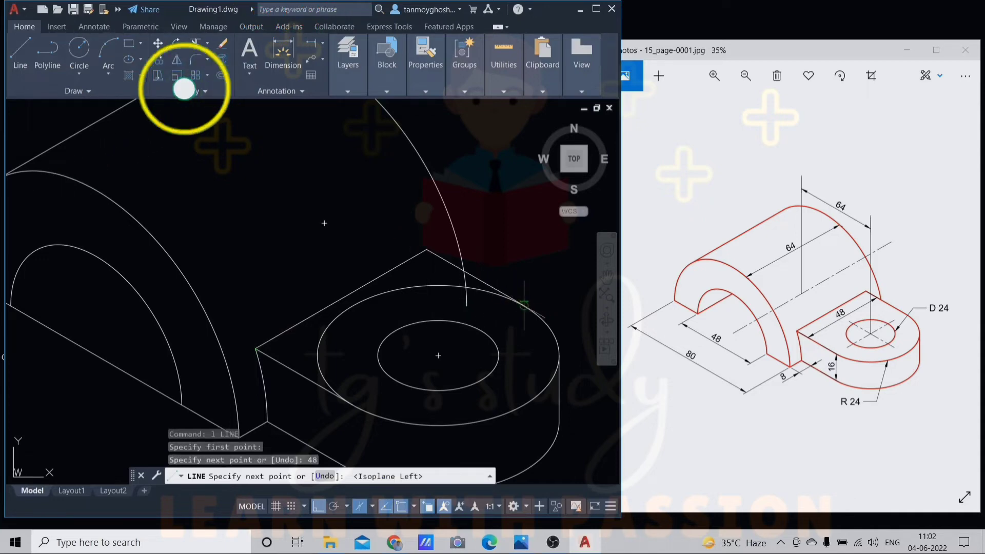
pyautogui.press('Escape')
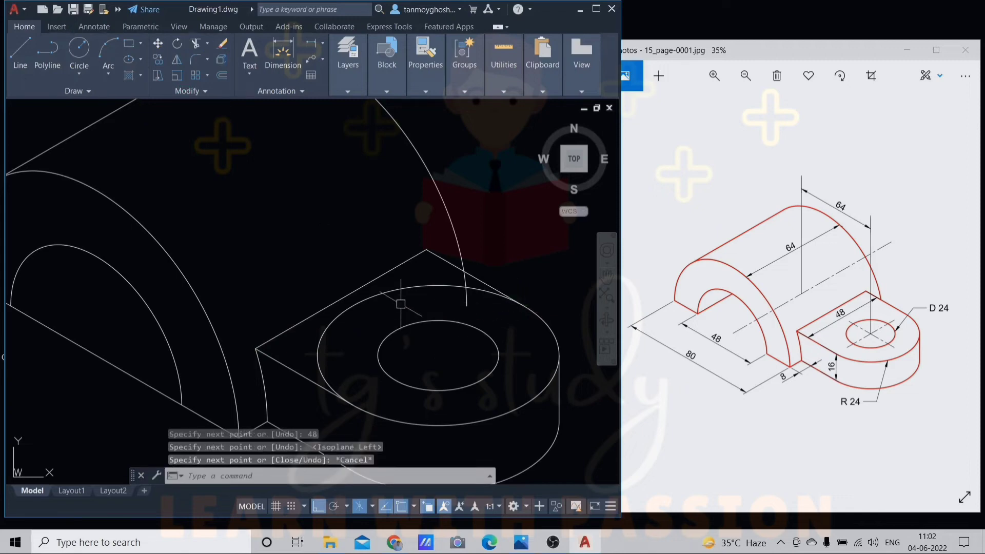
# Trim the lug's inner isocircle arc, the rear body arc below the lug edge, and the base line across the inner arch opening.
pyautogui.press('Return')
pyautogui.click(410, 285)
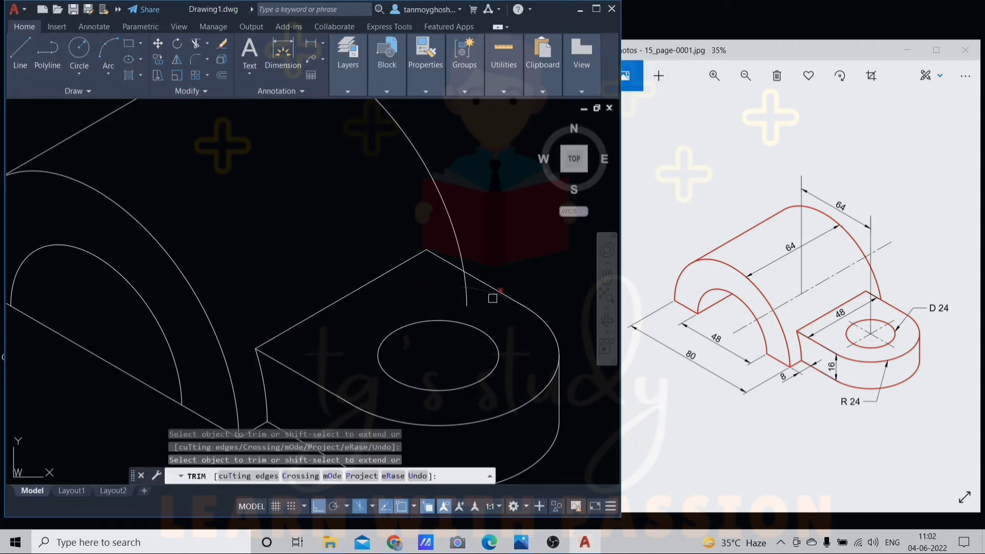
pyautogui.scroll(2, 492, 298)
pyautogui.scroll(-3, 452, 287)
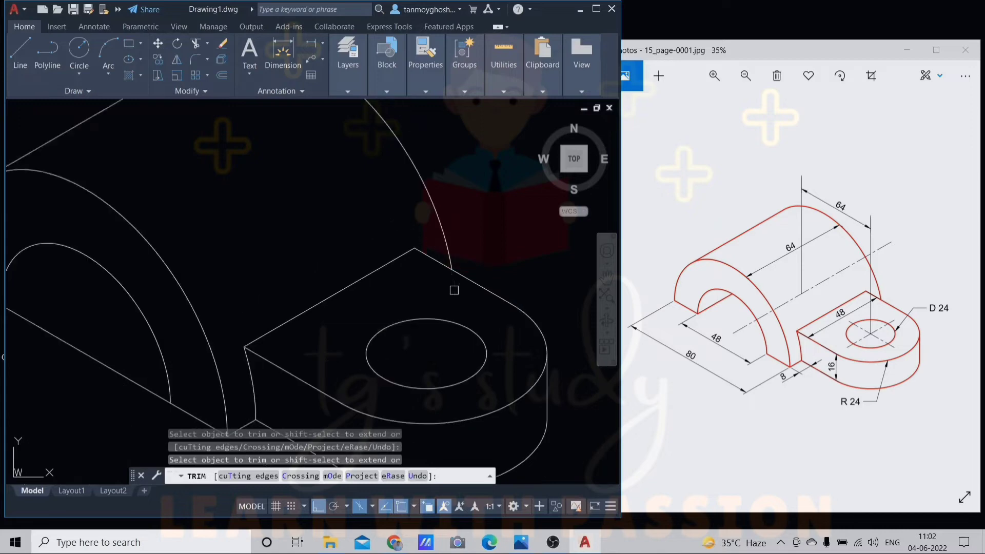
pyautogui.scroll(-1, 538, 292)
pyautogui.moveTo(538, 293); pyautogui.dragTo(480, 303, button='middle')
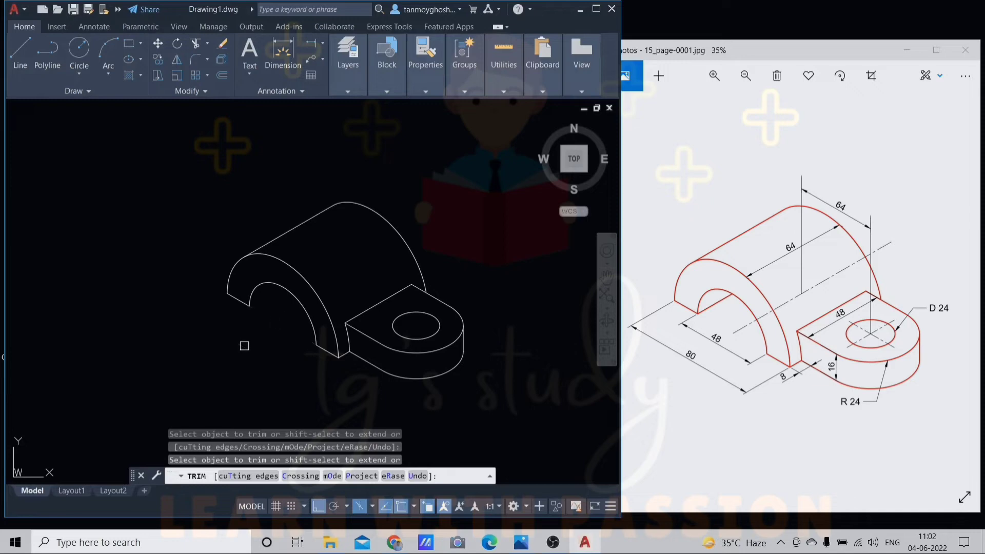
pyautogui.press('Escape')
pyautogui.press('Escape')
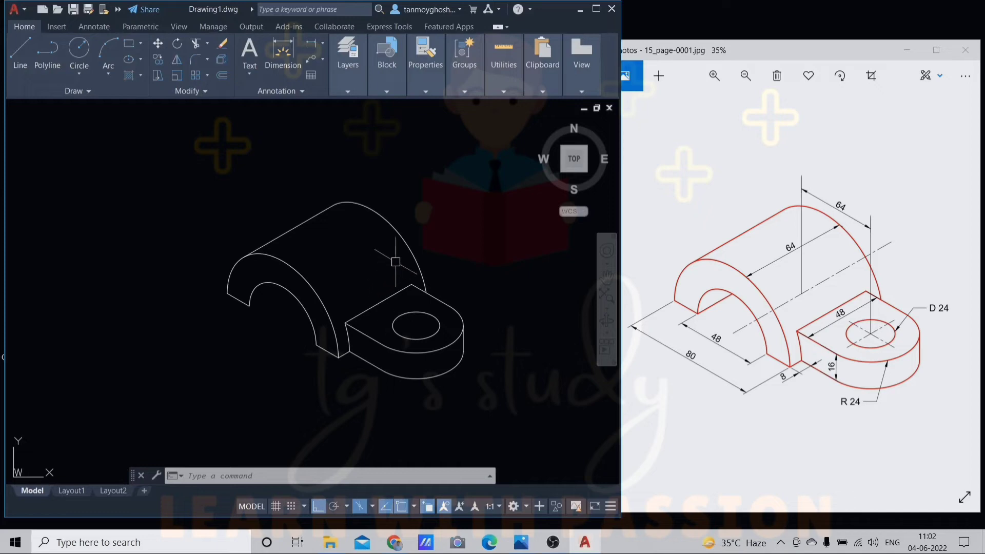
# Maximize the drawing window and set the colour of all the bracket's objects to yellow.
pyautogui.moveTo(402, 242); pyautogui.dragTo(378, 243, button='middle')
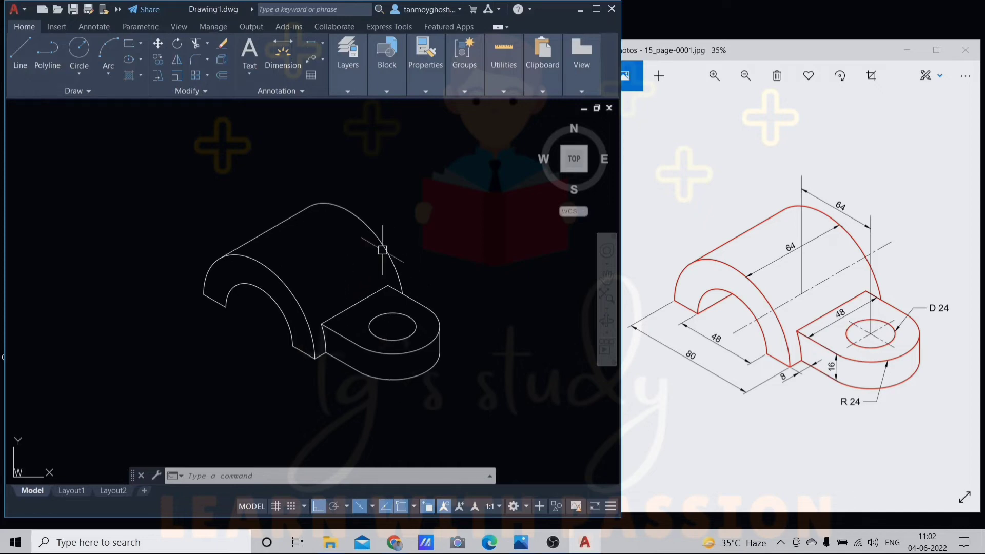
pyautogui.click(596, 9)
pyautogui.click(681, 175)
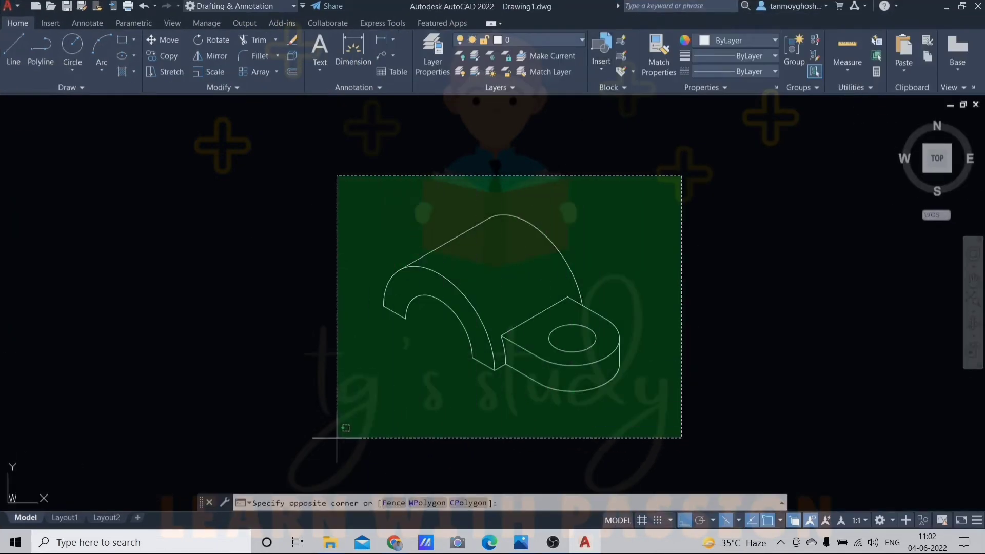
pyautogui.click(337, 437)
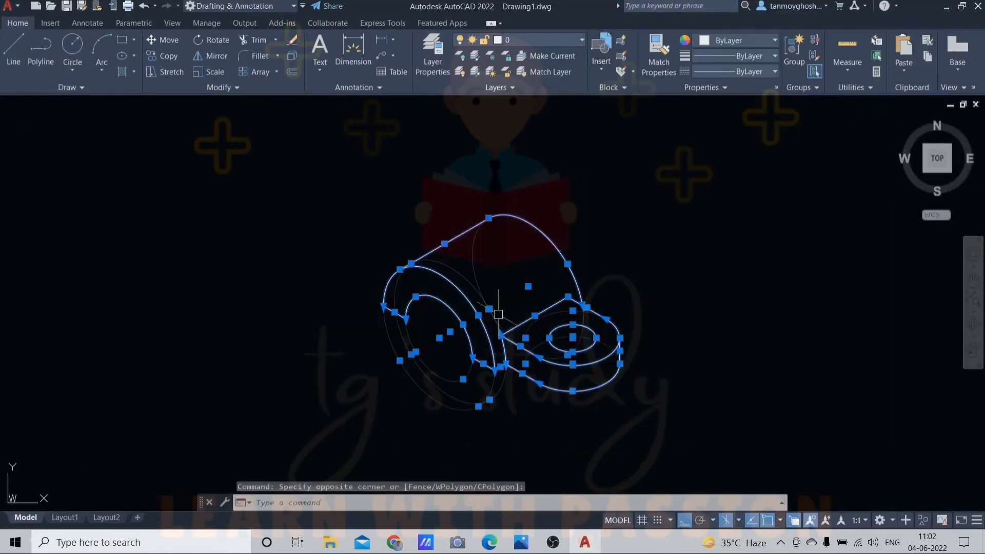
pyautogui.click(758, 41)
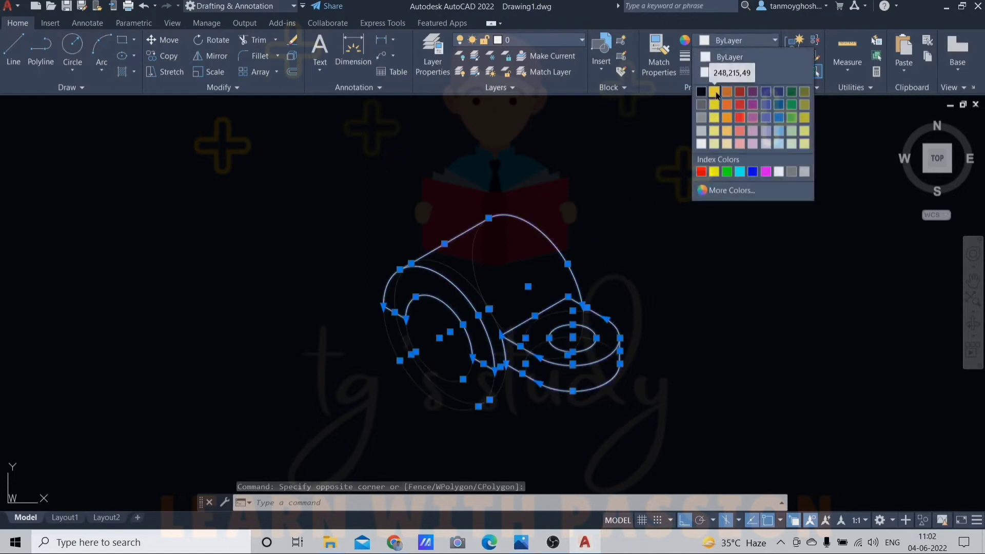
pyautogui.click(714, 119)
pyautogui.press('Escape')
# Draw a centre line on the top isoplane from the hole's centre to just outside its front edge.
pyautogui.moveTo(653, 259); pyautogui.dragTo(617, 271, button='middle')
pyautogui.press('Return')
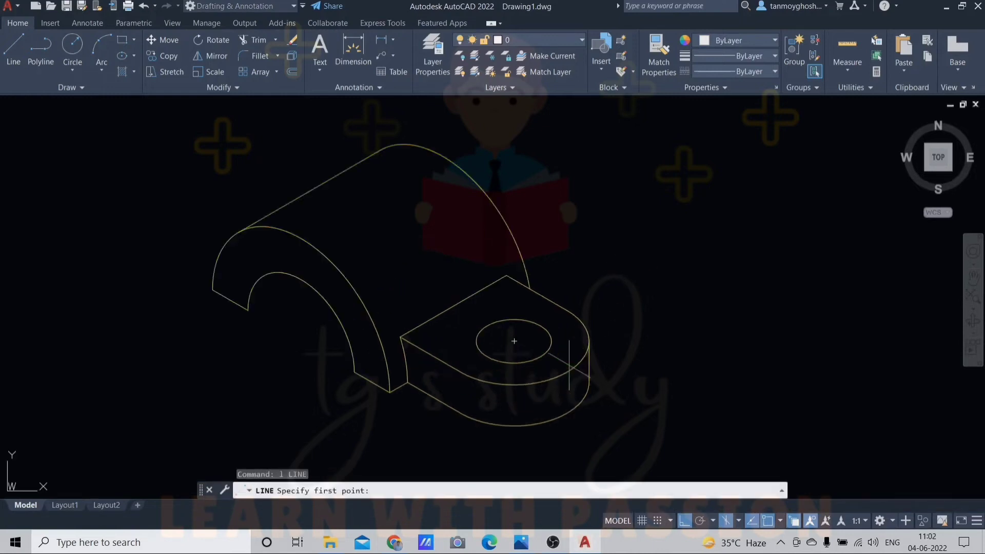
pyautogui.scroll(4, 569, 359)
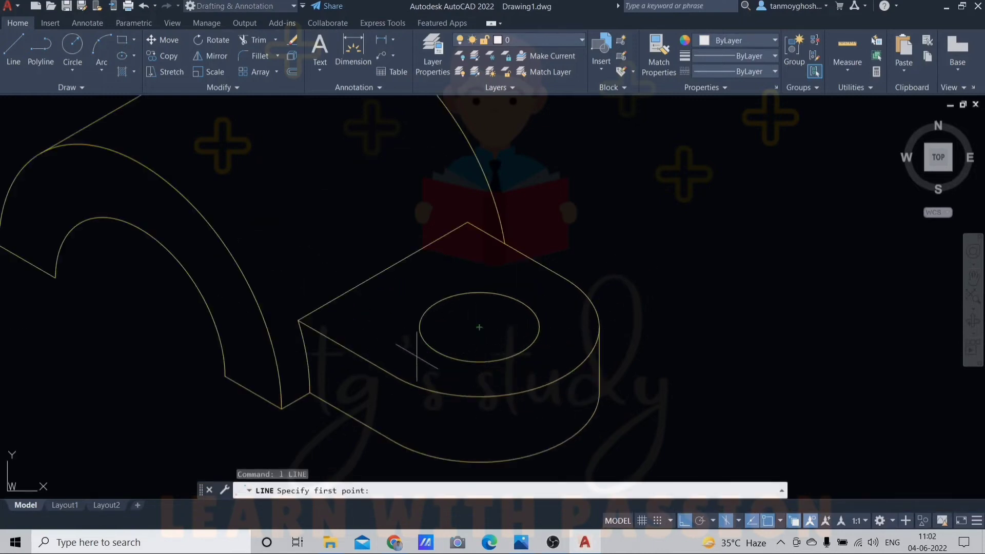
pyautogui.press('F5')
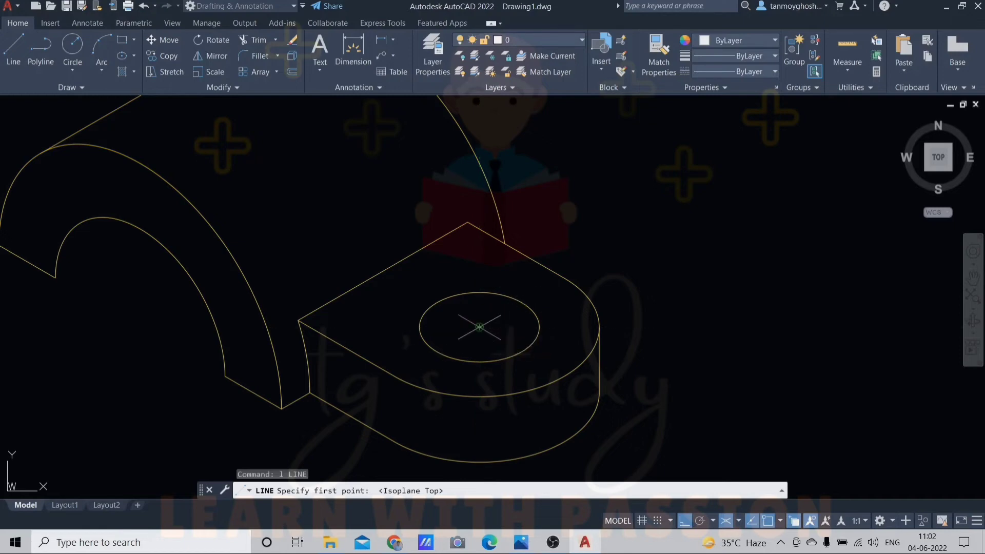
pyautogui.click(479, 327)
pyautogui.click(411, 366)
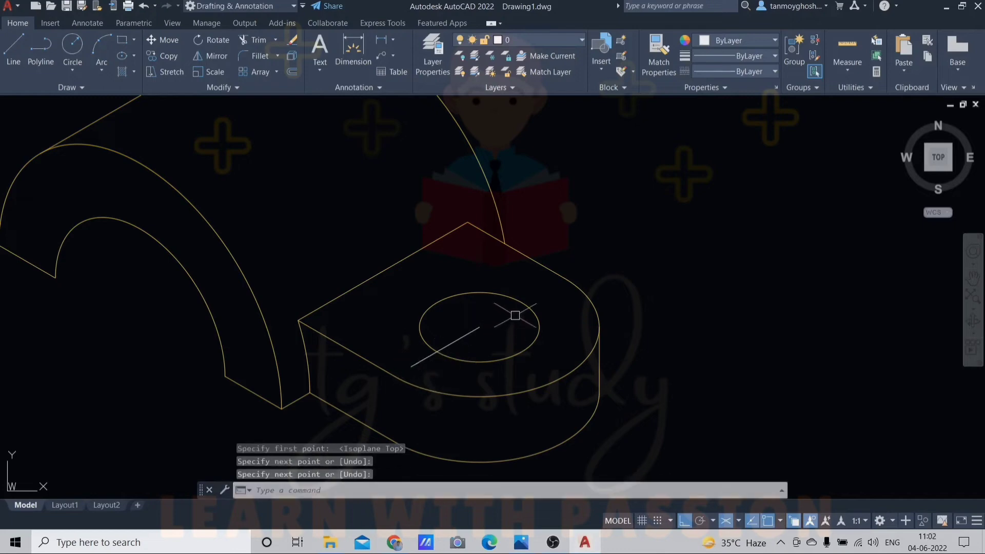
# Draw the rear half of the hole's centre line, about 19 units at 30° from the hole's centre past its rear edge.
pyautogui.press('Return')
pyautogui.press('Return')
pyautogui.click(479, 327)
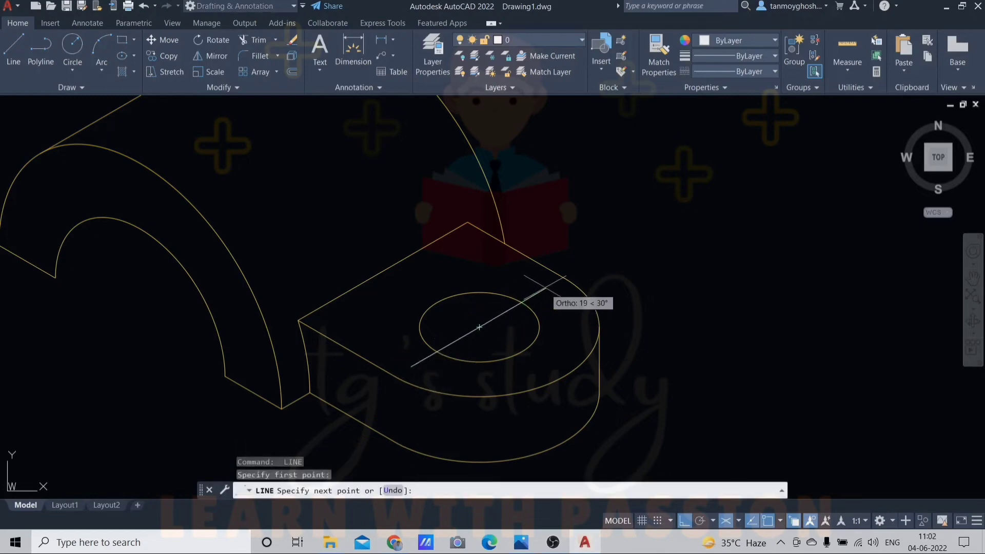
pyautogui.click(547, 289)
pyautogui.press('Return')
# Draw the crossing centre line in two halves from the hole's centre, each extending just outside the hole's edge.
pyautogui.press('Return')
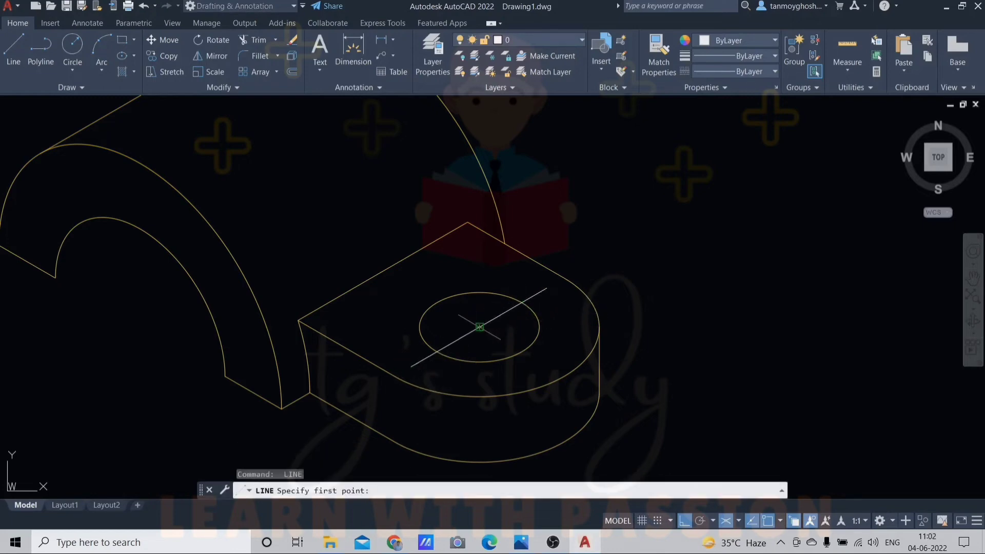
pyautogui.click(479, 327)
pyautogui.click(404, 284)
pyautogui.press('Return')
pyautogui.press('Return')
pyautogui.click(479, 327)
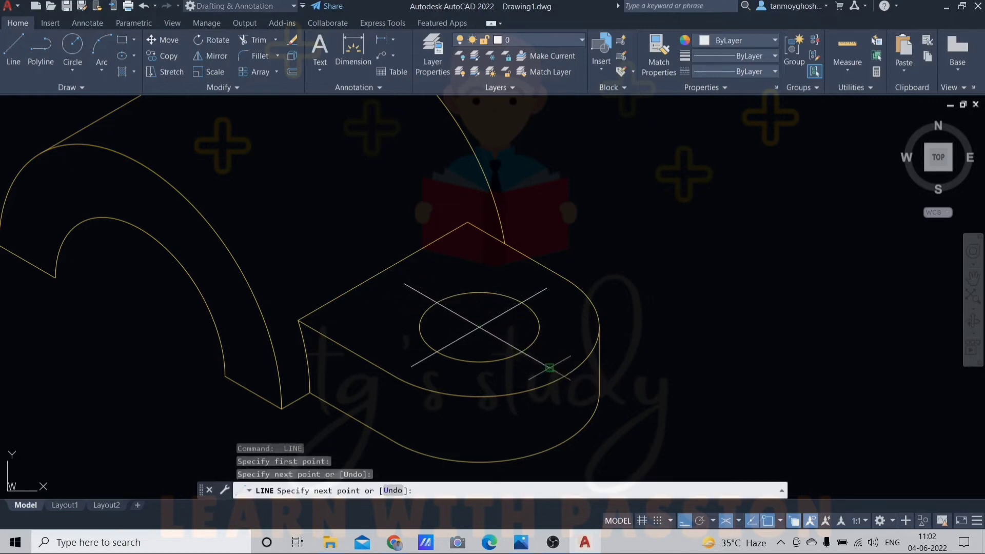
pyautogui.press('Escape')
# Draw the half-cylinder's axis line from the front arch's centre along the body to beyond its rear arc.
pyautogui.scroll(-2, 488, 306)
pyautogui.press('Return')
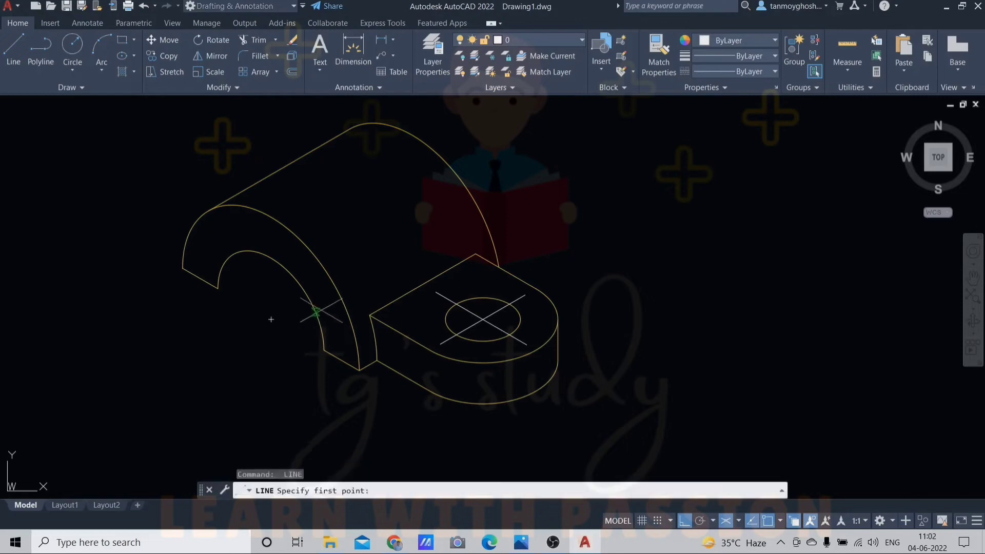
pyautogui.click(272, 319)
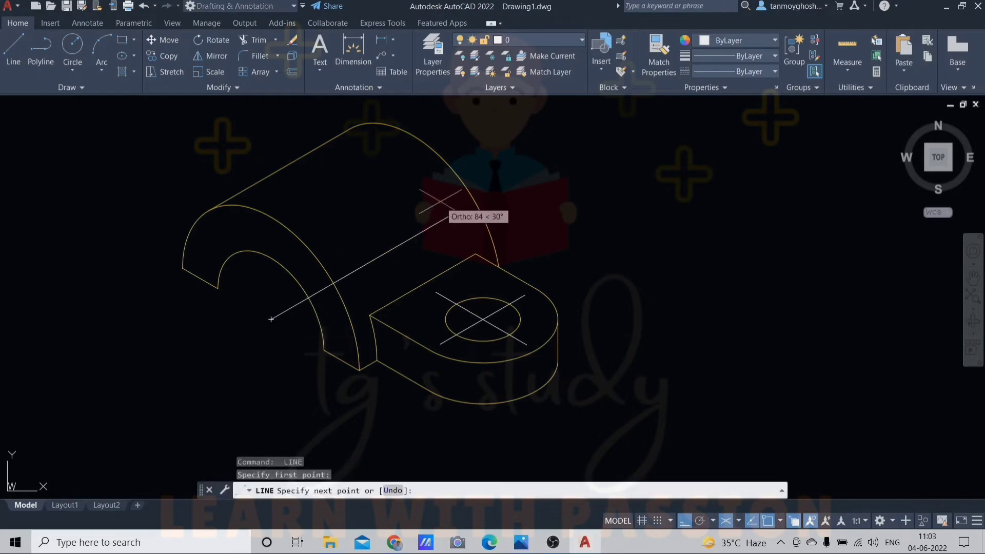
pyautogui.press('Escape')
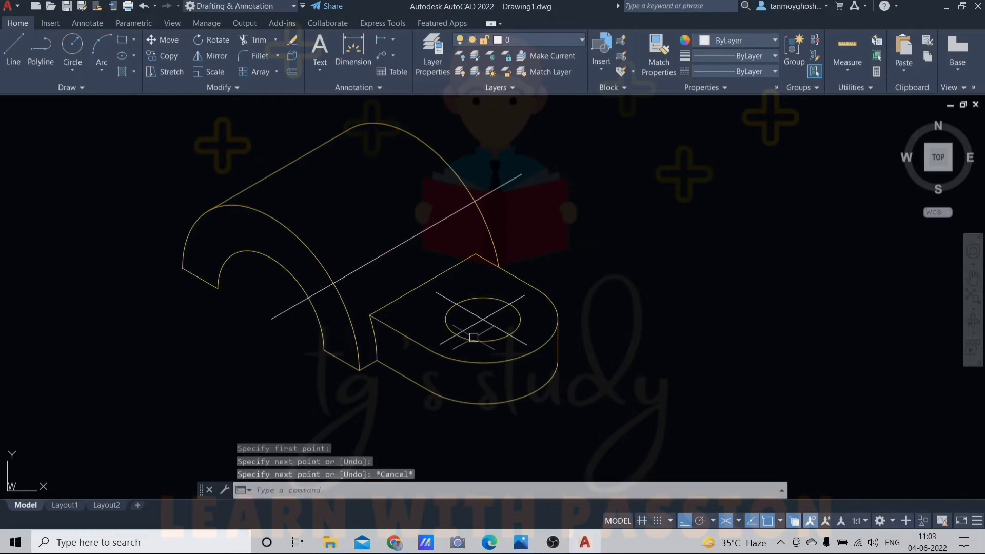
# Join the two halves of each centre line through the lug's hole into single lines.
pyautogui.scroll(4, 475, 338)
pyautogui.scroll(-4, 491, 313)
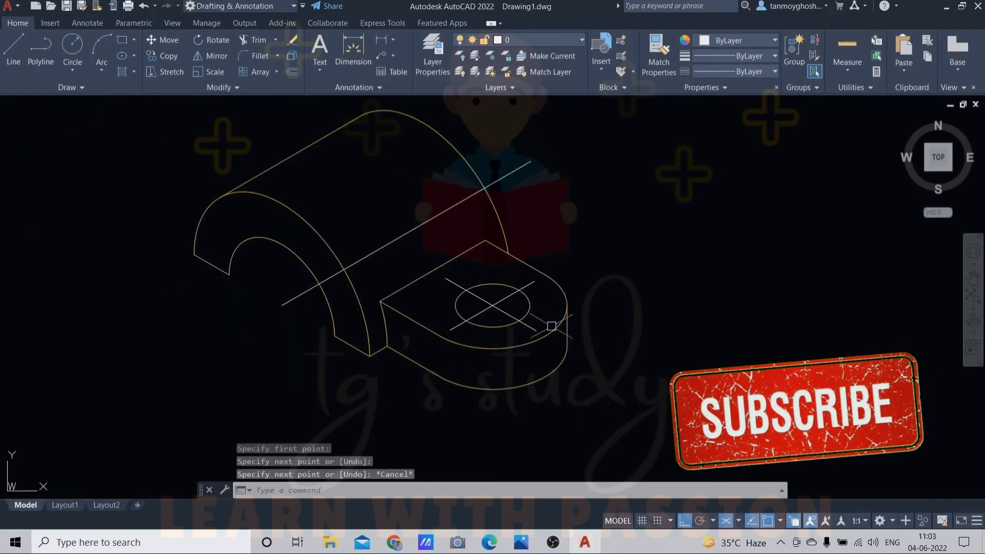
pyautogui.write('j')
pyautogui.press('Return')
pyautogui.click(488, 302)
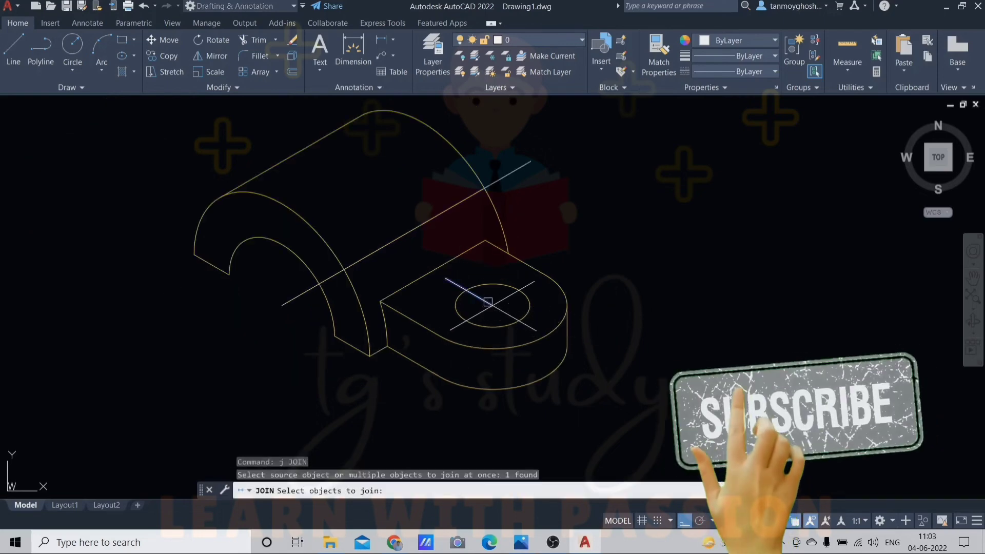
pyautogui.click(503, 311)
pyautogui.press('Return')
pyautogui.press('Return')
pyautogui.click(510, 297)
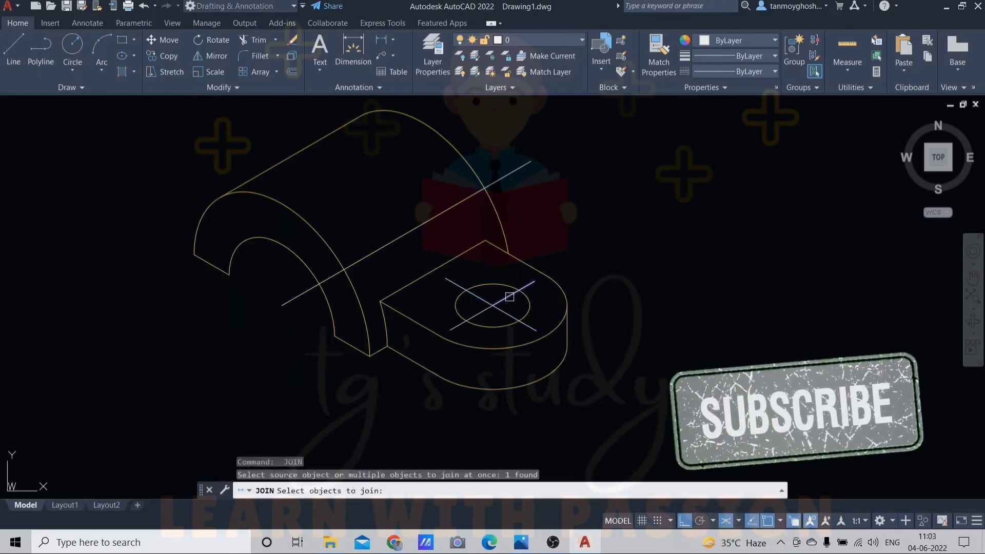
pyautogui.click(476, 317)
pyautogui.press('Return')
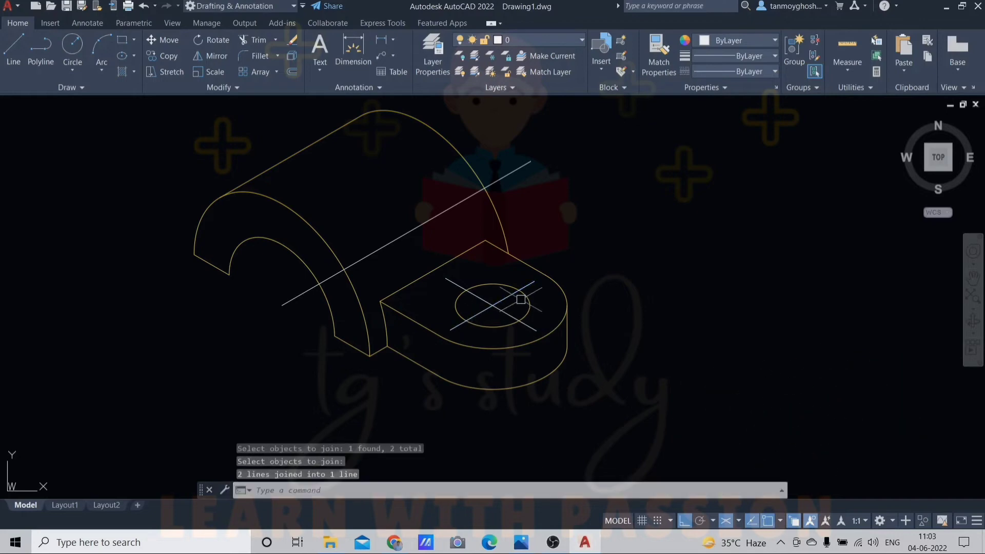
# Load the CENTER2 linetype from acadiso.lin into the drawing.
pyautogui.moveTo(576, 268); pyautogui.dragTo(588, 306, button='middle')
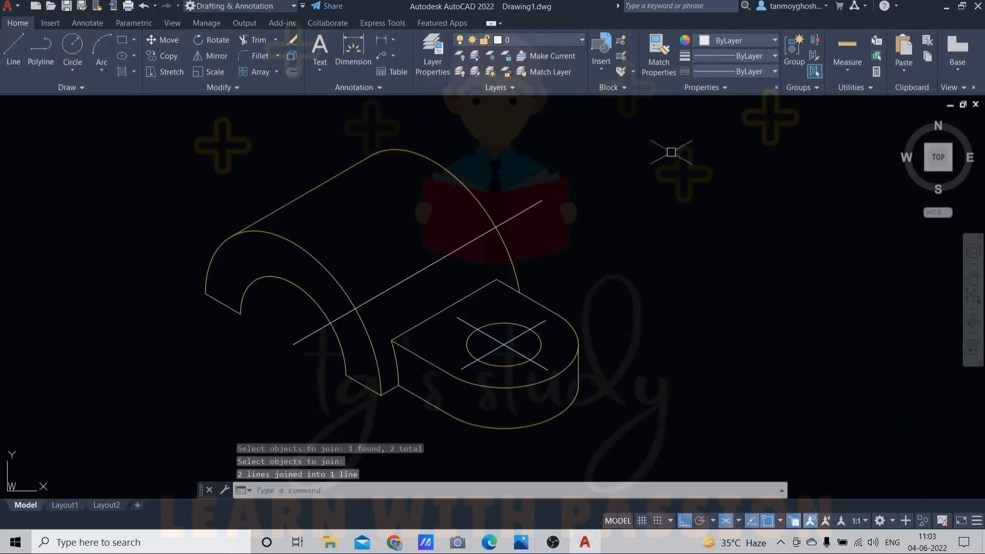
pyautogui.click(749, 72)
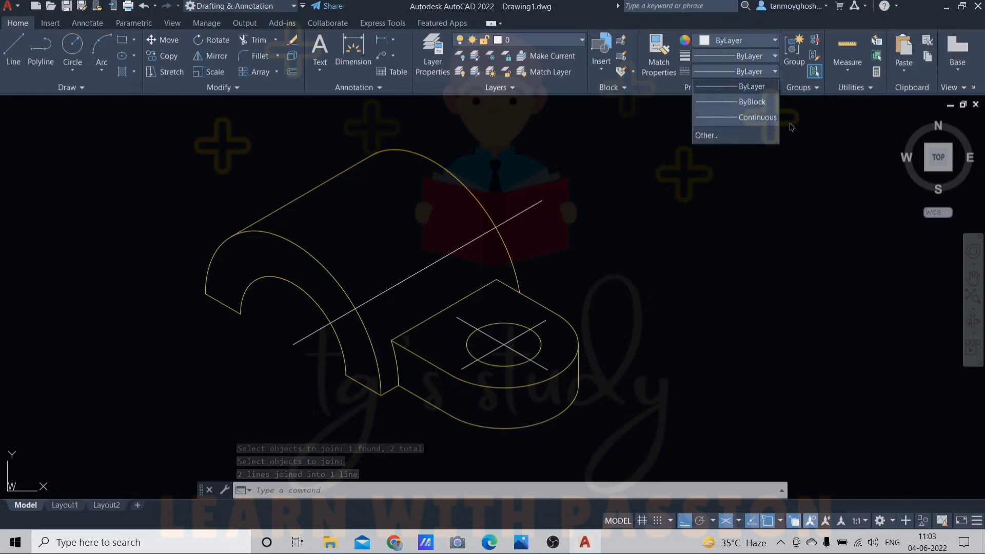
pyautogui.click(715, 136)
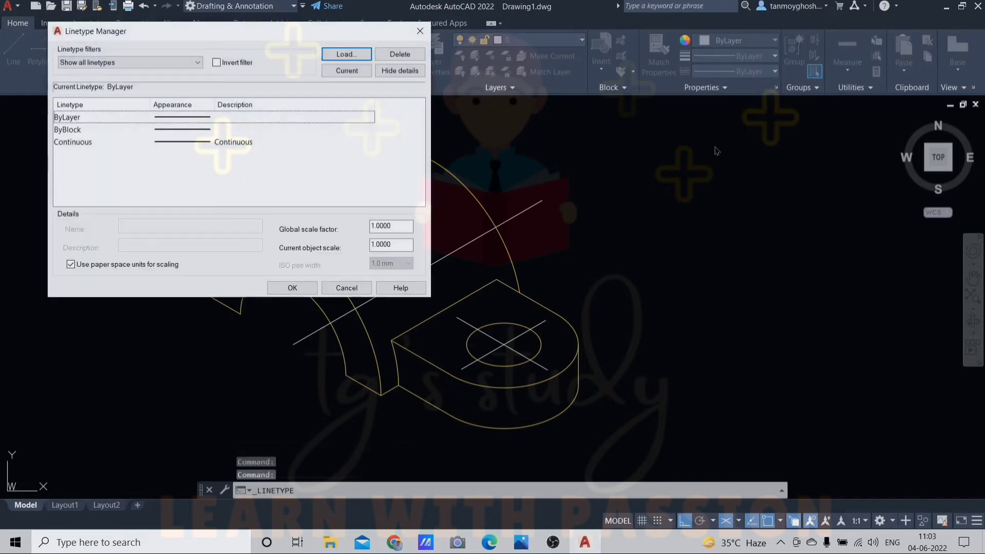
pyautogui.click(353, 57)
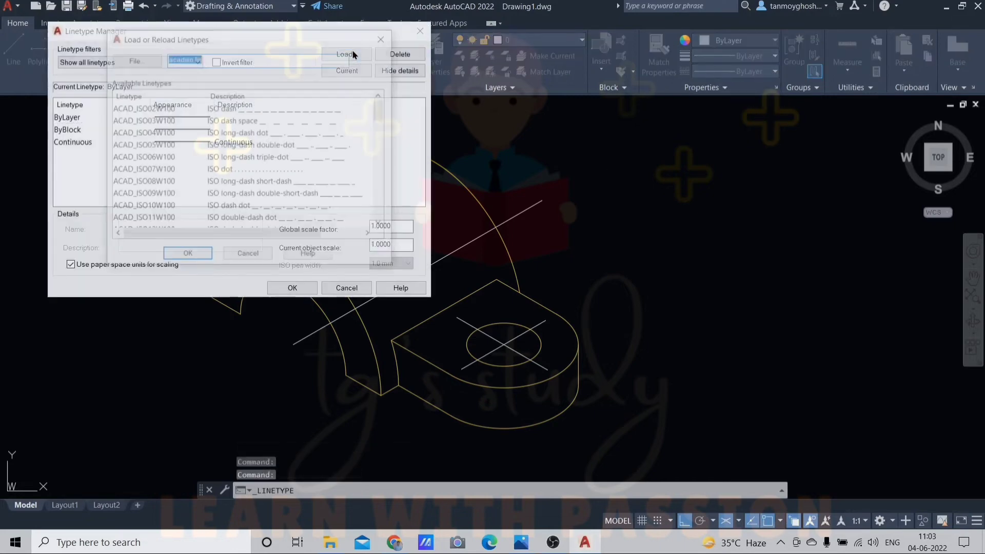
pyautogui.click(381, 128)
pyautogui.scroll(-3, 260, 177)
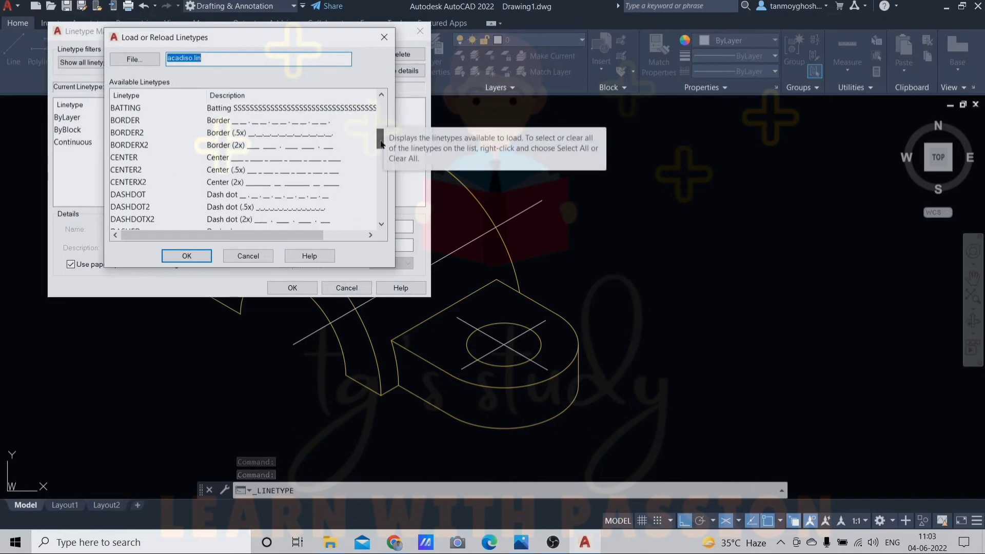
pyautogui.click(253, 159)
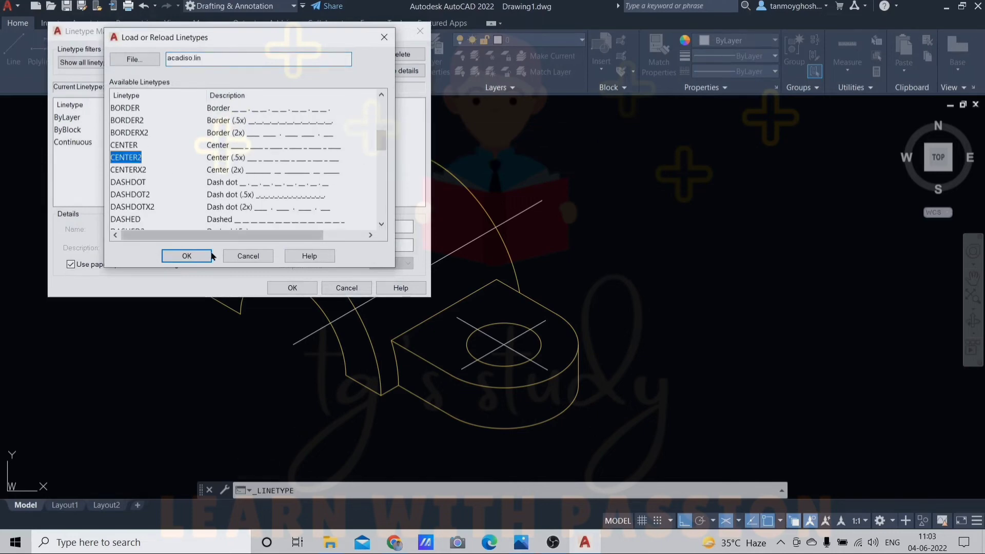
pyautogui.click(186, 256)
pyautogui.click(295, 286)
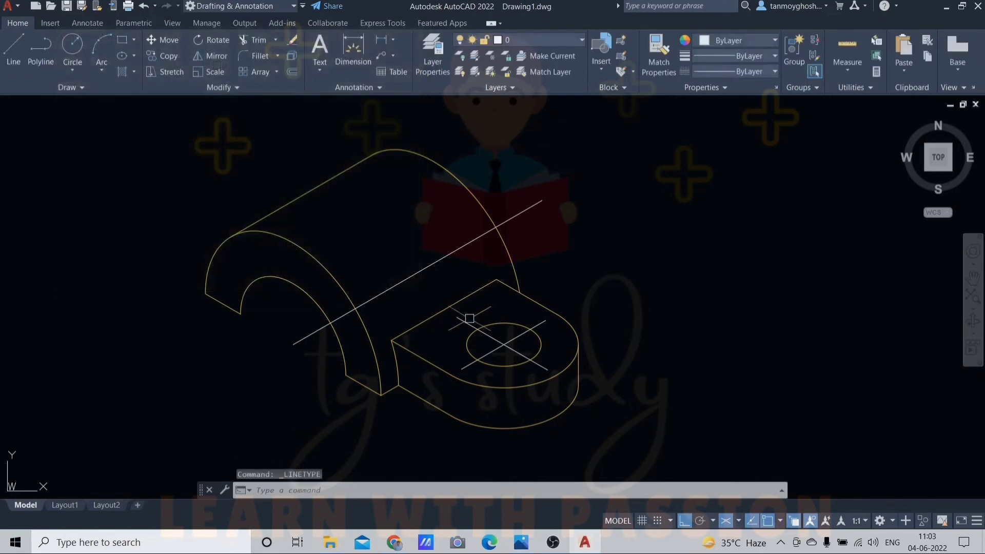
# Assign the CENTER2 linetype to the hole's two crossing centre lines and the half-cylinder's axis line.
pyautogui.click(505, 339)
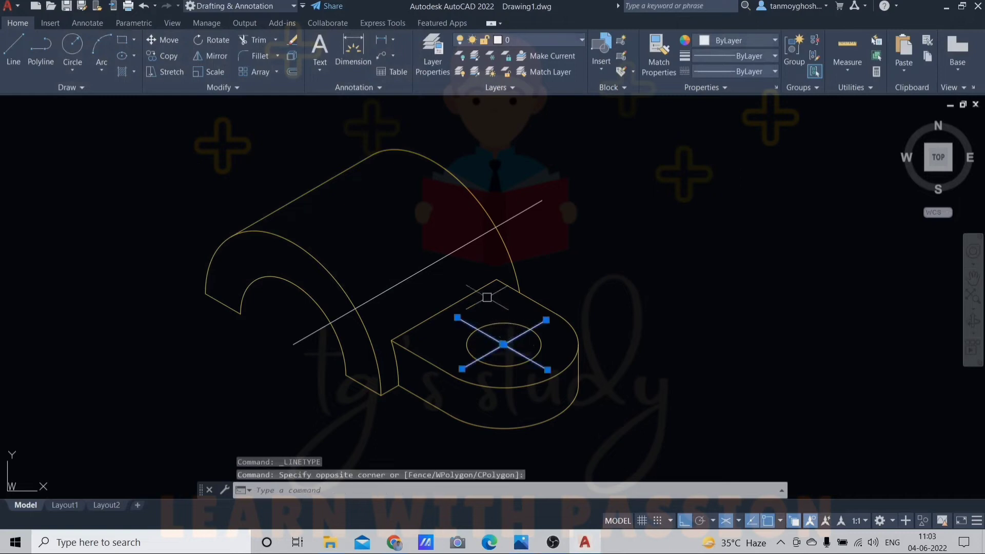
pyautogui.click(465, 246)
pyautogui.click(749, 71)
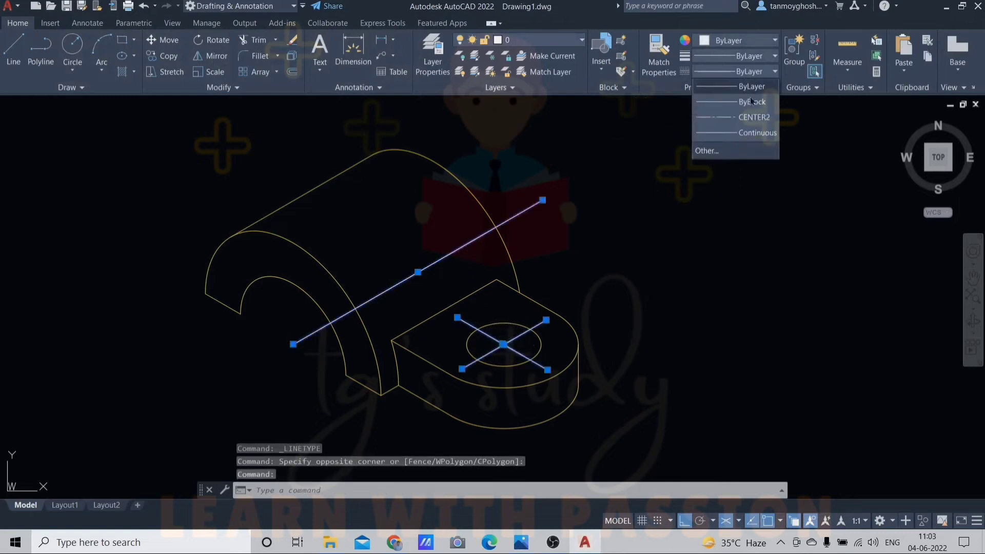
pyautogui.click(747, 115)
pyautogui.press('Escape')
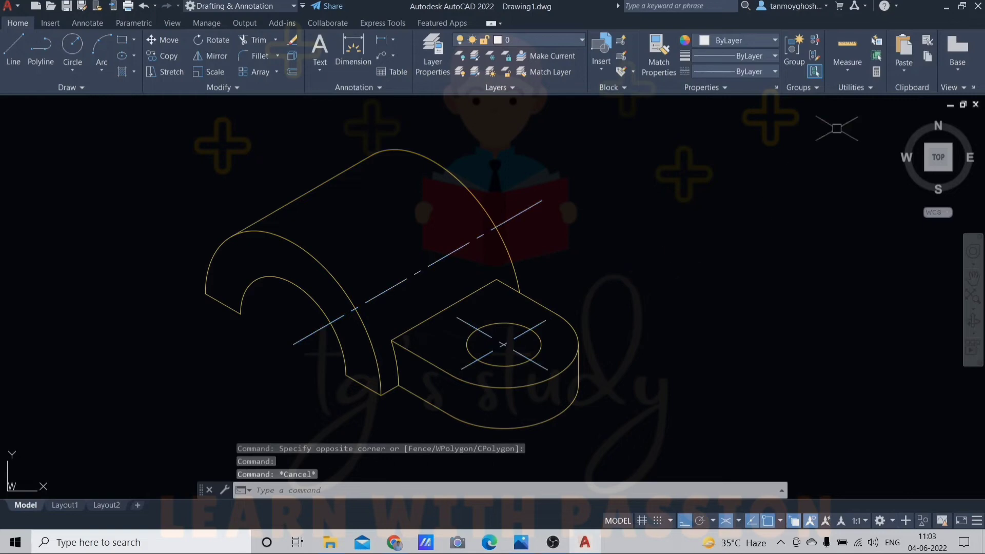
# Restore the window beside the reference image and copy the body's upper tangent edge from its front end to the inner arch's far base corner.
pyautogui.click(962, 8)
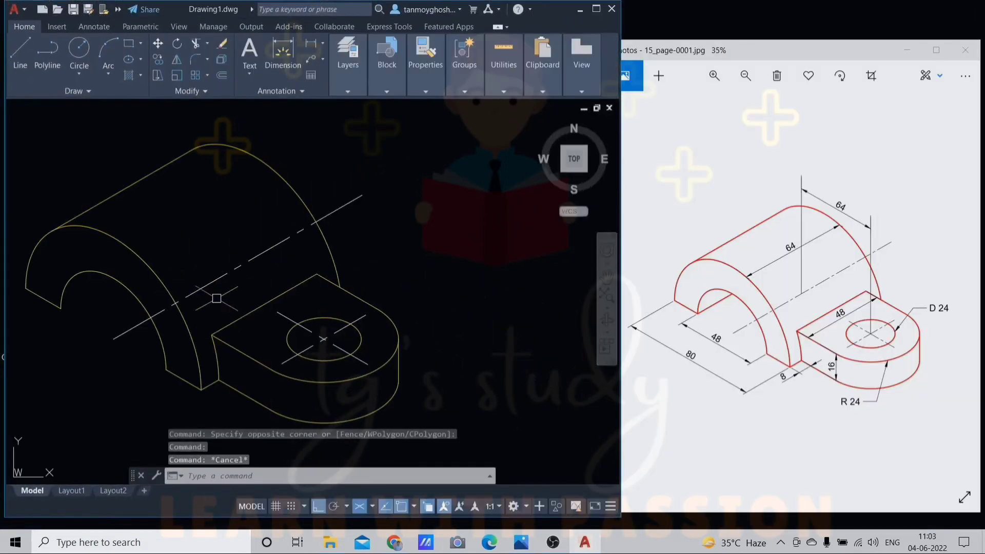
pyautogui.moveTo(215, 292); pyautogui.dragTo(303, 278, button='middle')
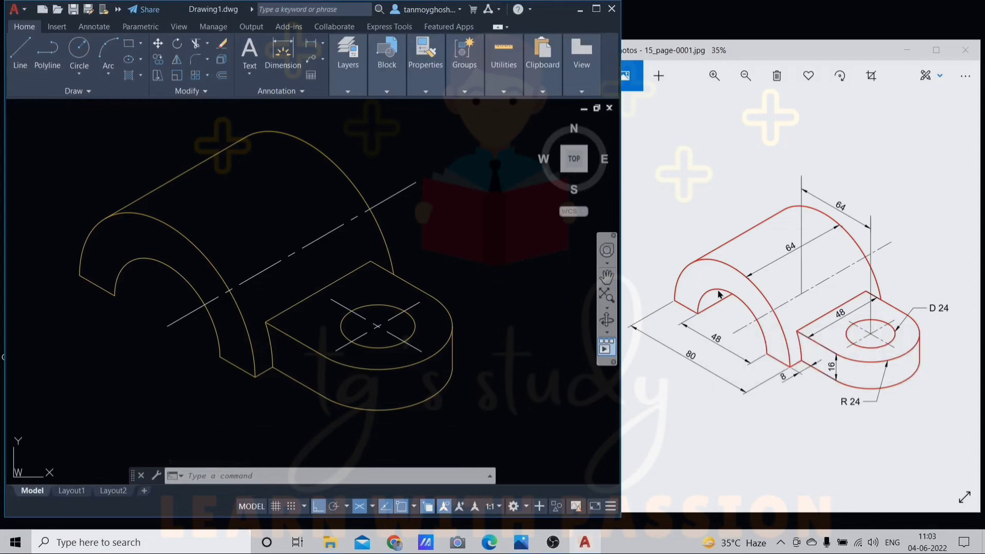
pyautogui.moveTo(268, 295); pyautogui.dragTo(337, 332, button='middle')
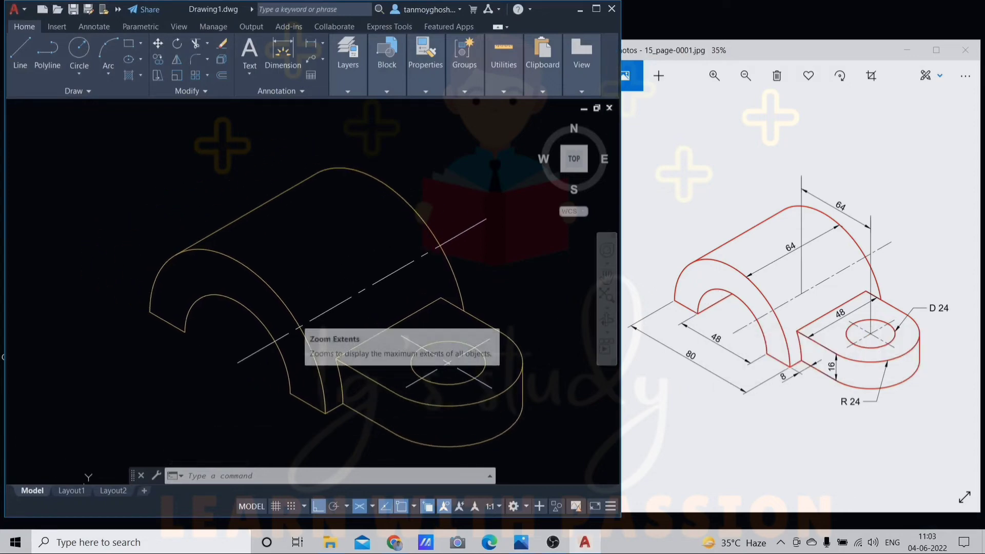
pyautogui.click(275, 197)
pyautogui.write('co')
pyautogui.press('Return')
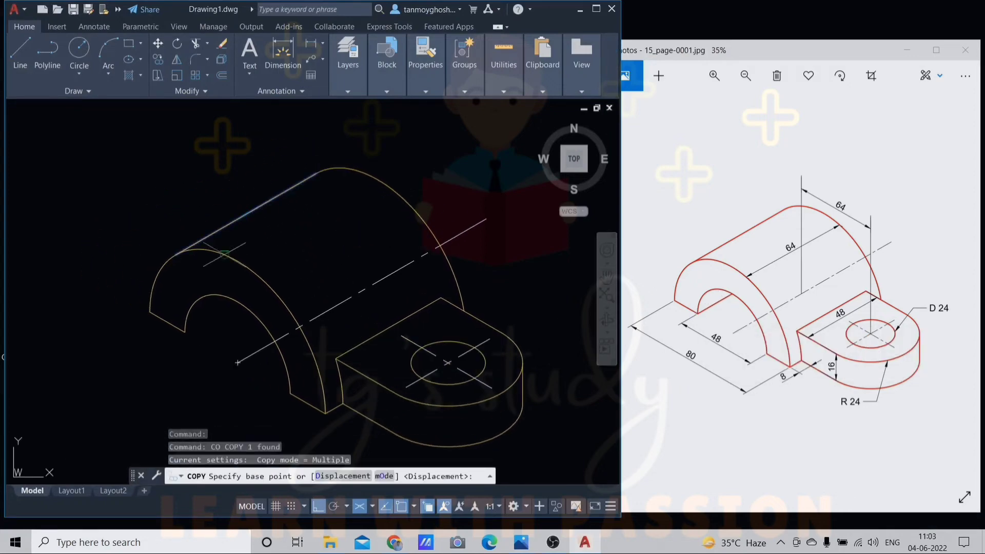
pyautogui.click(176, 254)
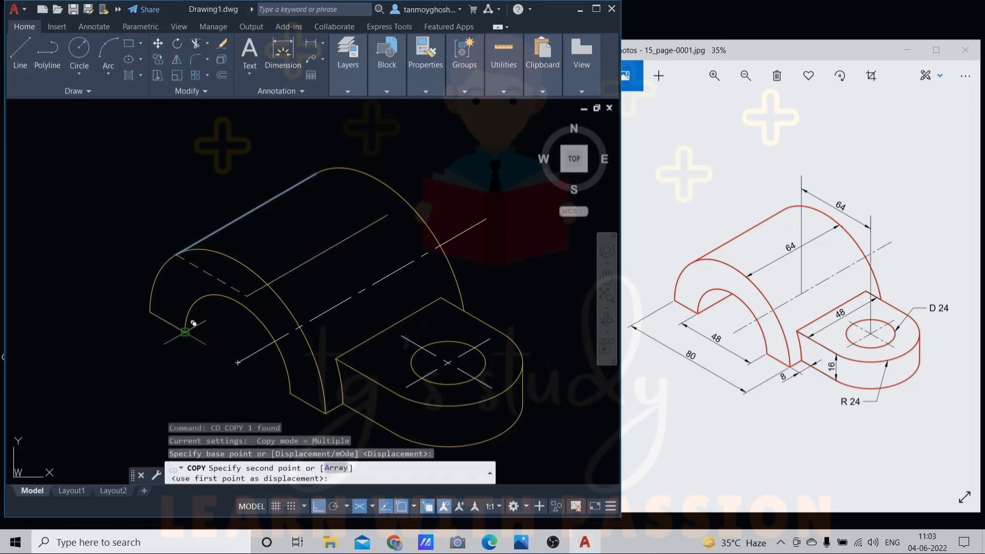
pyautogui.click(185, 331)
pyautogui.press('Escape')
# Trim the copied edge beyond the inner arch so only its part within the opening remains.
pyautogui.write('tr')
pyautogui.press('Return')
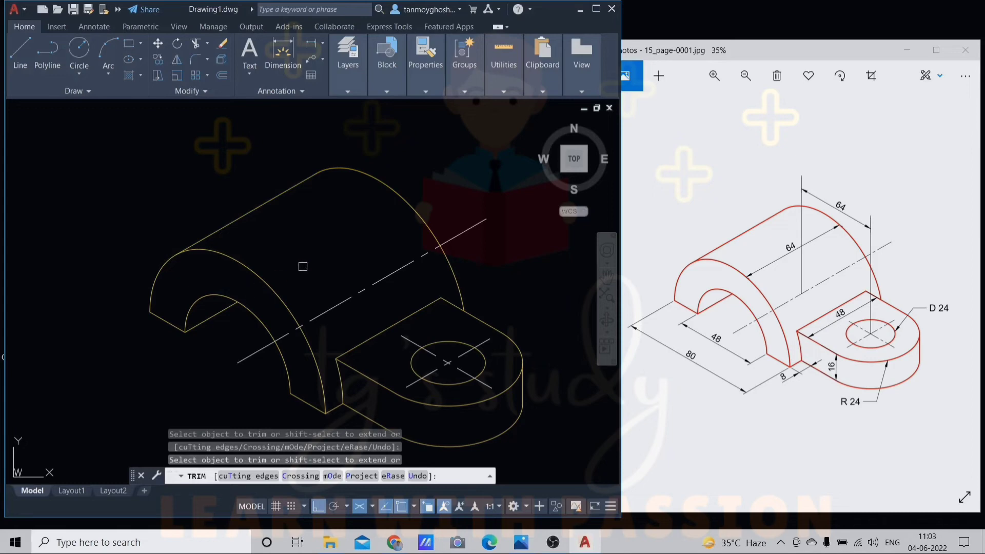
pyautogui.press('Escape')
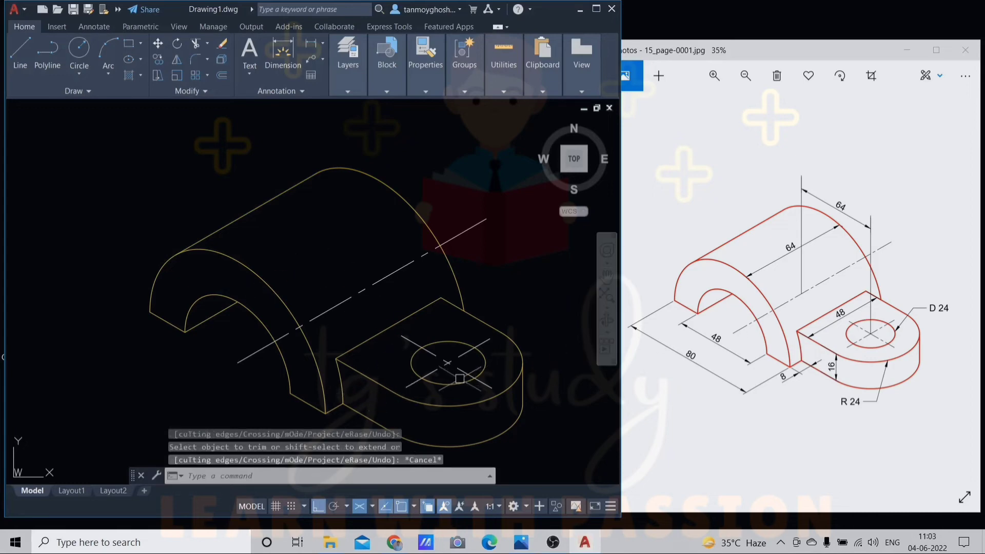
# Add an aligned dimension across the inner arch's base opening, placed in front of the arch.
pyautogui.moveTo(460, 379); pyautogui.dragTo(469, 314, button='middle')
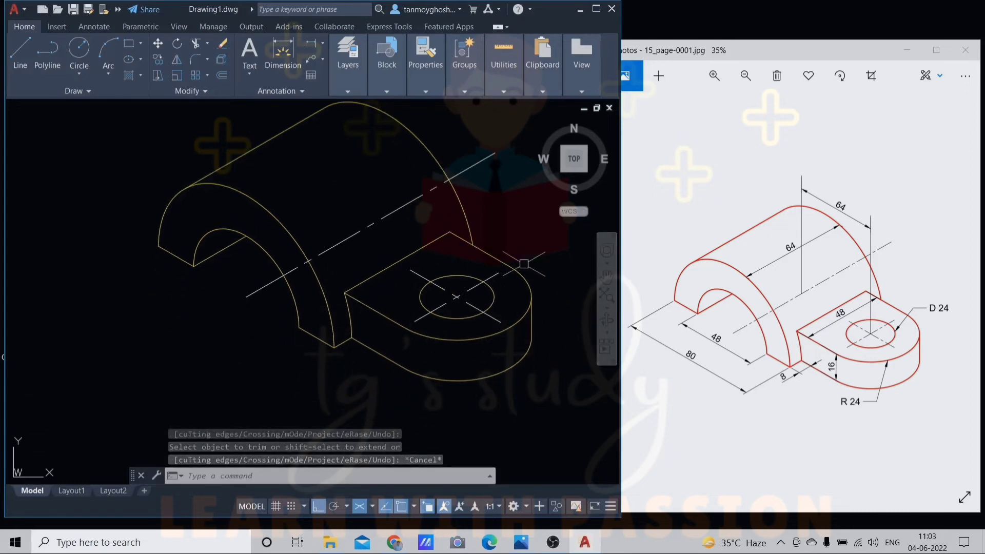
pyautogui.moveTo(523, 263); pyautogui.dragTo(514, 313, button='middle')
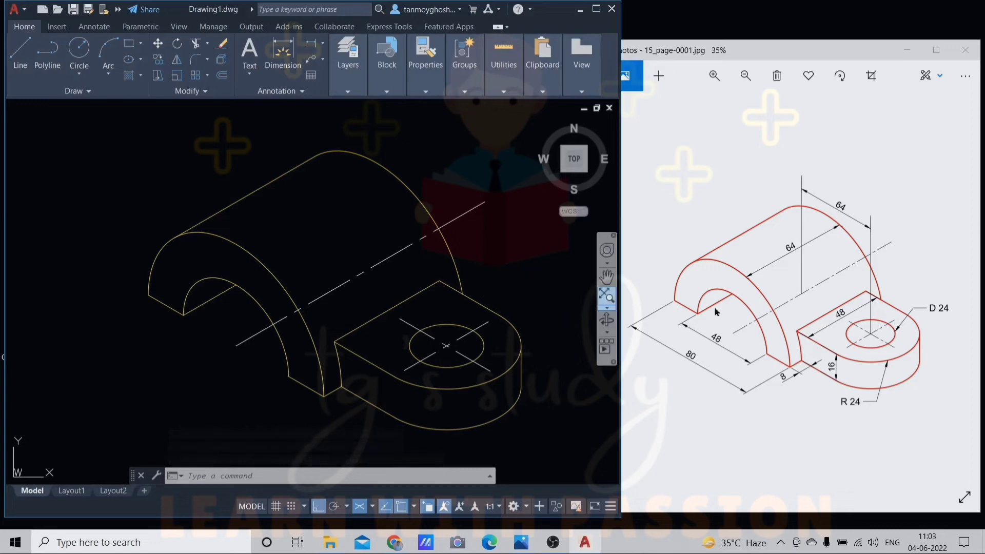
pyautogui.moveTo(528, 323); pyautogui.dragTo(516, 315, button='middle')
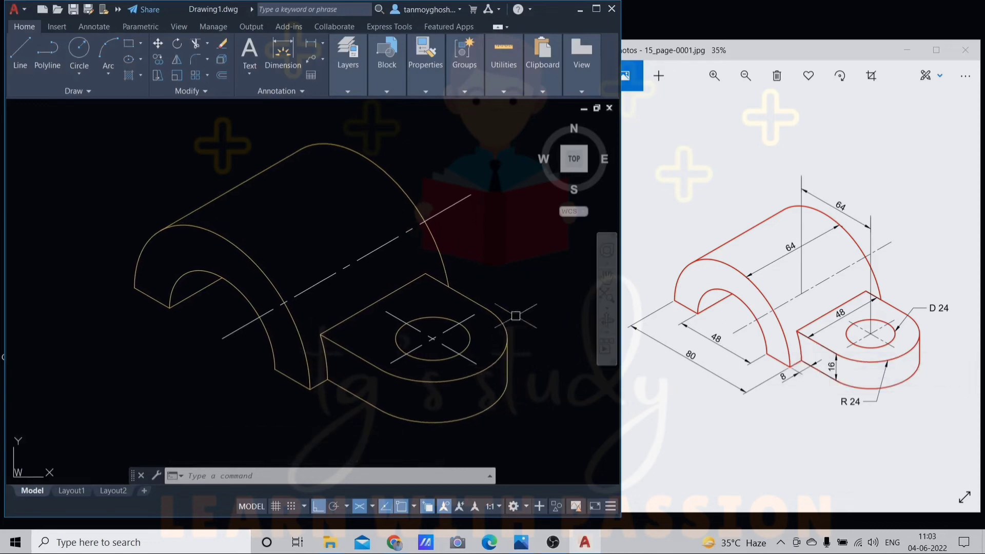
pyautogui.press('Escape')
pyautogui.press('Escape')
pyautogui.write('dal')
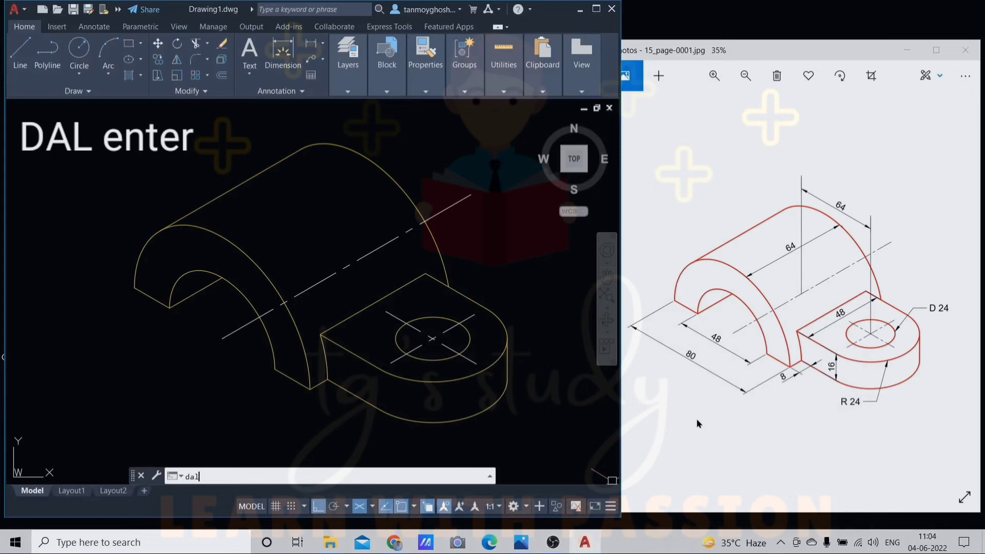
pyautogui.press('Return')
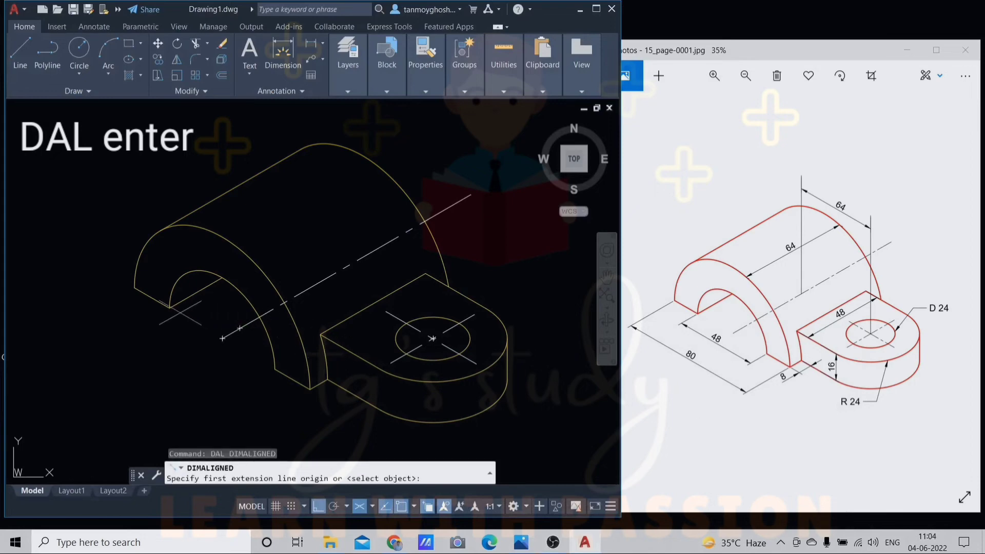
pyautogui.click(169, 308)
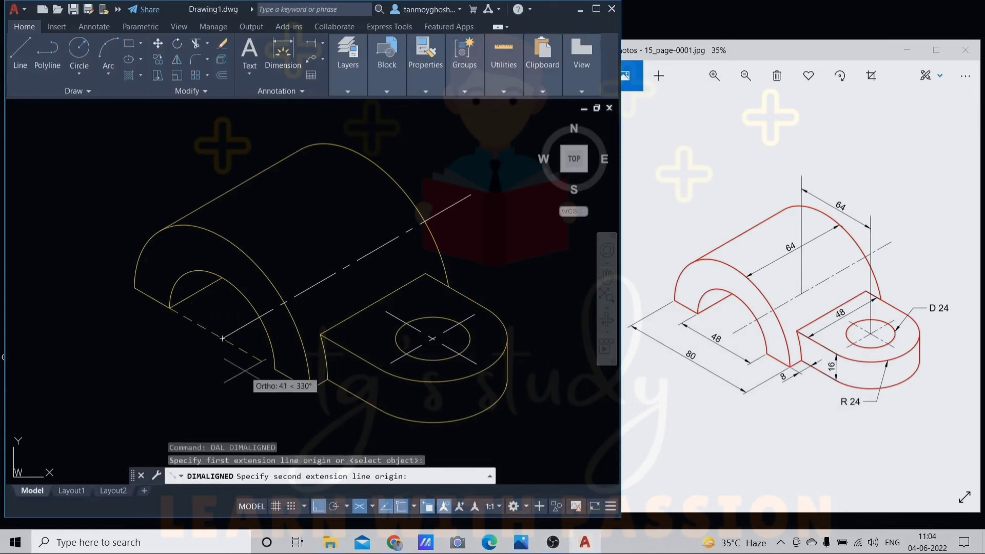
pyautogui.click(275, 369)
pyautogui.click(248, 384)
# Add an aligned dimension across the half-cylinder's outer base corners, placed outside the inner arch dimension.
pyautogui.press('Return')
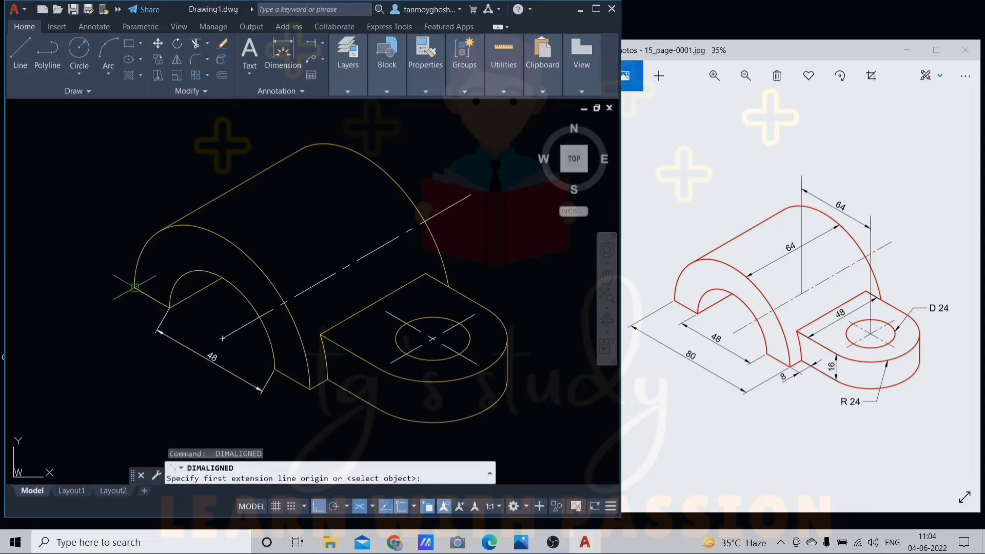
pyautogui.click(134, 287)
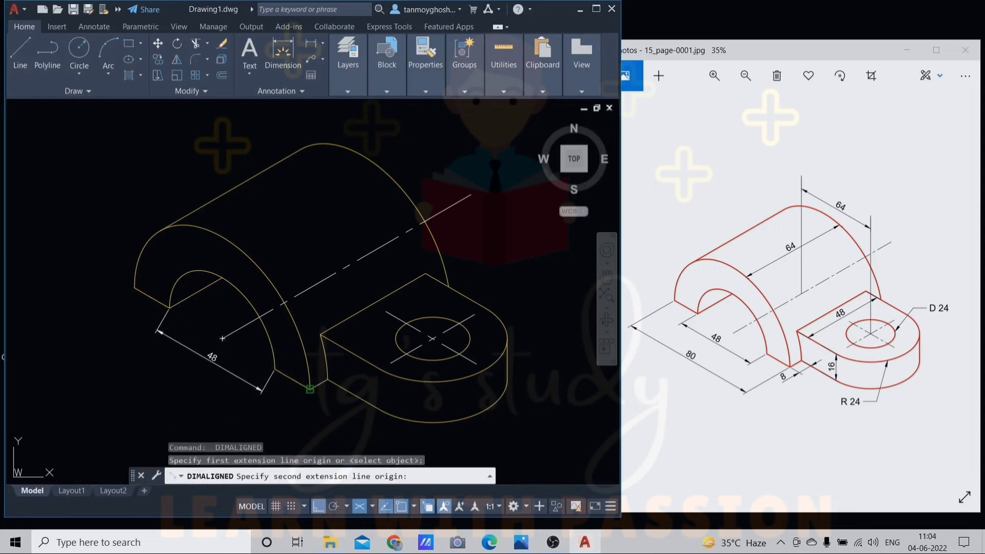
pyautogui.click(310, 389)
pyautogui.click(215, 419)
pyautogui.moveTo(229, 395); pyautogui.dragTo(244, 381, button='middle')
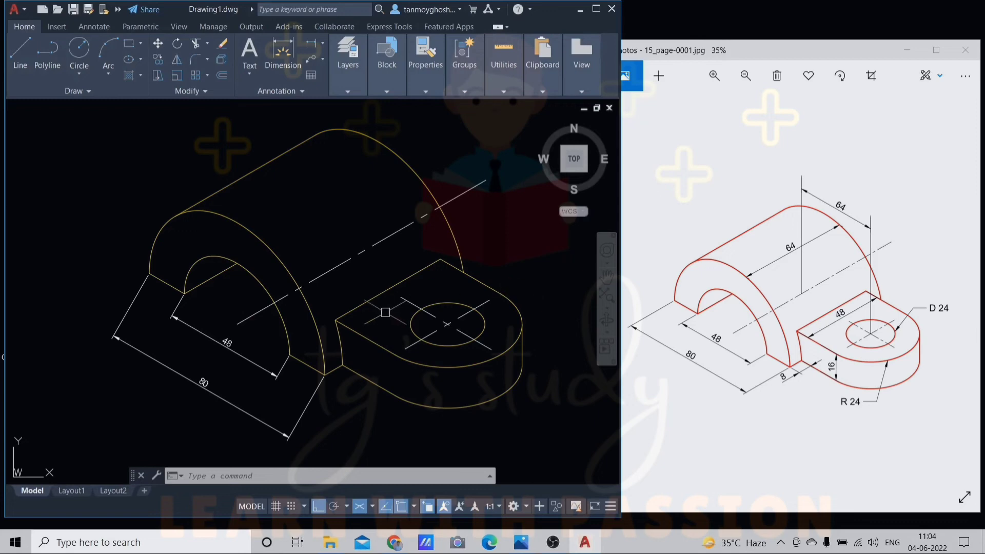
# Modify the ISO-25 dimension style to use a larger overall scale for dimension features.
pyautogui.write('d')
pyautogui.press('Return')
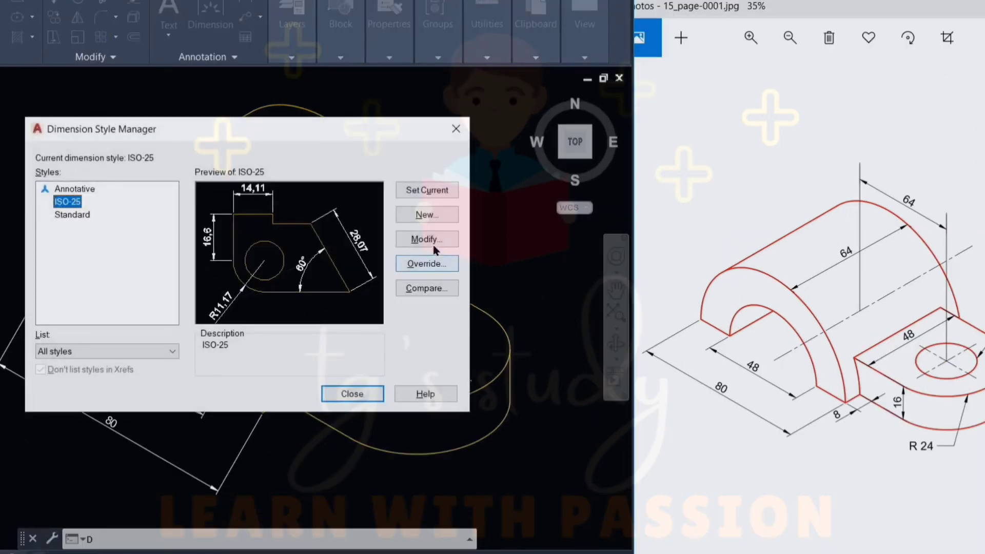
pyautogui.click(434, 247)
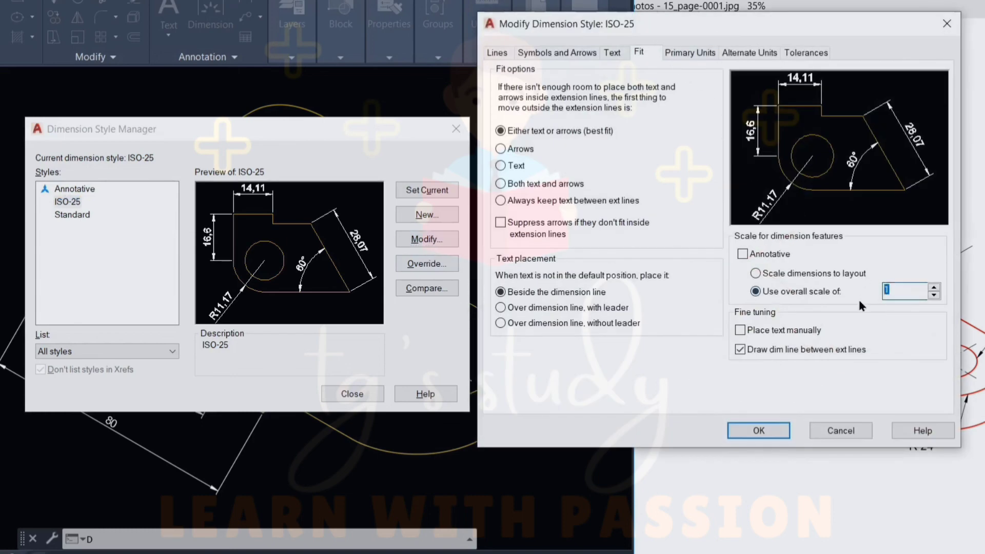
pyautogui.click(759, 430)
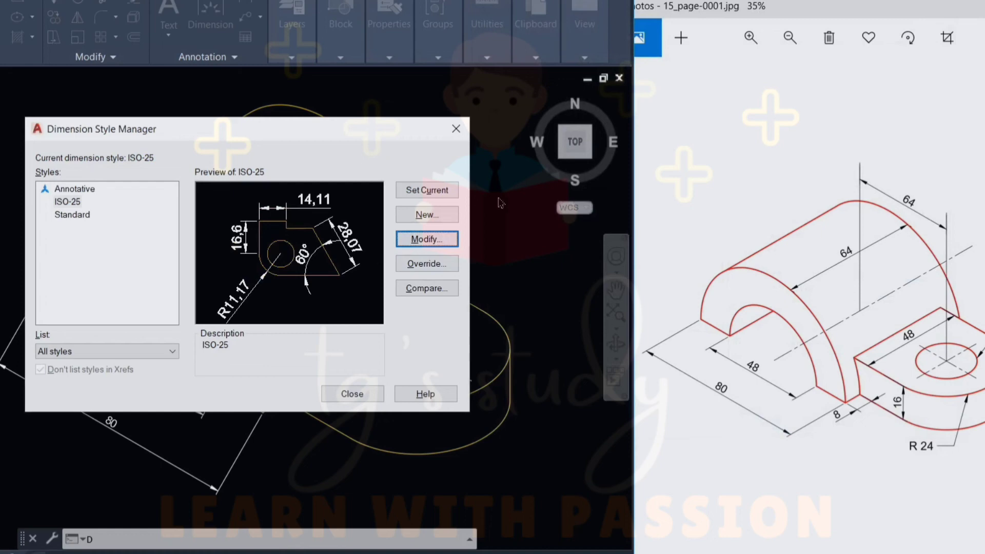
pyautogui.click(364, 393)
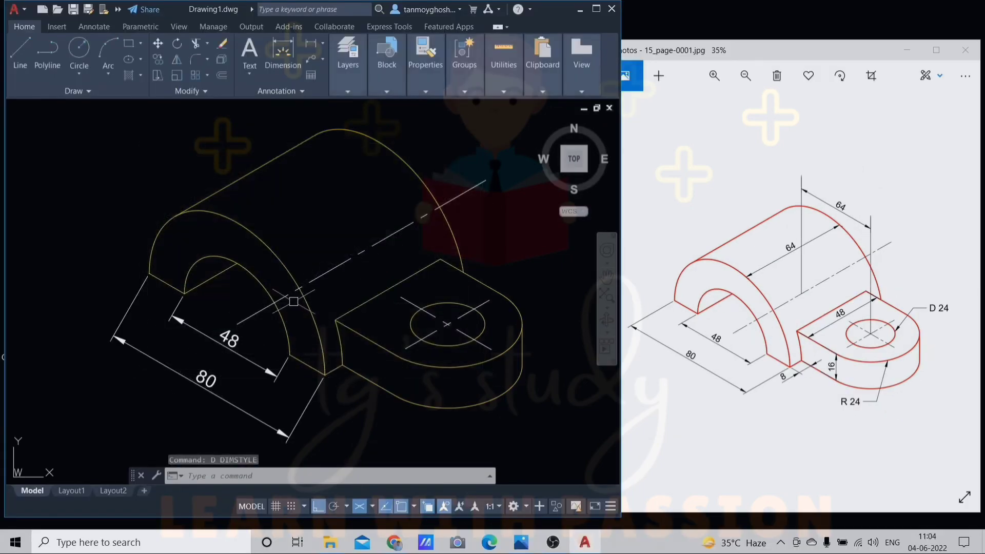
# Start an aligned dimension along the half-cylinder's length from a nearest point on the front outer arch.
pyautogui.moveTo(297, 212); pyautogui.dragTo(294, 235, button='middle')
pyautogui.write('d')
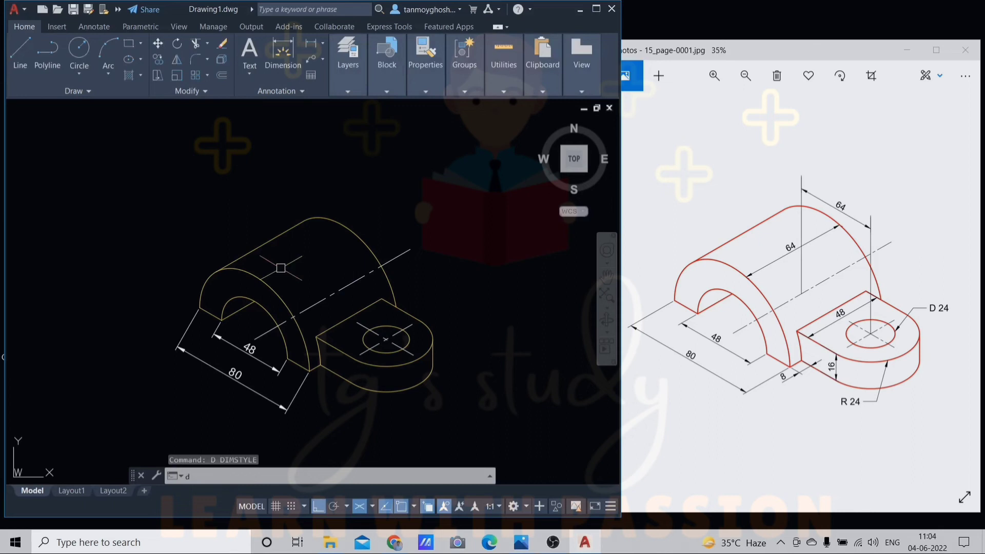
pyautogui.write('al')
pyautogui.press('Return')
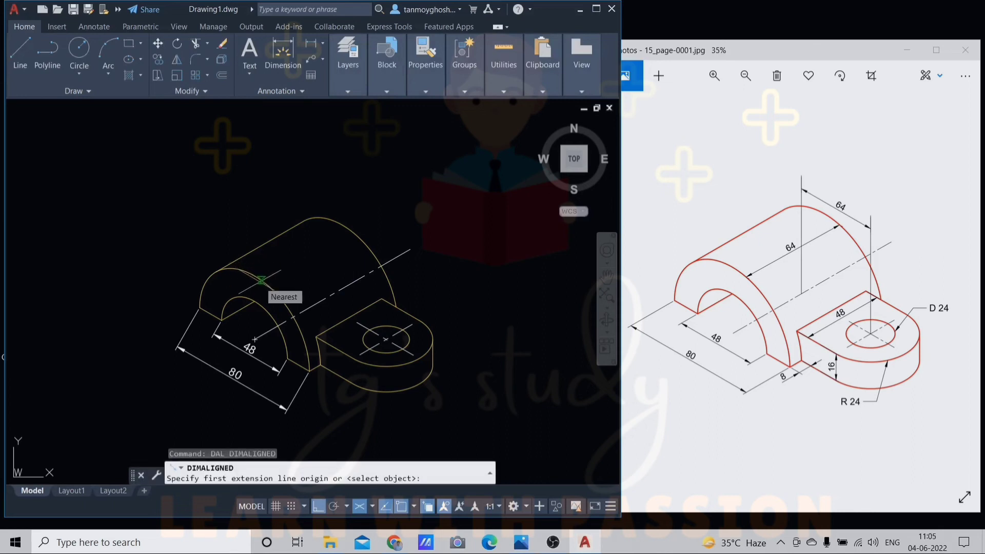
pyautogui.click(261, 281)
pyautogui.scroll(4, 311, 249)
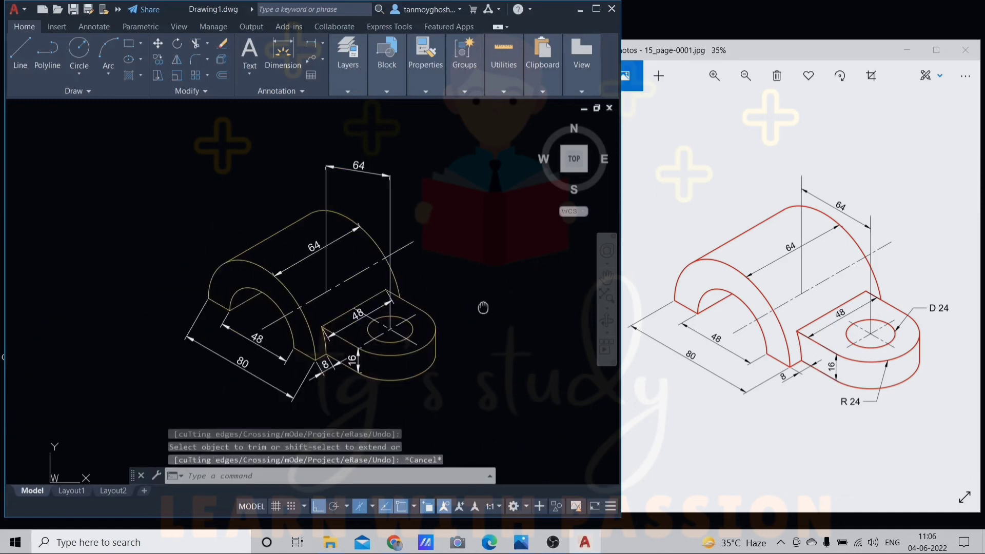
# Add a multileader labelled "D 24" from the hole's edge to a free-angle landing beyond the lug, with ortho off.
pyautogui.moveTo(483, 308); pyautogui.dragTo(483, 303, button='middle')
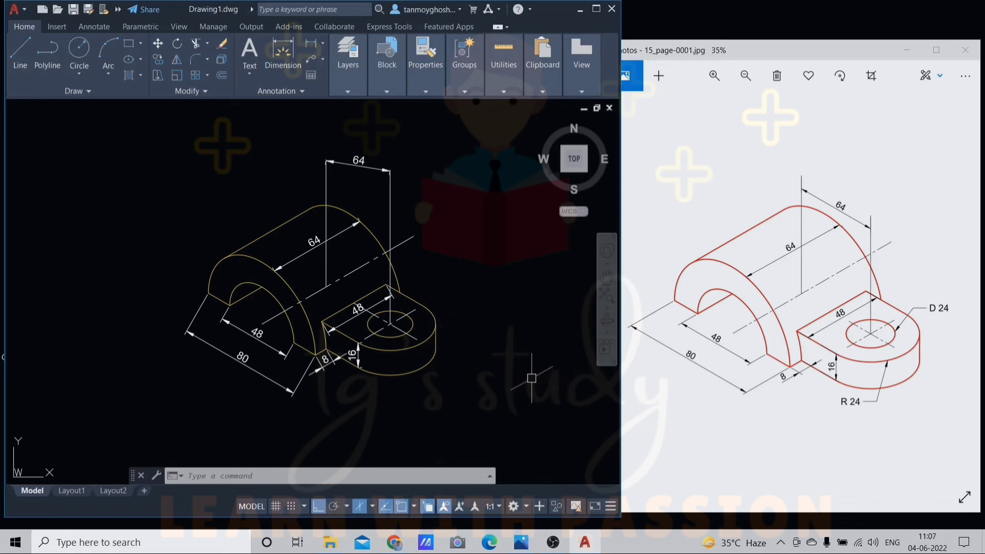
pyautogui.press('Escape')
pyautogui.press('Escape')
pyautogui.press('Escape')
pyautogui.write('m')
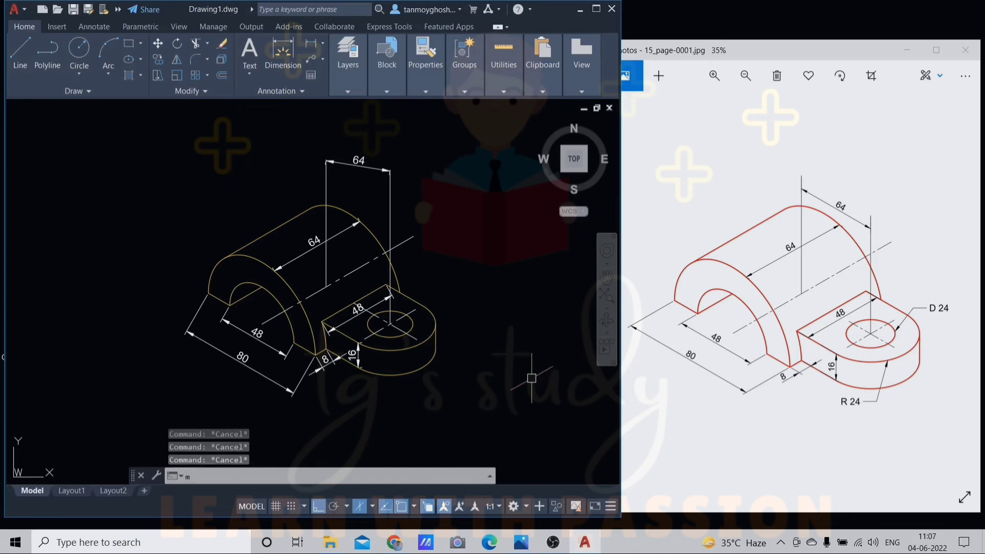
pyautogui.write('ld')
pyautogui.press('Return')
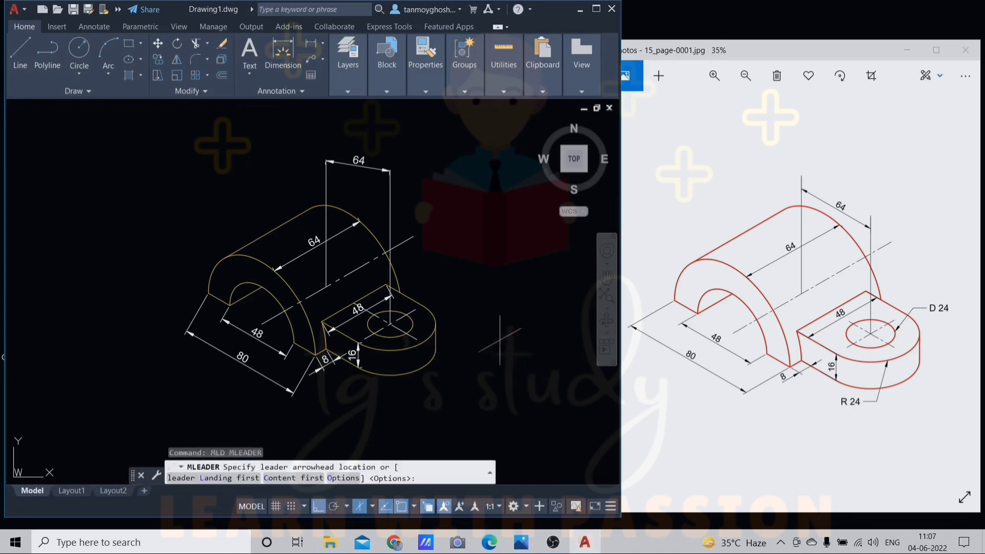
pyautogui.scroll(4, 413, 319)
pyautogui.click(411, 334)
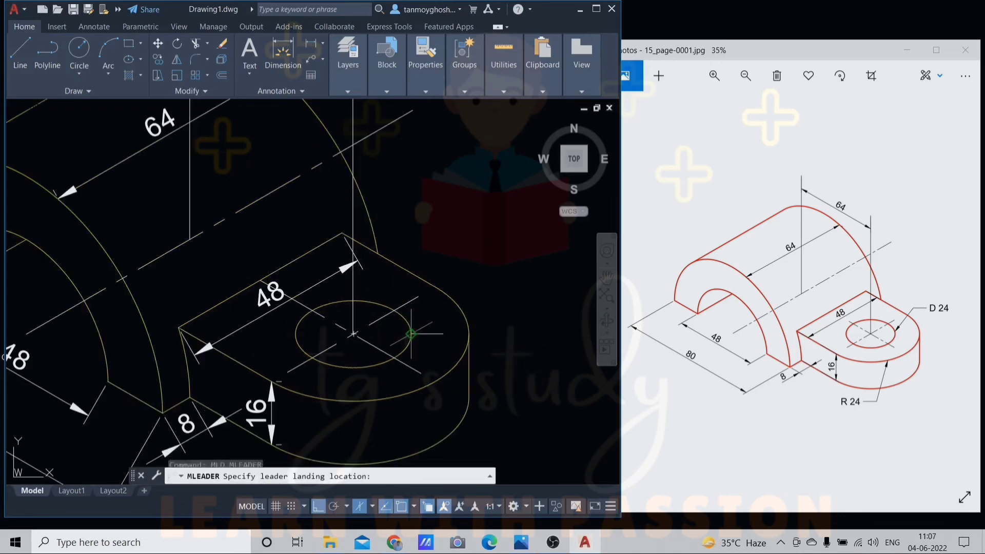
pyautogui.moveTo(490, 240); pyautogui.dragTo(414, 242, button='middle')
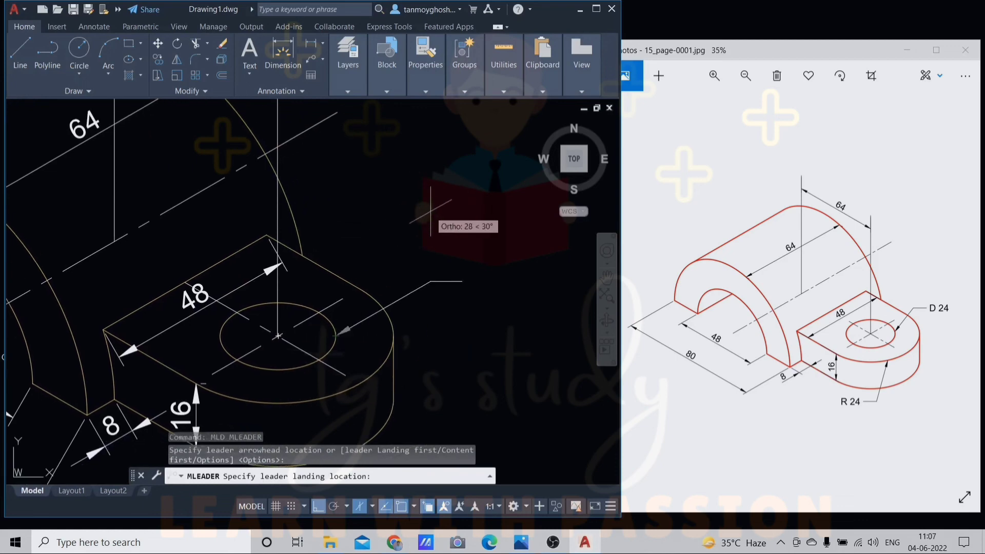
pyautogui.press('F8')
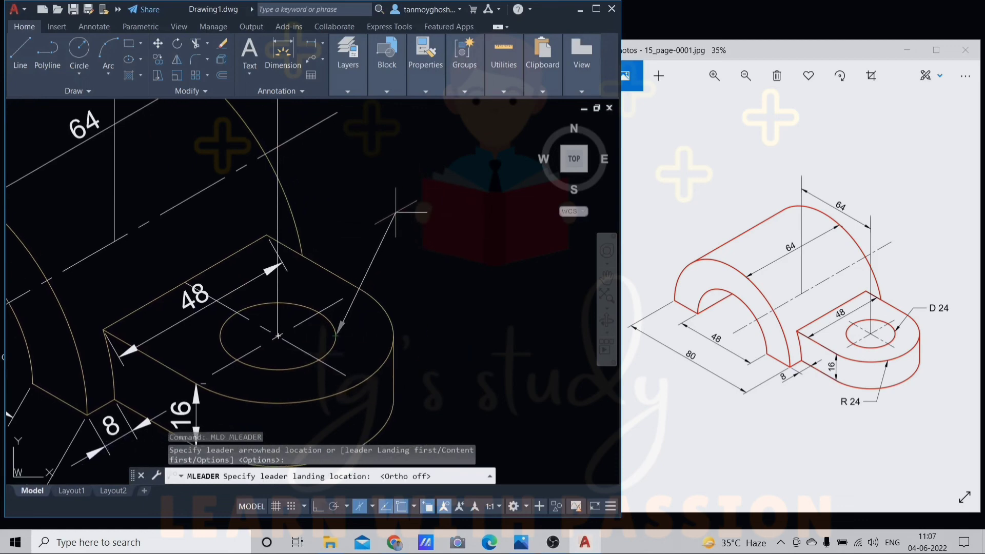
pyautogui.click(390, 212)
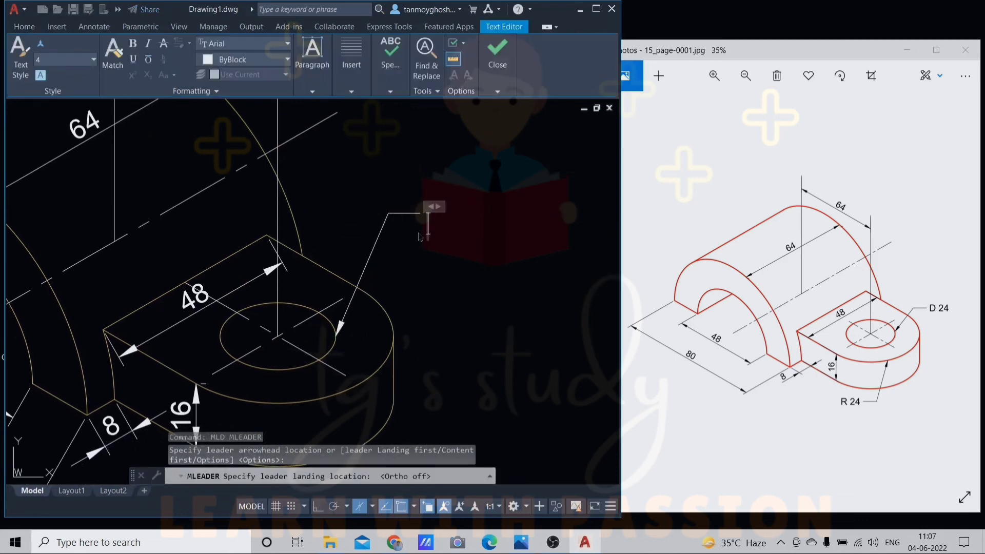
pyautogui.write('D 24')
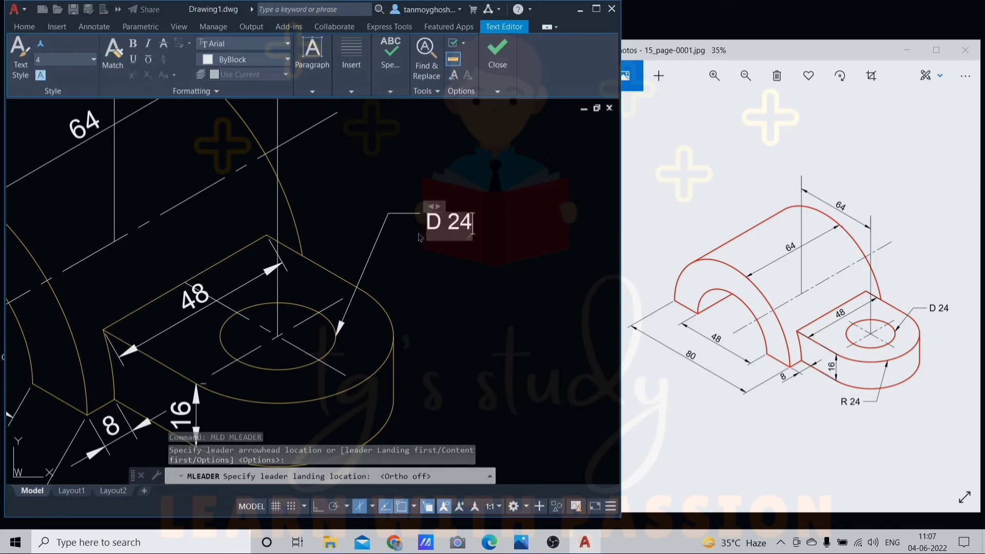
pyautogui.click(468, 297)
# Add a multileader labelled "R 24" pointing to the lug's upper rounded edge, with its landing below the lug.
pyautogui.scroll(-4, 478, 283)
pyautogui.moveTo(478, 282); pyautogui.dragTo(455, 253, button='middle')
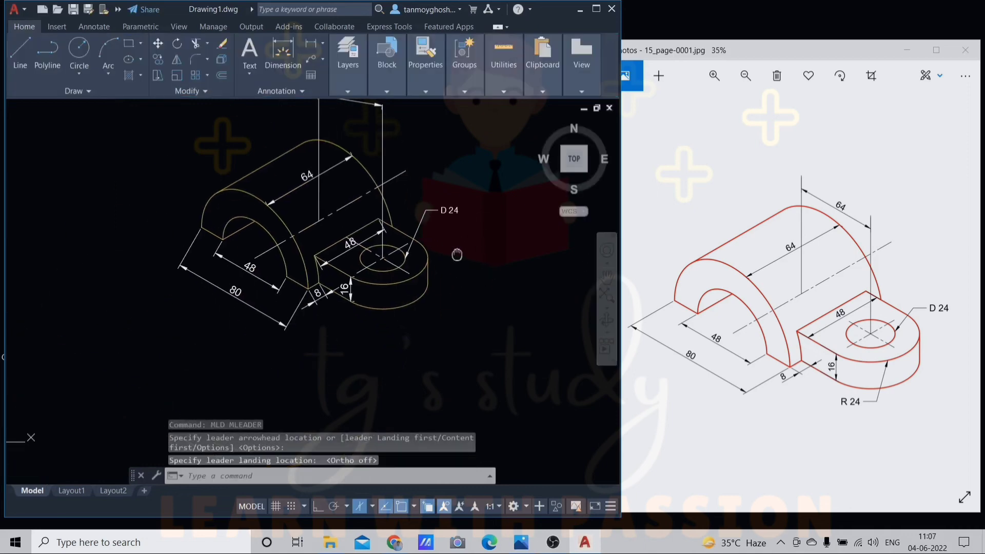
pyautogui.press('Return')
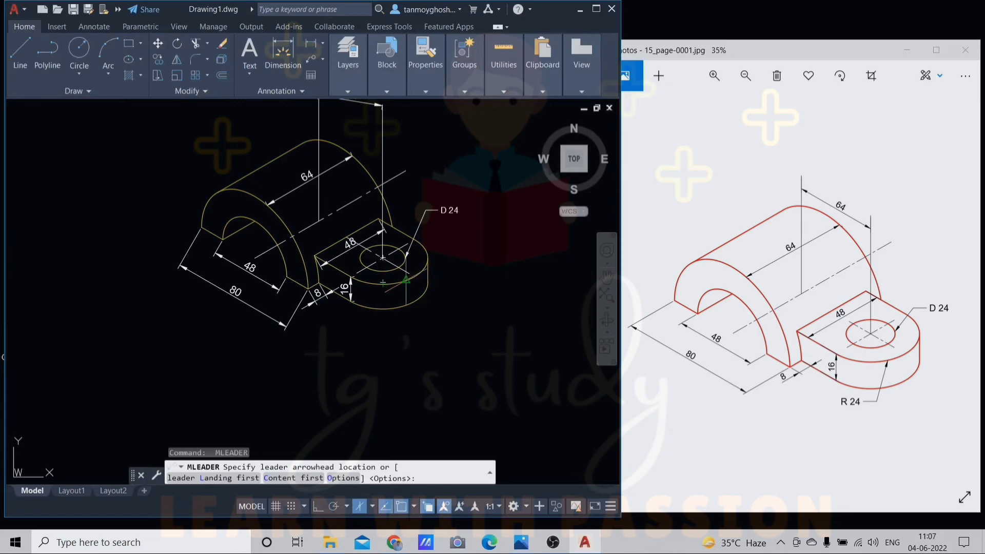
pyautogui.click(384, 282)
pyautogui.scroll(4, 392, 328)
pyautogui.click(391, 326)
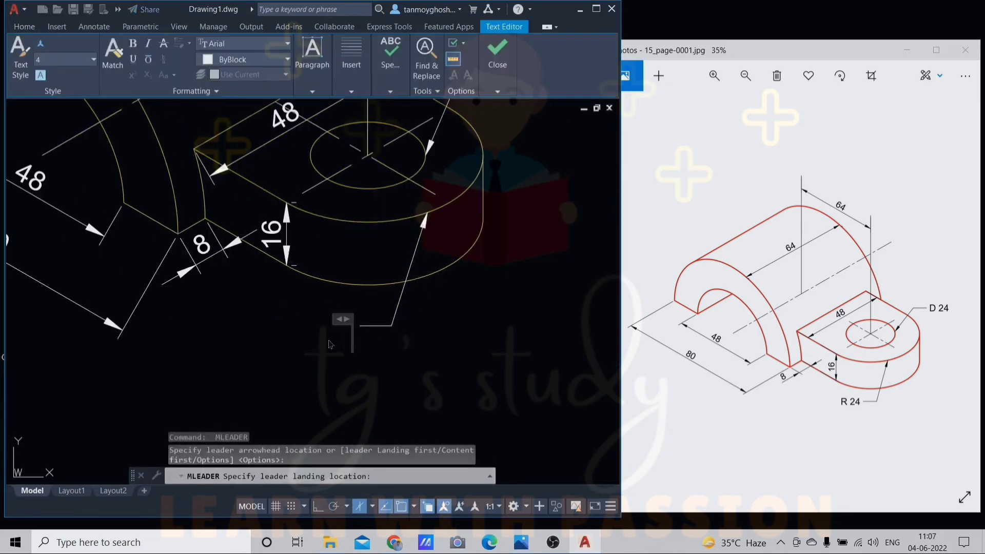
pyautogui.write('R 24')
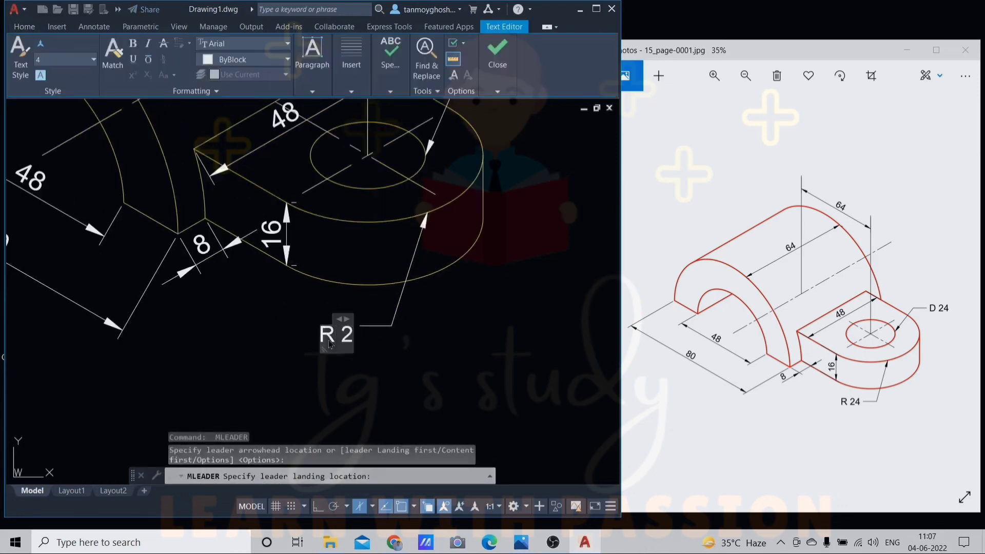
pyautogui.click(444, 343)
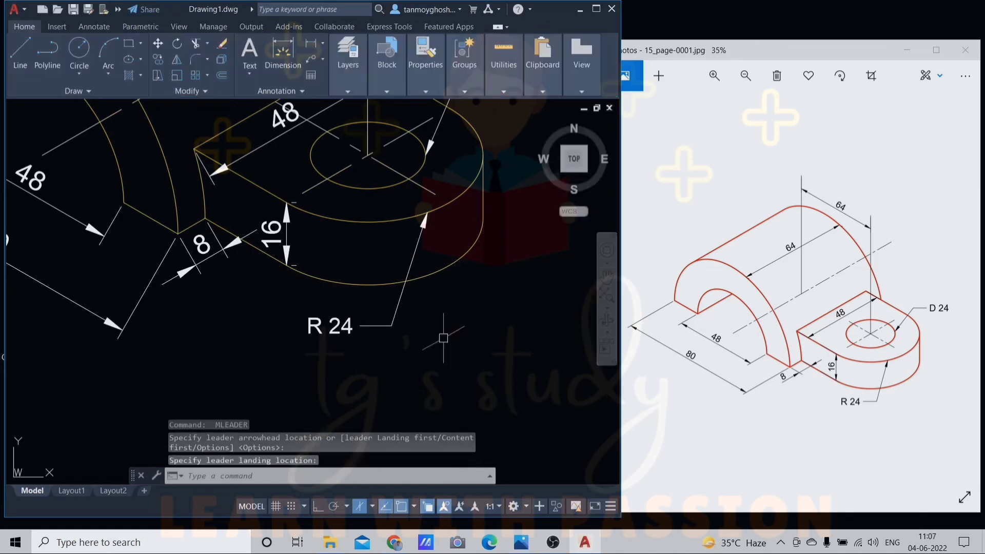
# Oblique the 80 and 48 dimensions in front of the arch by 30 degrees with DIMEDIT.
pyautogui.scroll(-5, 446, 336)
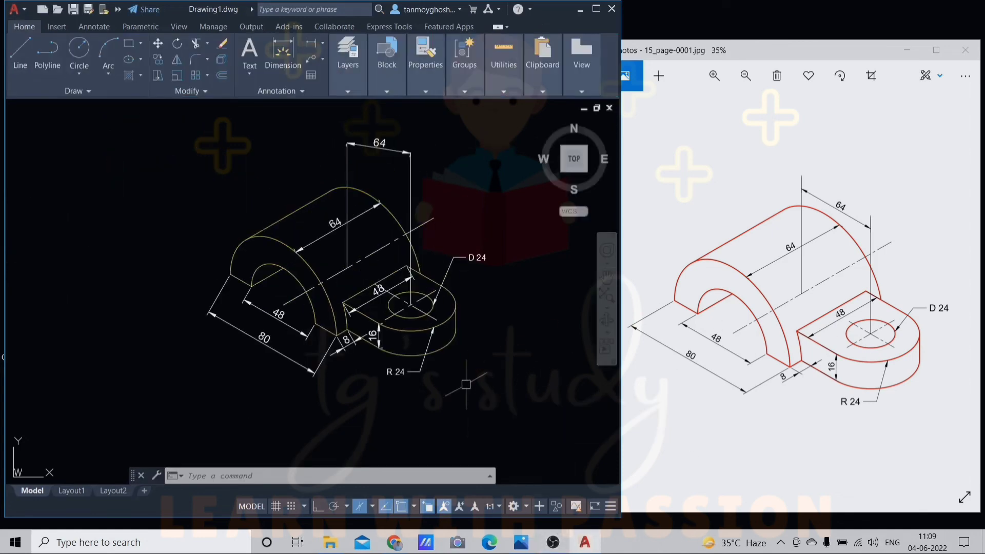
pyautogui.write('DI')
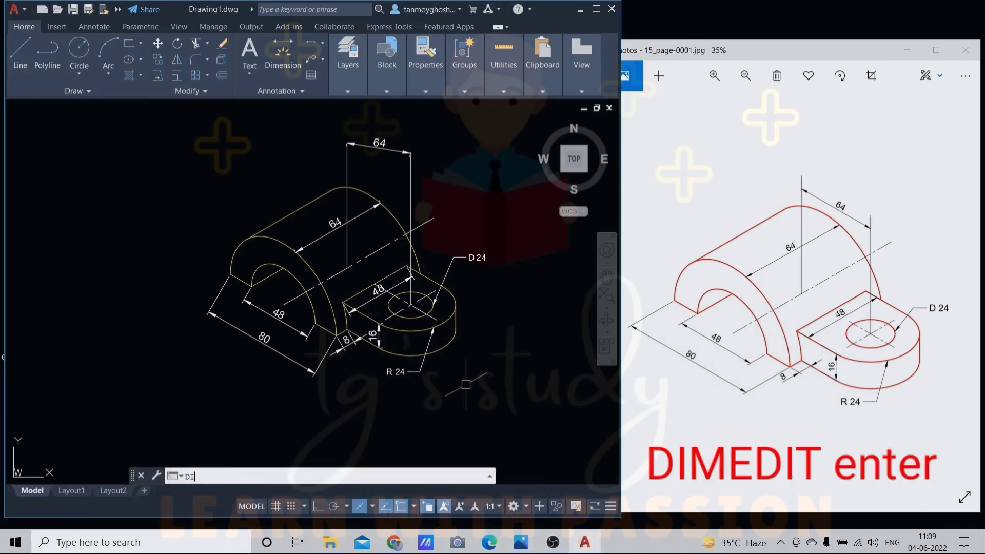
pyautogui.write('MEDIT')
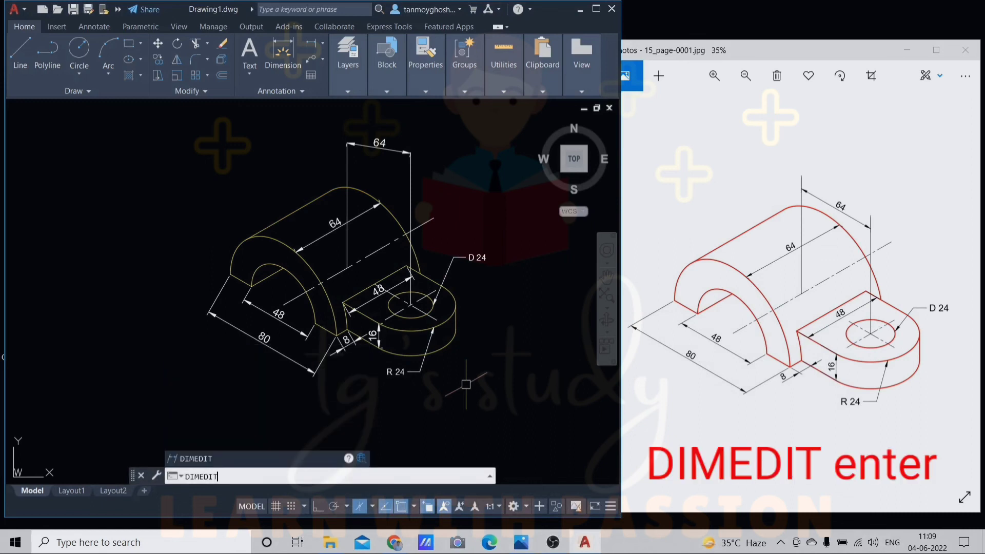
pyautogui.press('Return')
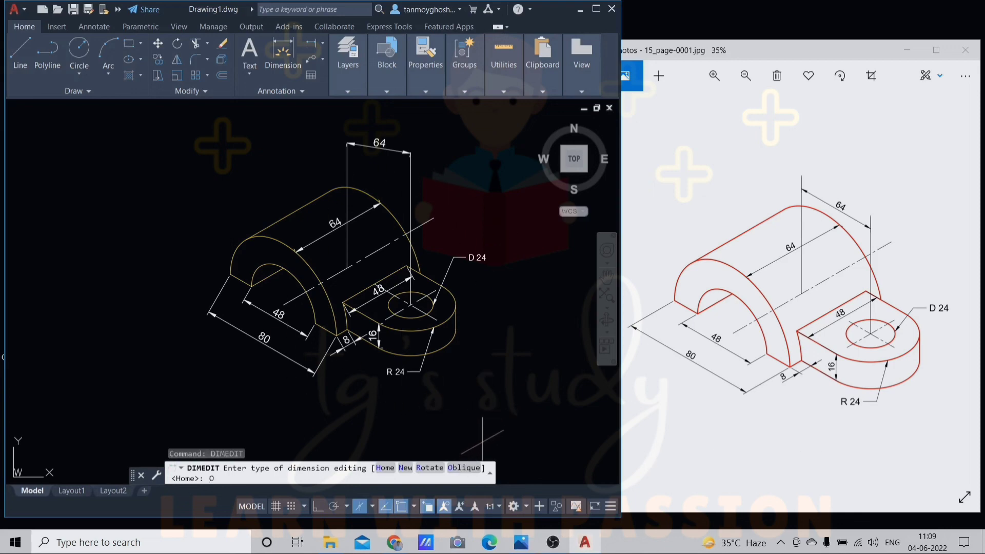
pyautogui.press('Return')
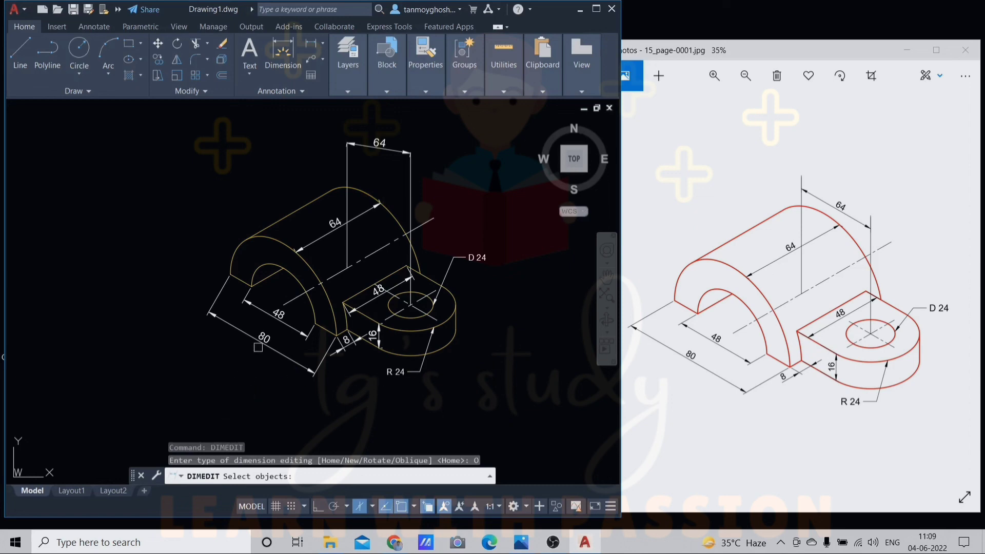
pyautogui.click(264, 338)
pyautogui.click(279, 320)
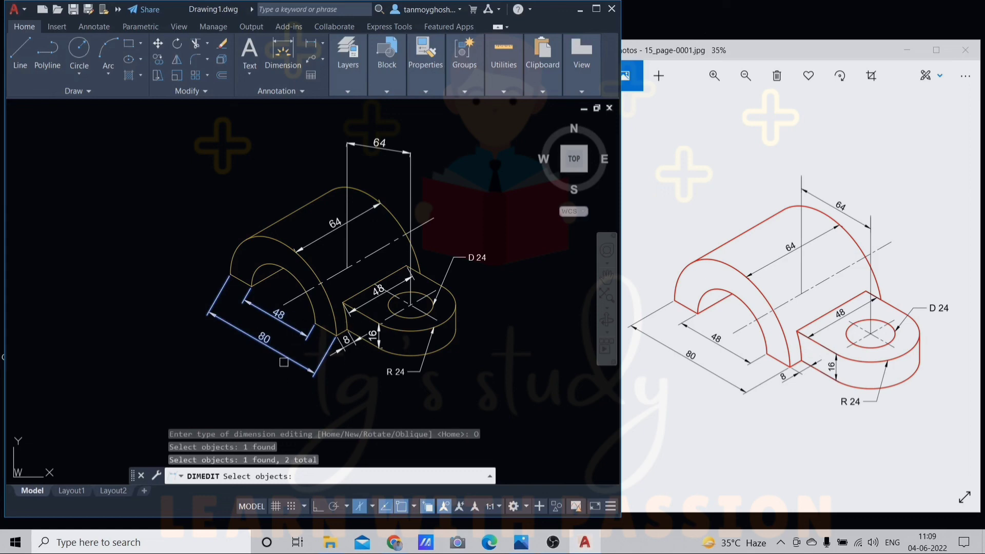
pyautogui.press('Return')
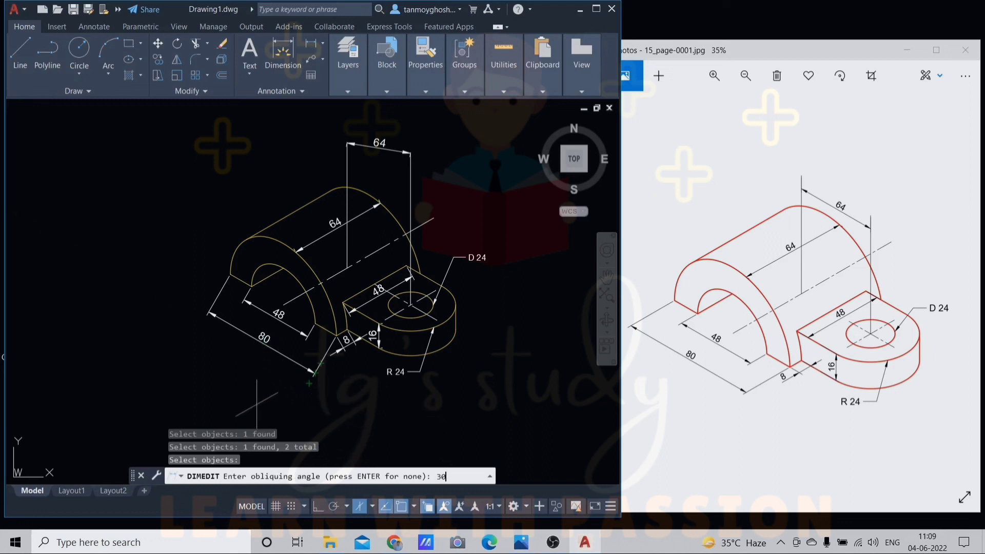
pyautogui.press('Return')
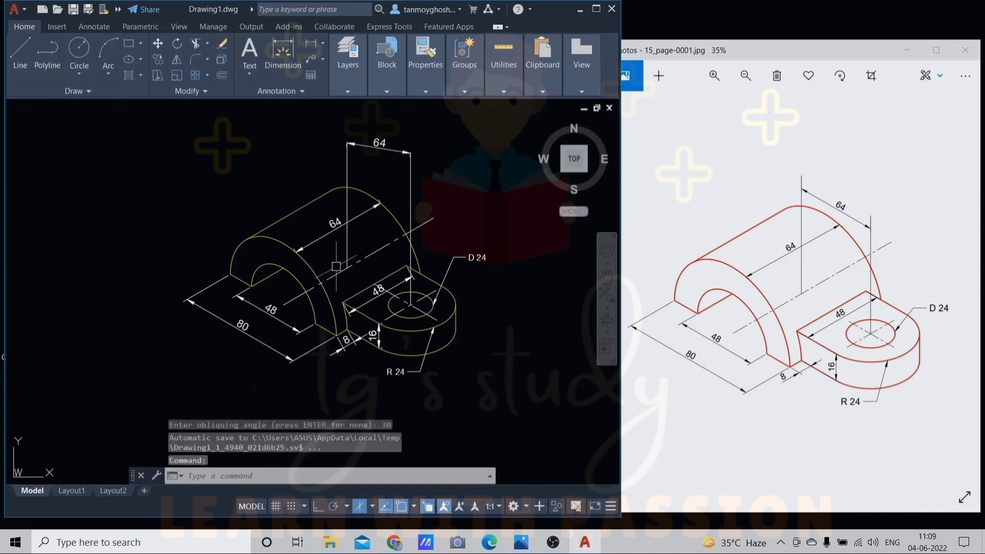
# Oblique the 8 dimension and the lug's 48 dimension with DIMEDIT, picking the angle along the arch foot's front edge from inner to outer corner.
pyautogui.scroll(4, 340, 303)
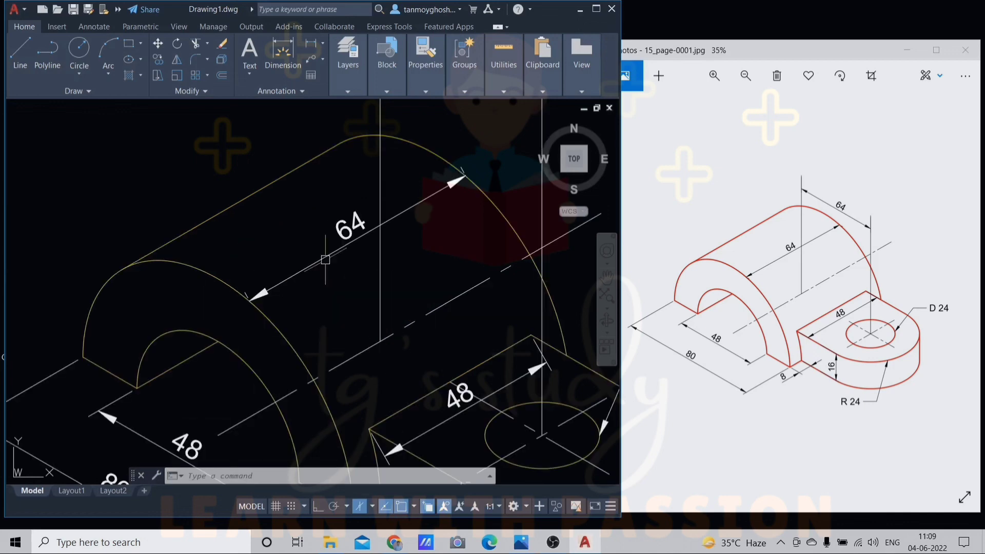
pyautogui.scroll(-2, 340, 303)
pyautogui.scroll(-2, 366, 290)
pyautogui.scroll(2, 421, 358)
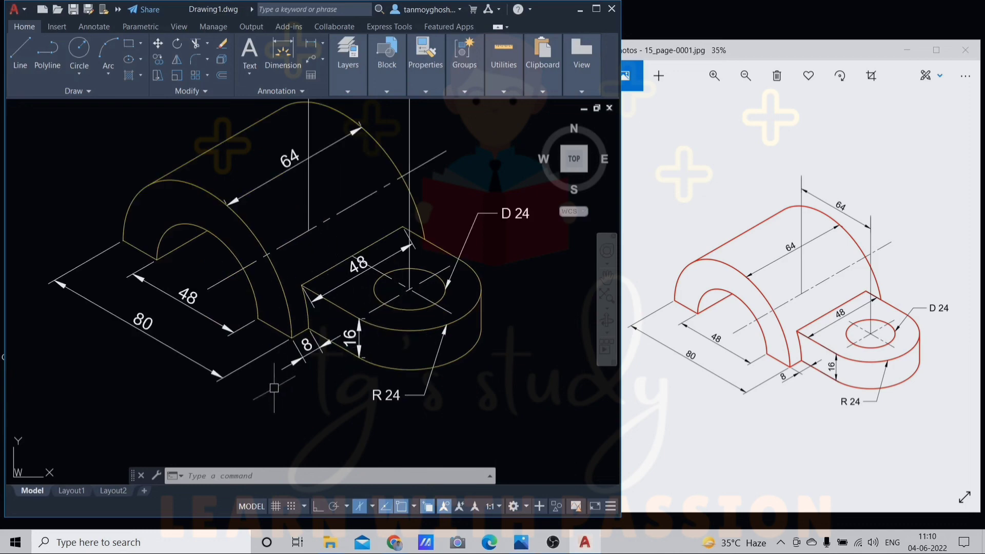
pyautogui.press('Return')
pyautogui.write('O')
pyautogui.press('Return')
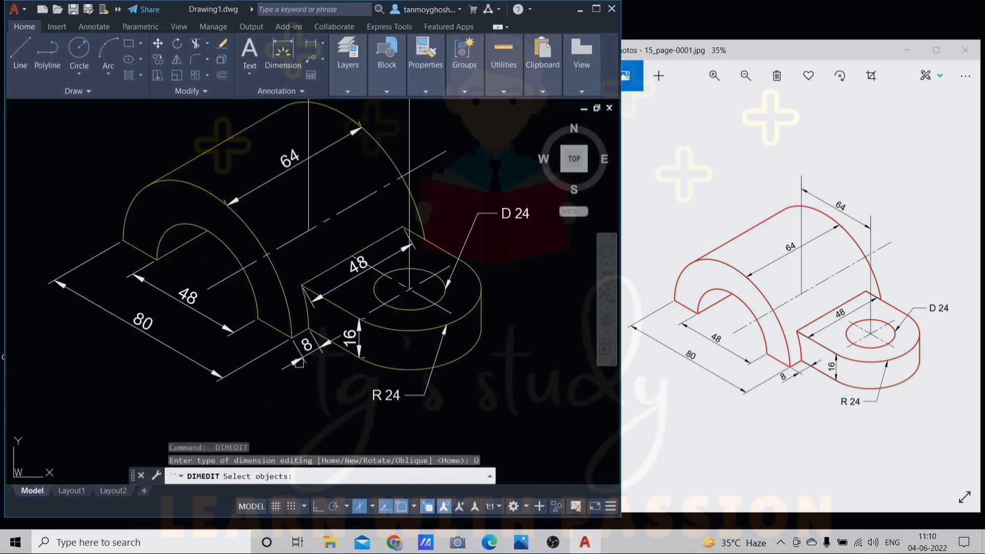
pyautogui.click(299, 362)
pyautogui.scroll(4, 371, 275)
pyautogui.click(339, 286)
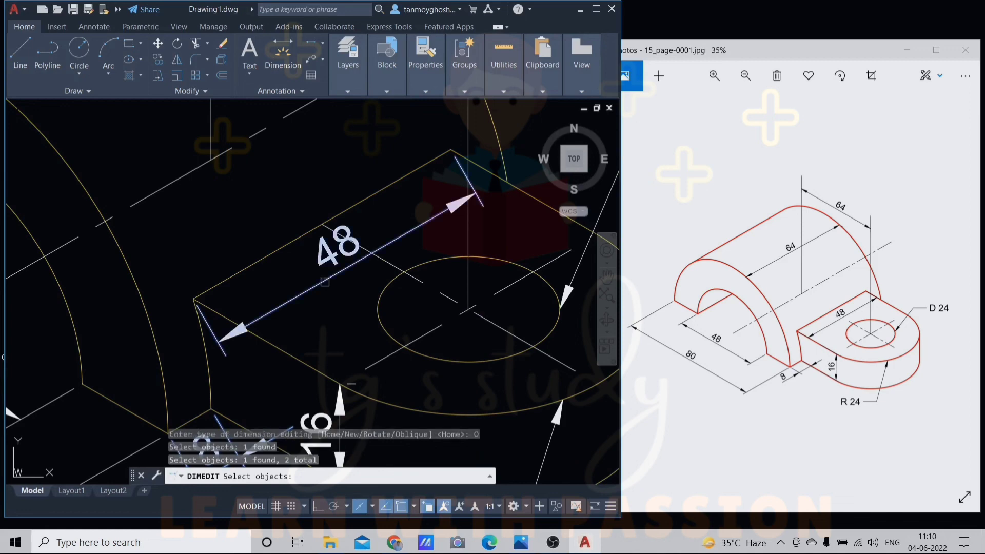
pyautogui.scroll(-3, 328, 287)
pyautogui.press('Return')
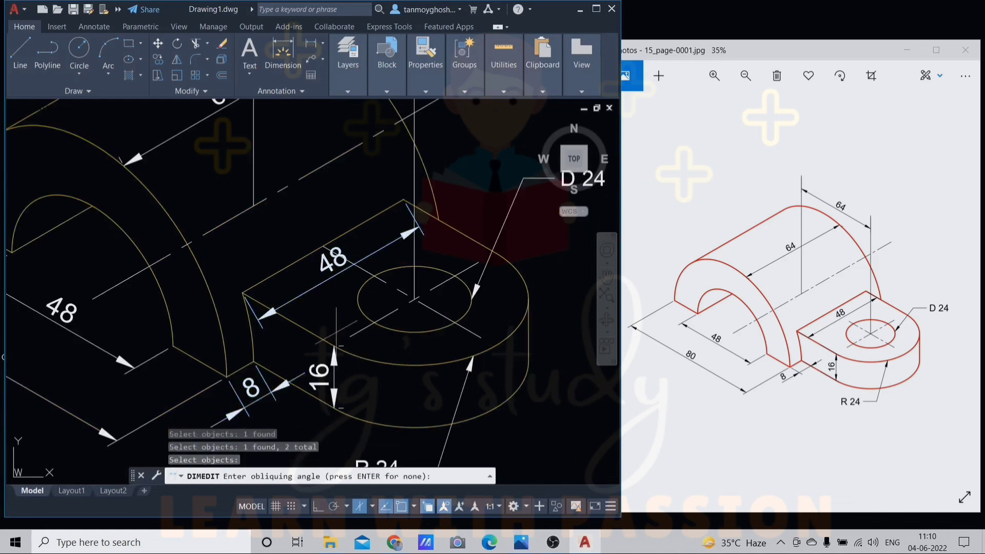
pyautogui.scroll(-4, 340, 332)
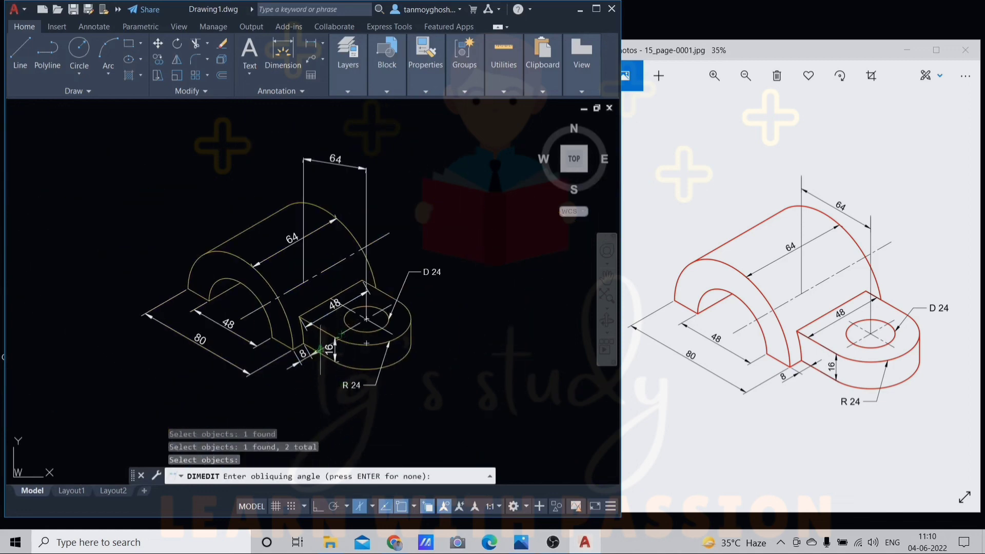
pyautogui.scroll(2, 318, 346)
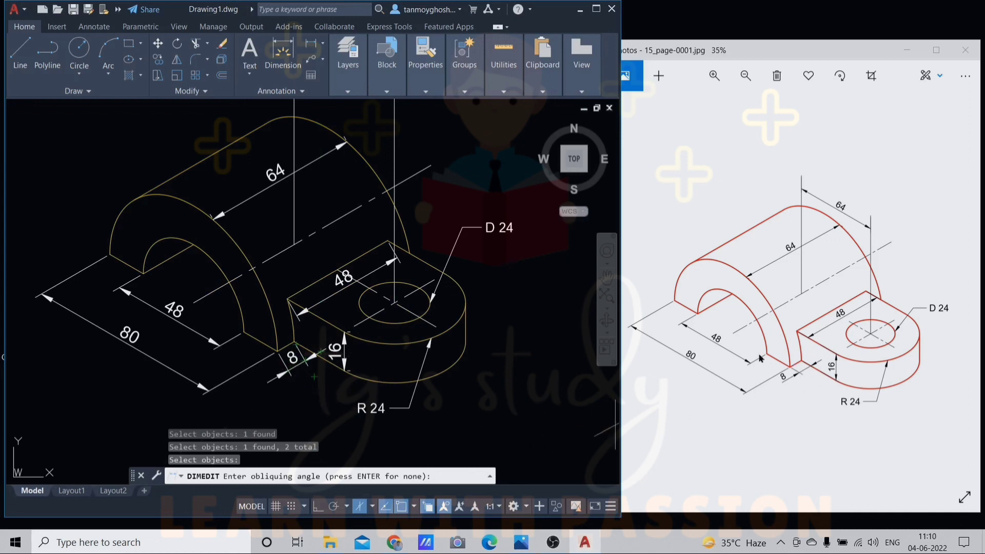
pyautogui.scroll(2, 251, 333)
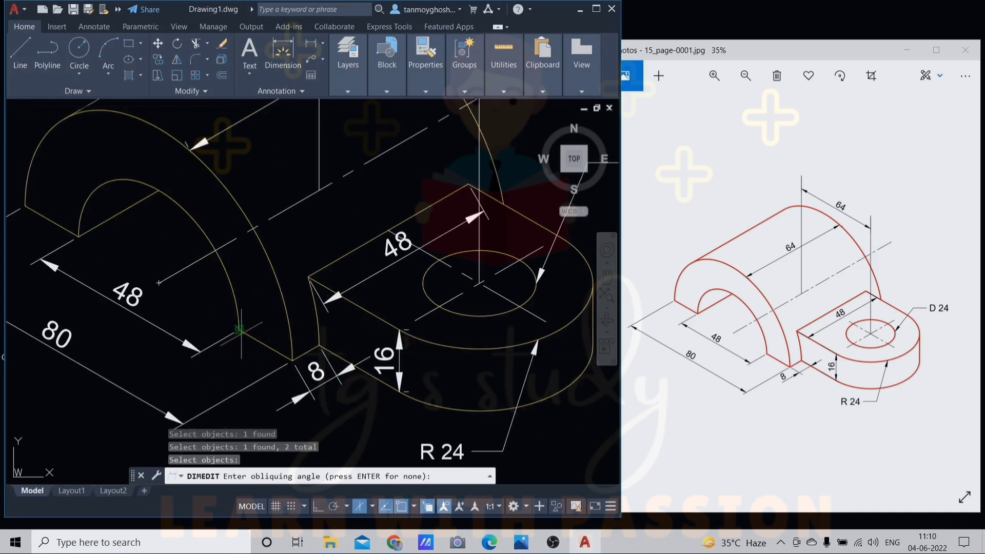
pyautogui.click(239, 330)
pyautogui.click(292, 358)
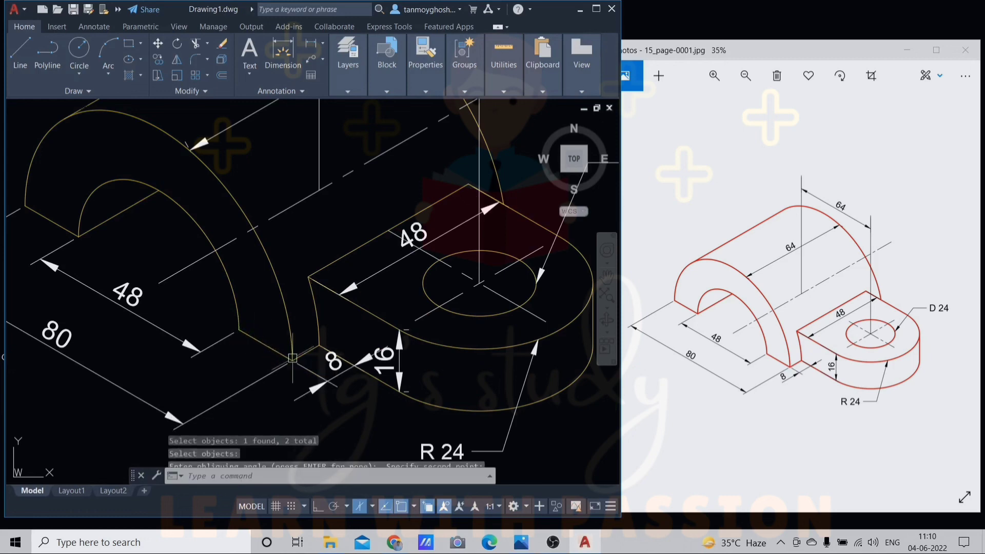
# Turn ortho mode on.
pyautogui.press('F8')
pyautogui.scroll(-3, 349, 336)
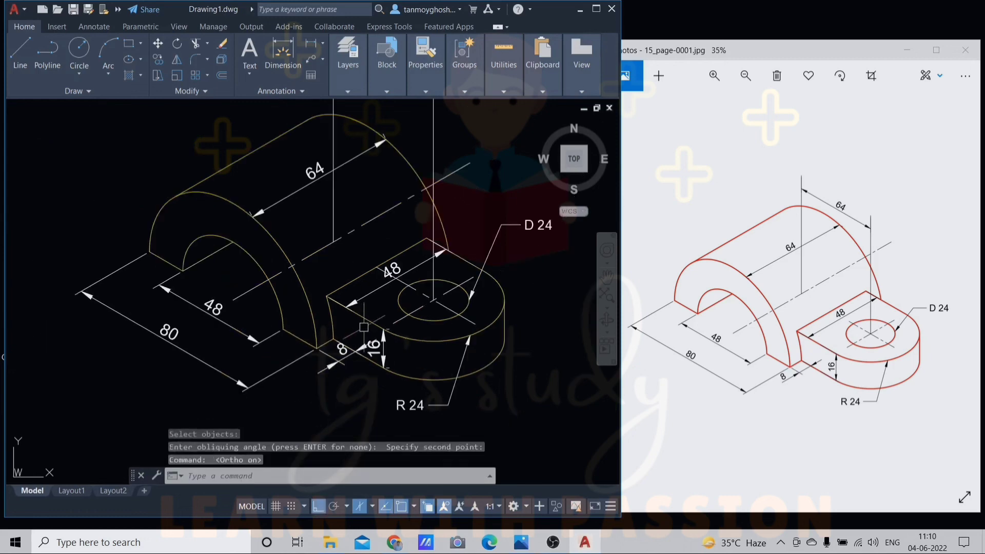
pyautogui.moveTo(393, 307); pyautogui.dragTo(360, 319, button='middle')
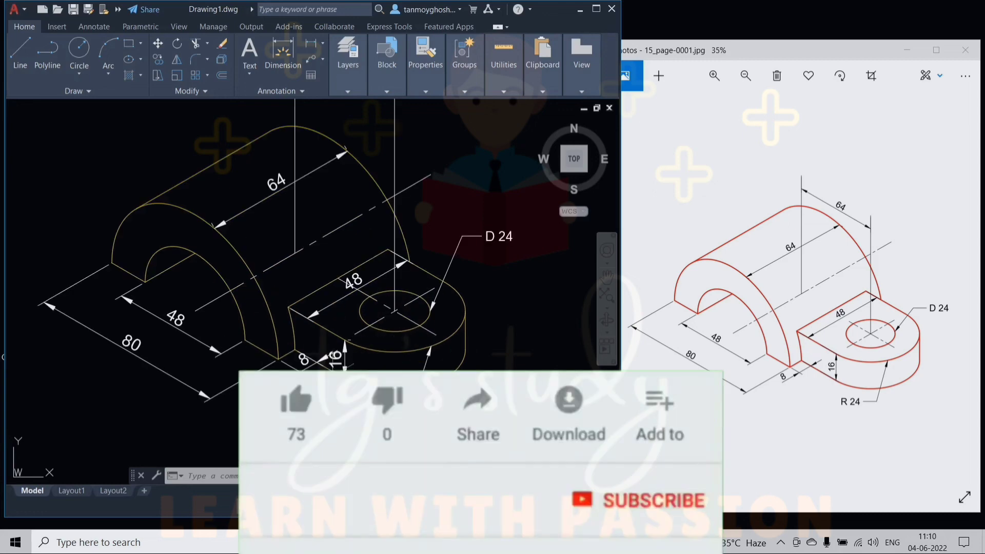
pyautogui.scroll(-2, 419, 400)
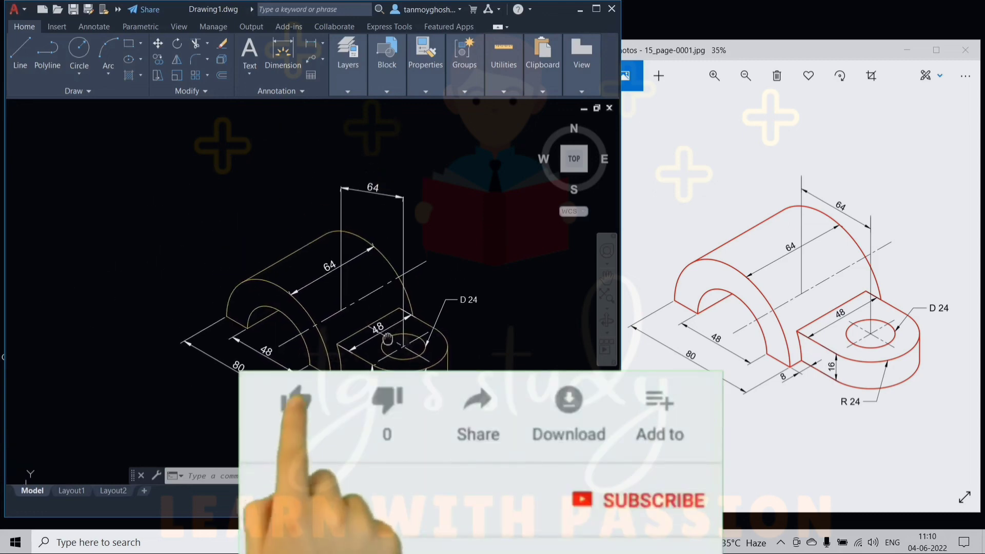